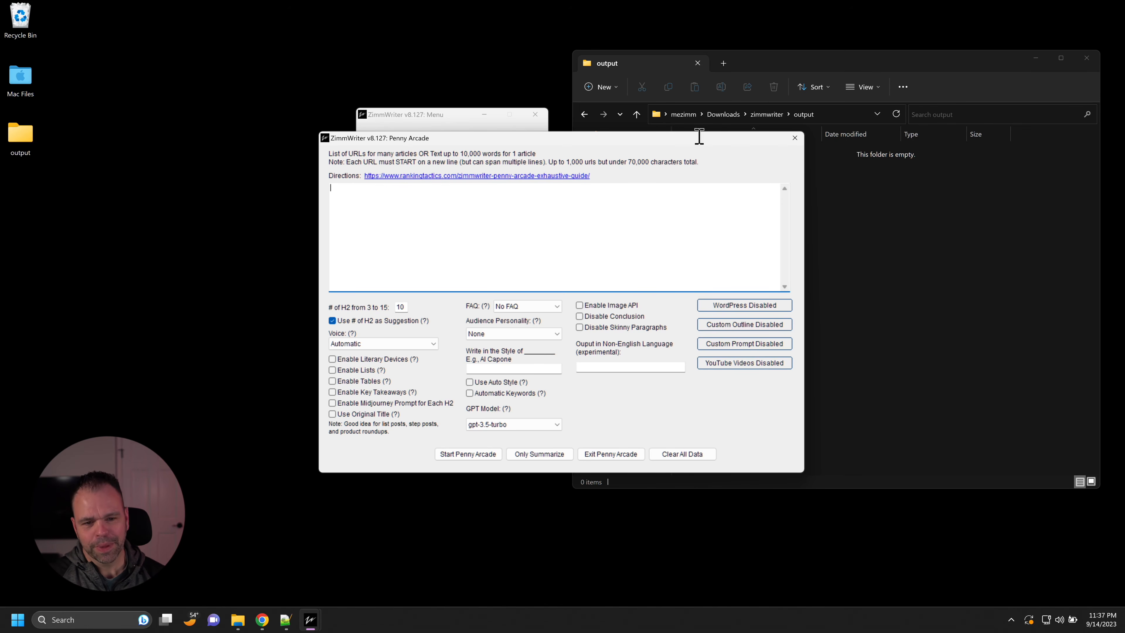
Step: Switch from Penny Arcade to the SEO Writer, enable Subheading Background to inspect the H2 scraping URL fields, and close the writer
{"action": "left_click", "coordinate": [795, 138]}
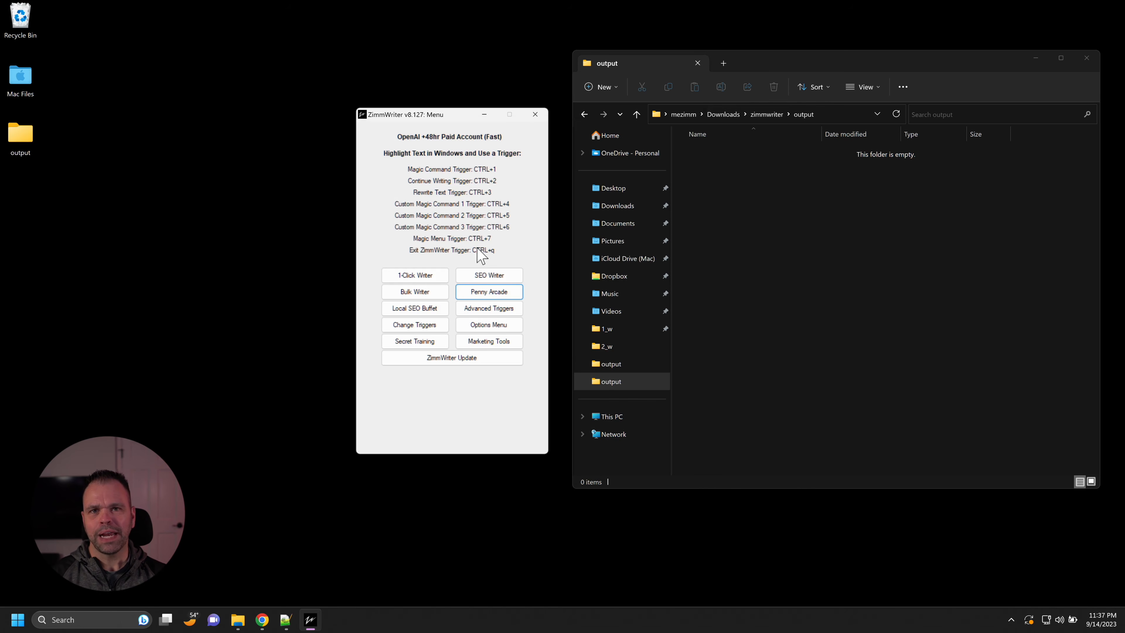
{"action": "left_click", "coordinate": [488, 272]}
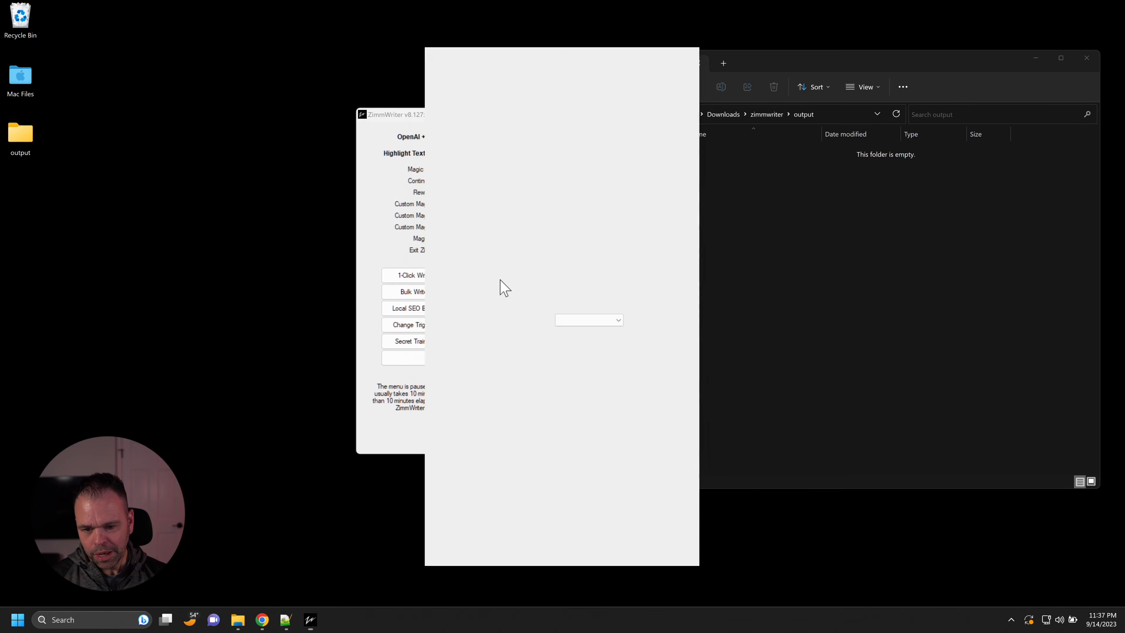
{"action": "scroll", "coordinate": [684, 328], "scroll_direction": "down", "scroll_amount": 5}
{"action": "scroll", "coordinate": [686, 333], "scroll_direction": "down", "scroll_amount": 4}
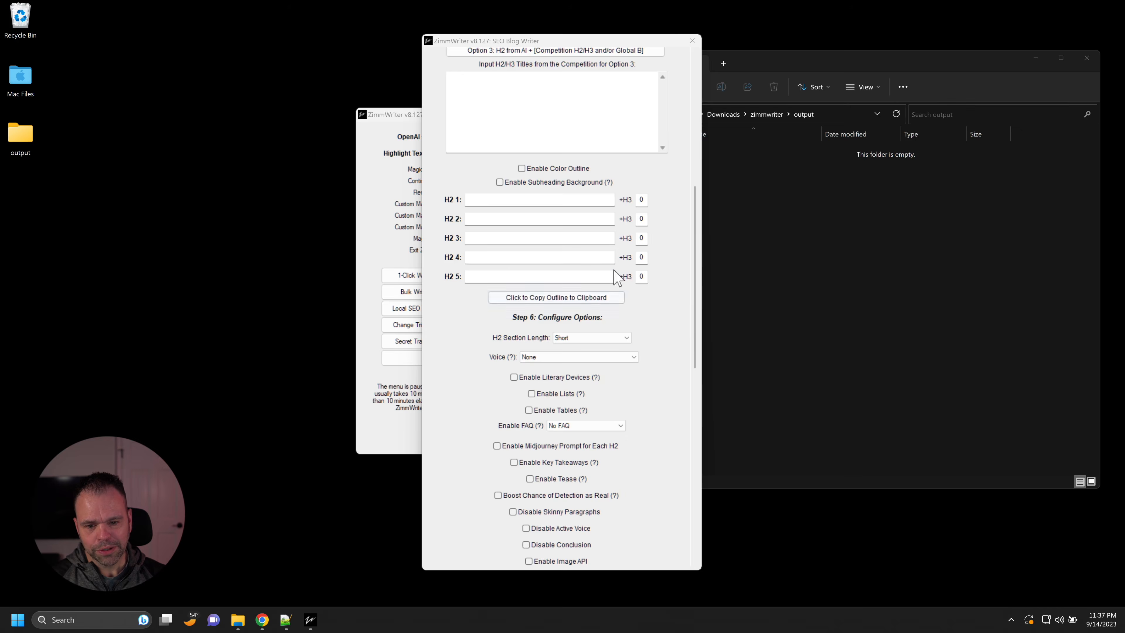
{"action": "left_click", "coordinate": [575, 181]}
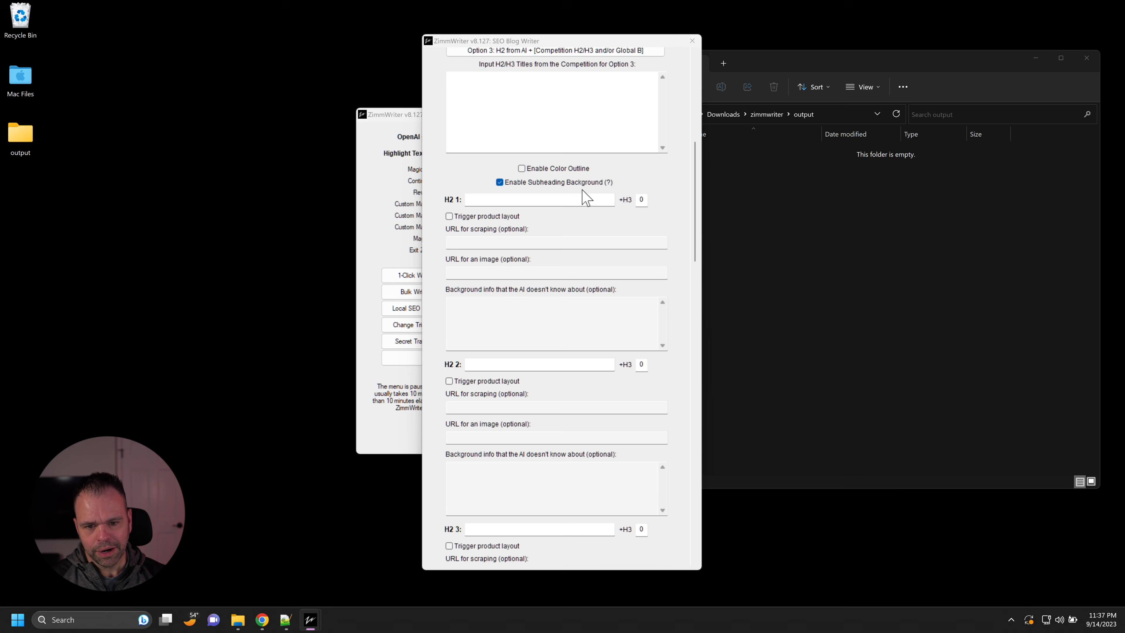
{"action": "left_click", "coordinate": [474, 246]}
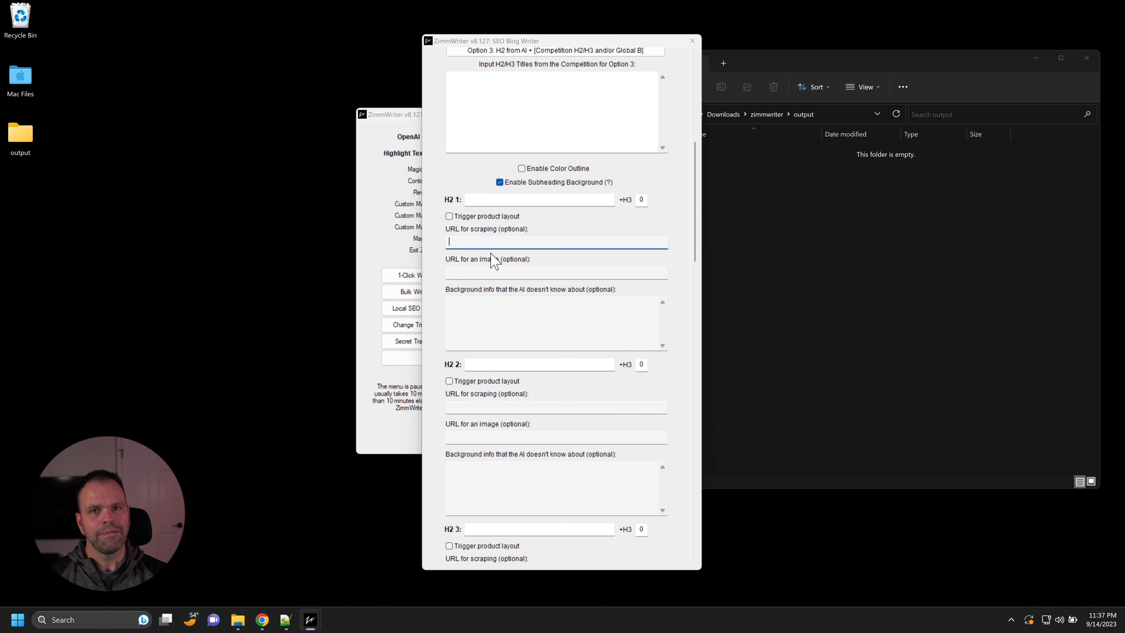
{"action": "key", "text": "Escape"}
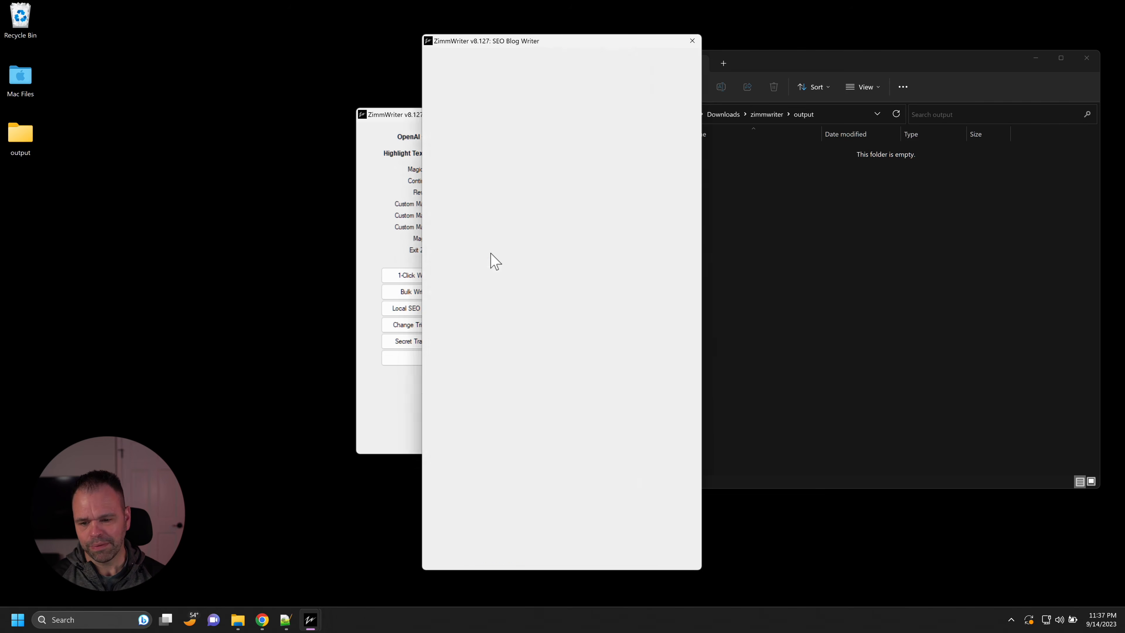
Step: View the Bulk Writer's SEO CSV loading options, then return to the ZimmWriter main menu
{"action": "left_click", "coordinate": [416, 292]}
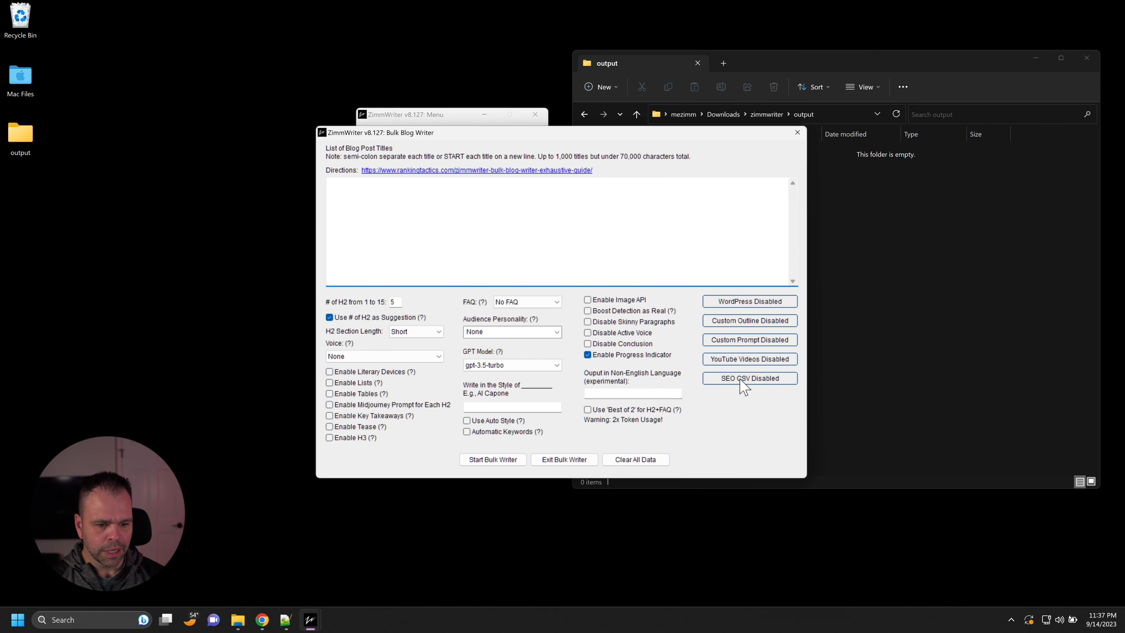
{"action": "left_click", "coordinate": [737, 378]}
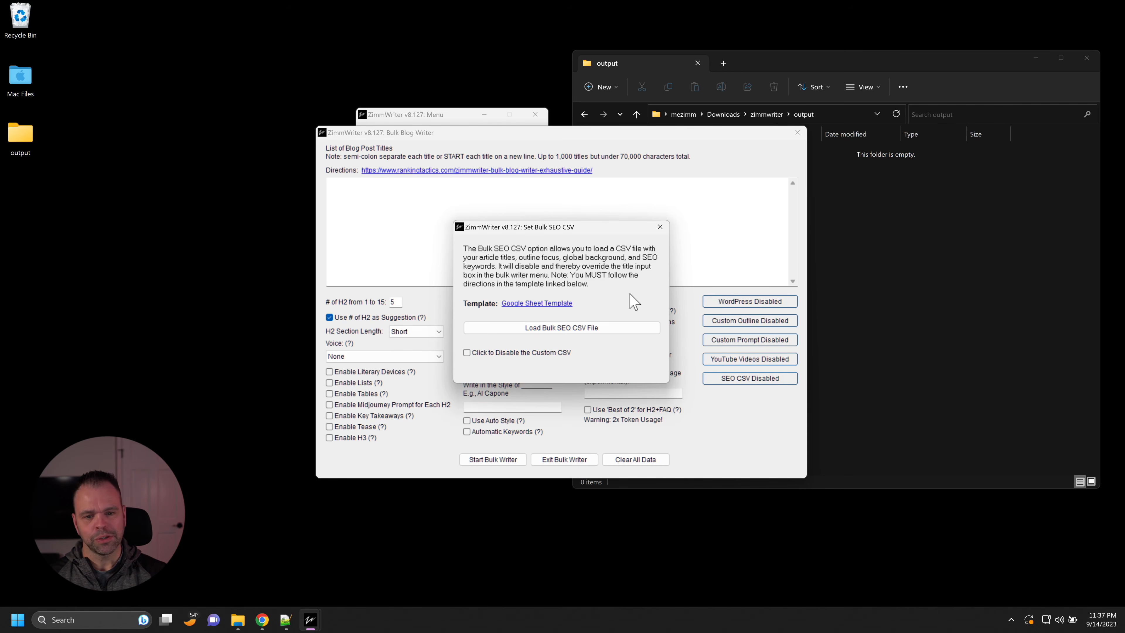
{"action": "key", "text": "Escape"}
{"action": "key", "text": "Escape"}
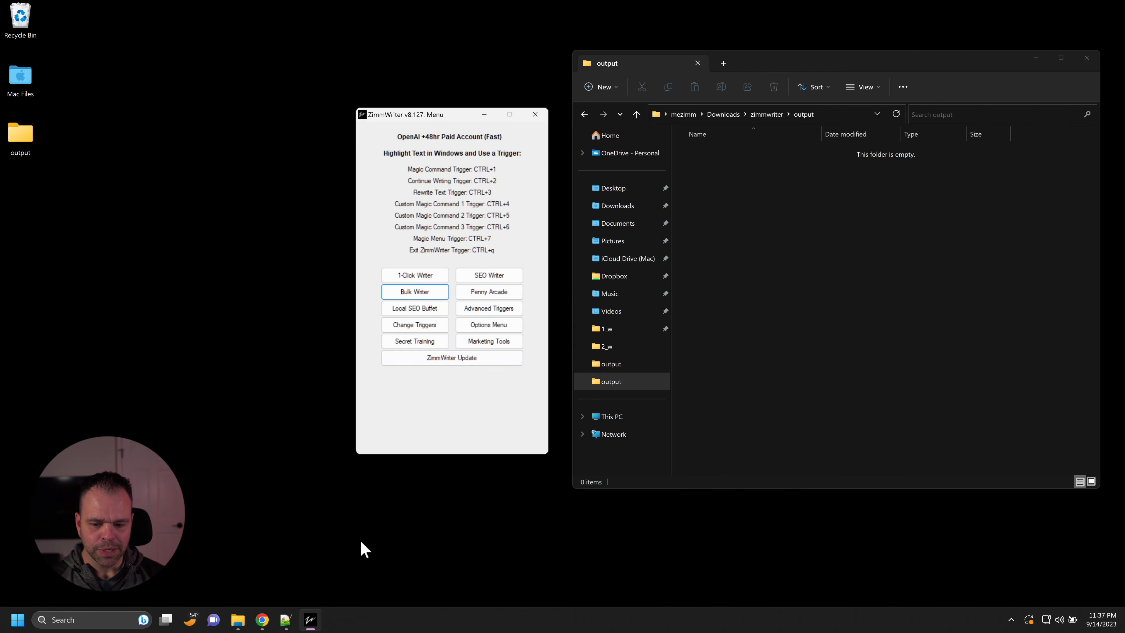
Step: Switch to Notepad++ and start a new document with the text "summarize="
{"action": "left_click", "coordinate": [286, 620]}
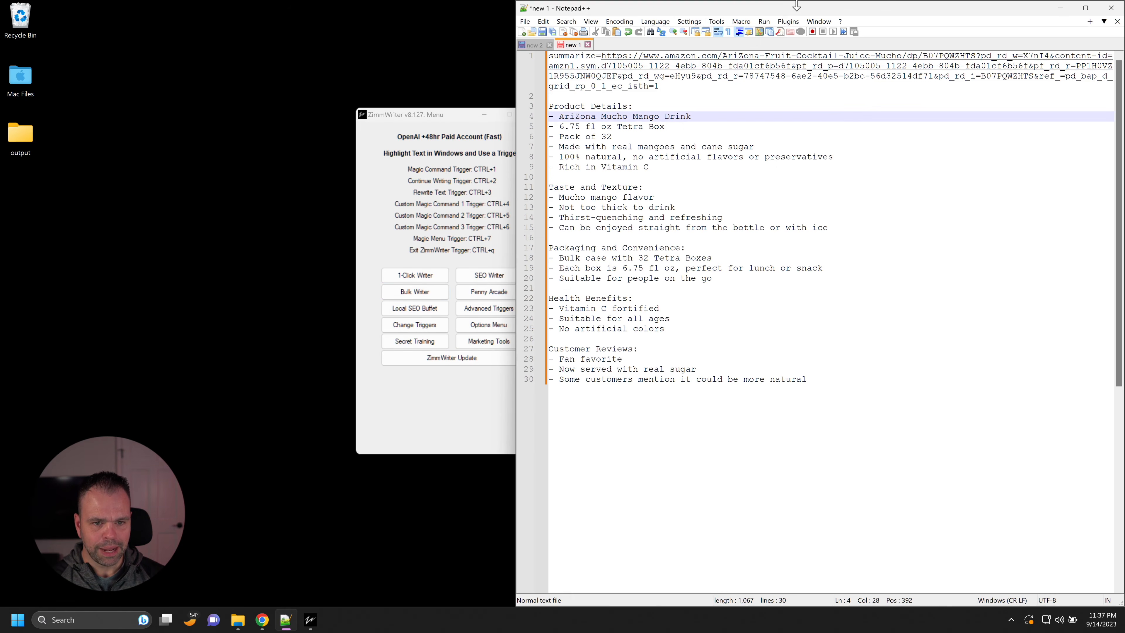
{"action": "left_click", "coordinate": [522, 32]}
{"action": "left_click_drag", "start_coordinate": [452, 120], "coordinate": [394, 111]}
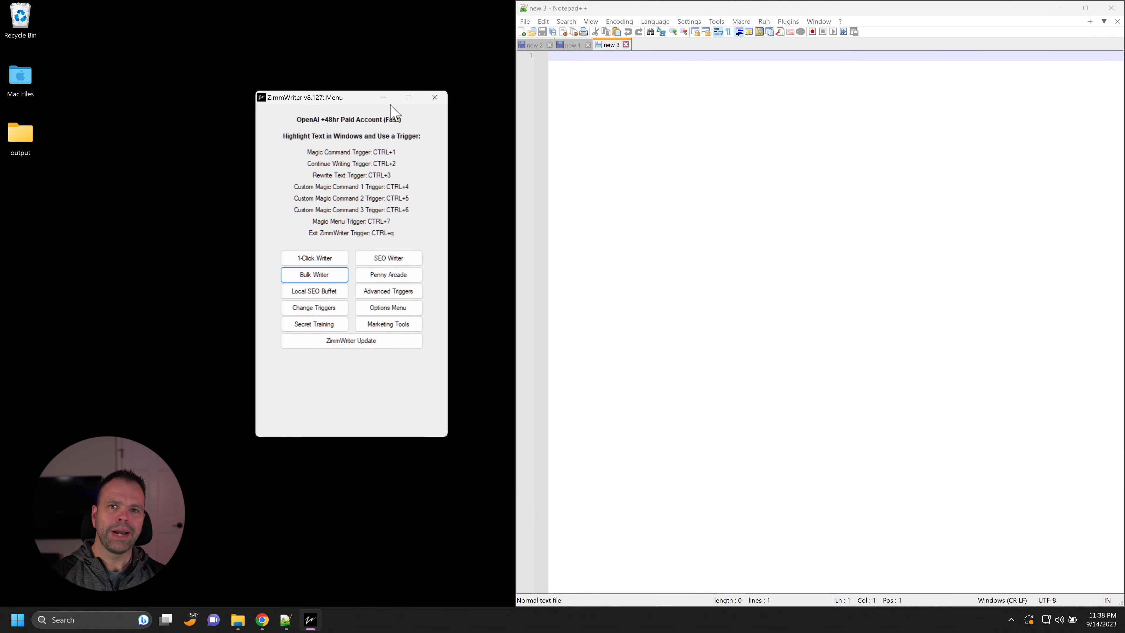
{"action": "left_click", "coordinate": [598, 95]}
{"action": "type", "text": "summ"}
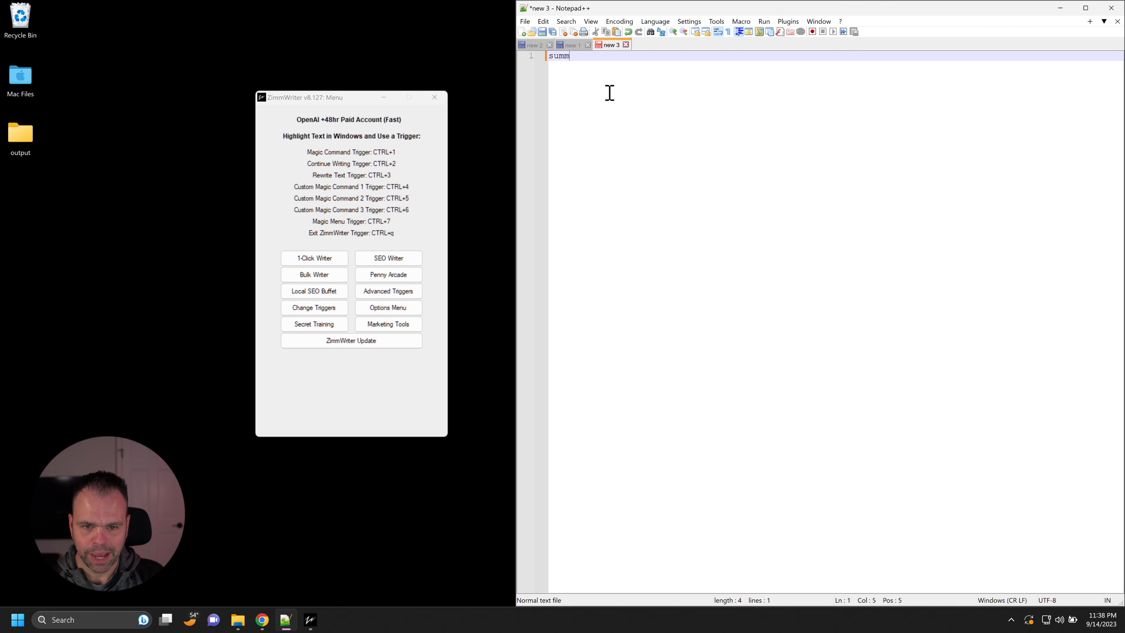
{"action": "type", "text": "arize="}
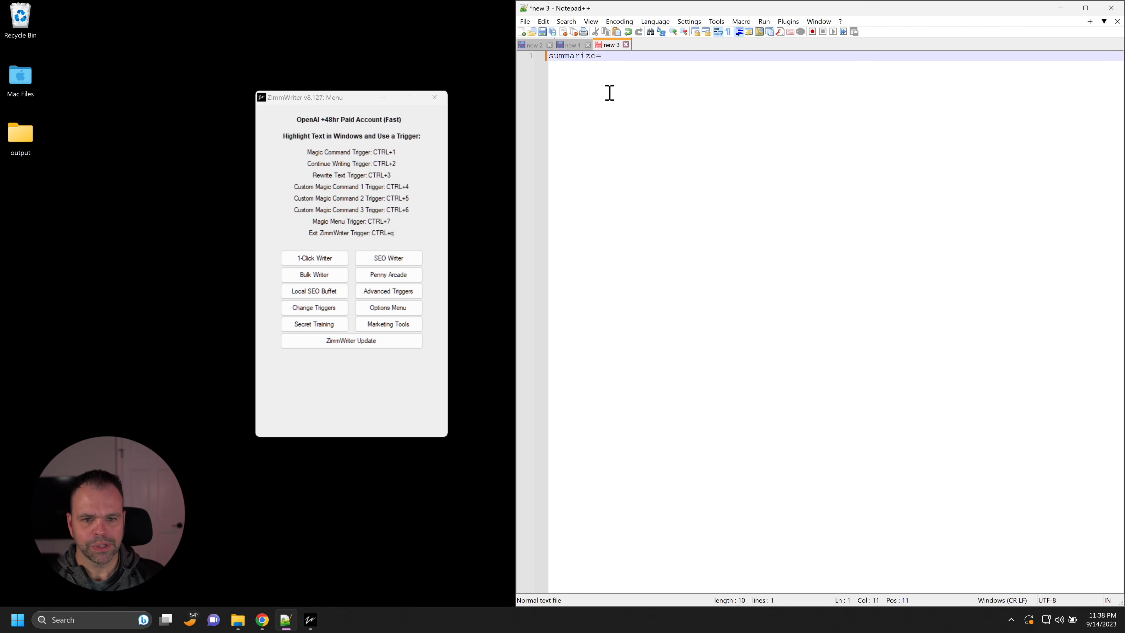
Step: Copy the URL of the AriZona Mucho Mango Amazon page from Chrome and paste it after "summarize=" in Notepad++
{"action": "left_click", "coordinate": [262, 618]}
{"action": "left_click", "coordinate": [510, 35]}
{"action": "key", "text": "ctrl+c"}
{"action": "key", "text": "alt+Tab"}
{"action": "key", "text": "ctrl+v"}
Step: Run ZimmWriter's Magic Command on the whole summarize line, undoing any accidental replacement of the text
{"action": "key", "text": "ctrl+a"}
{"action": "type", "text": "1"}
{"action": "key", "text": "ctrl+z"}
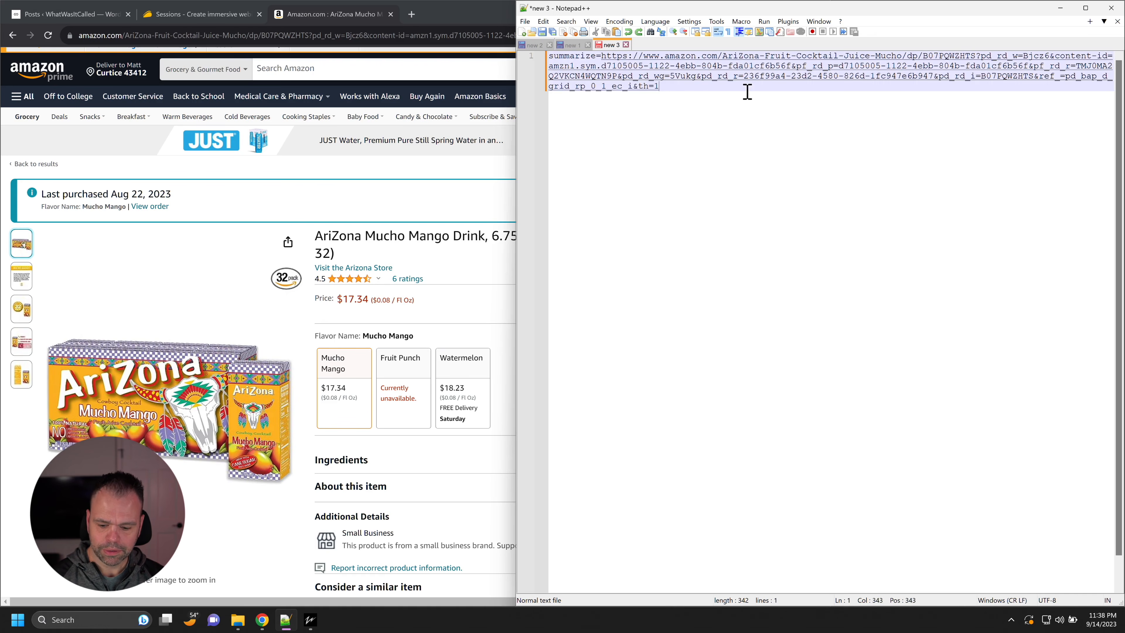
{"action": "key", "text": "ctrl+a"}
{"action": "key", "text": "alt+1"}
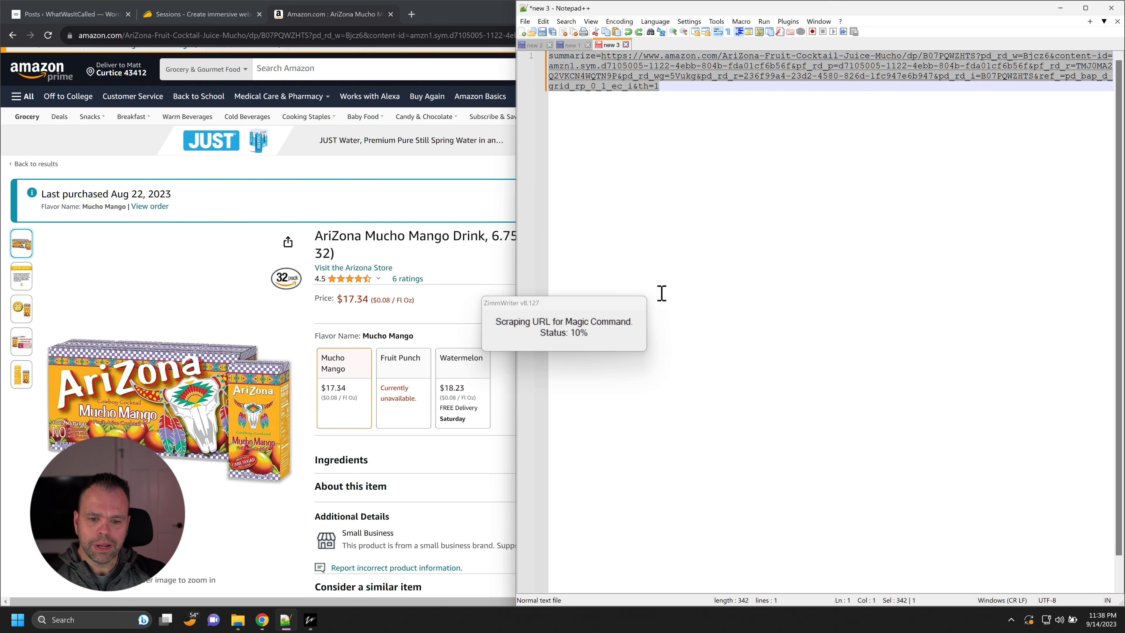
Step: Narrow the Notepad++ window and examine the Amazon page's product details, ingredients, related products and brand sections
{"action": "scroll", "coordinate": [426, 381], "scroll_direction": "down", "scroll_amount": 6}
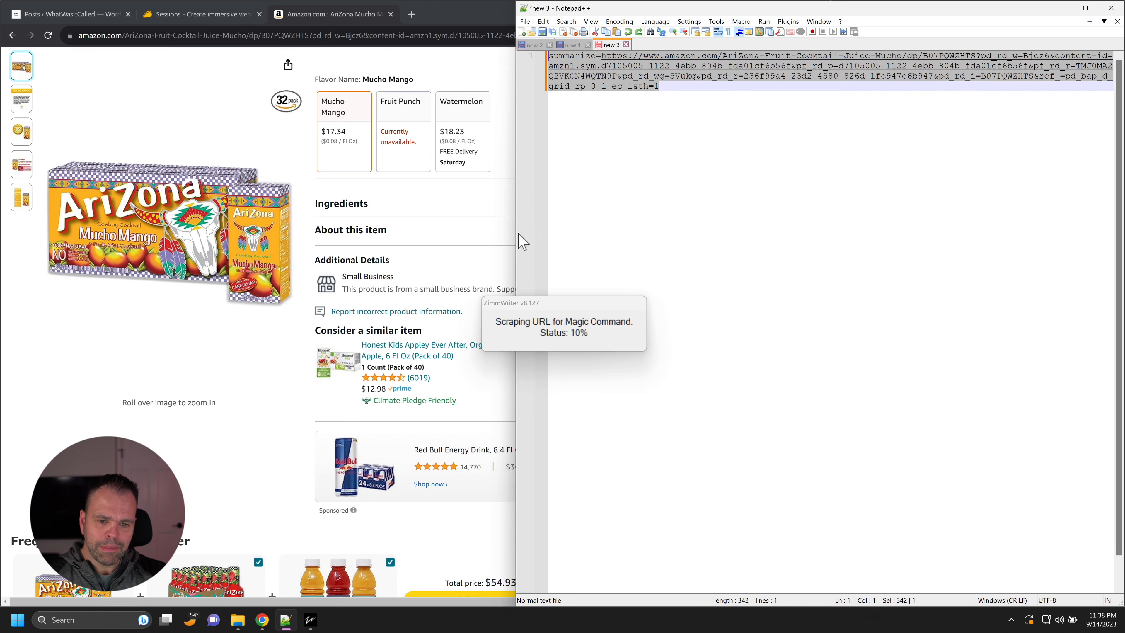
{"action": "left_click_drag", "start_coordinate": [516, 216], "coordinate": [753, 201]}
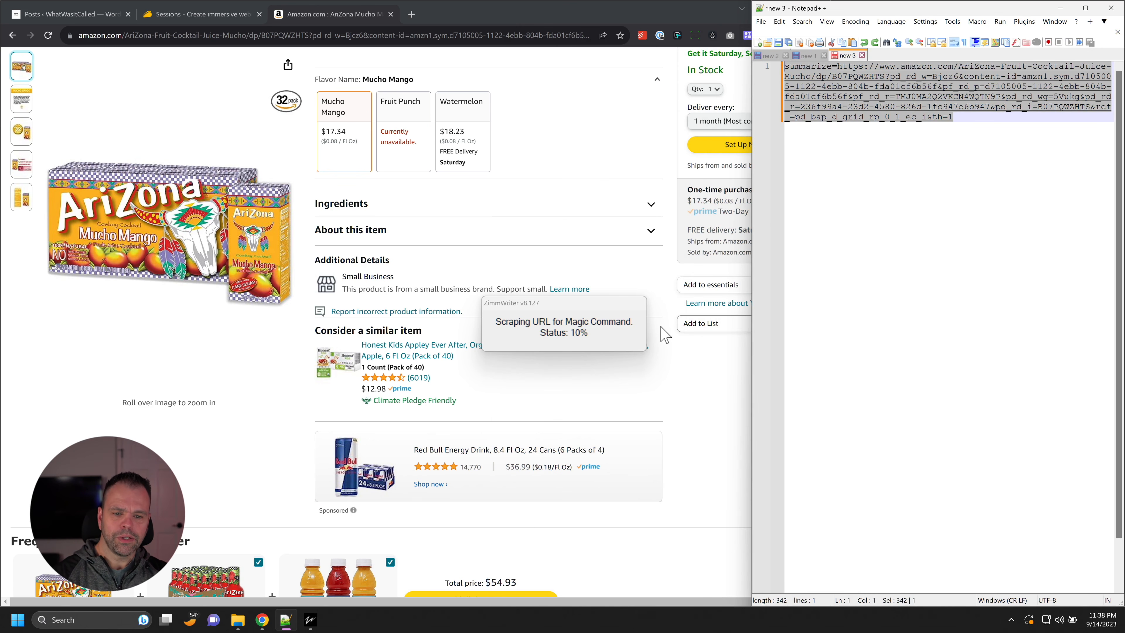
{"action": "scroll", "coordinate": [664, 337], "scroll_direction": "up", "scroll_amount": 3}
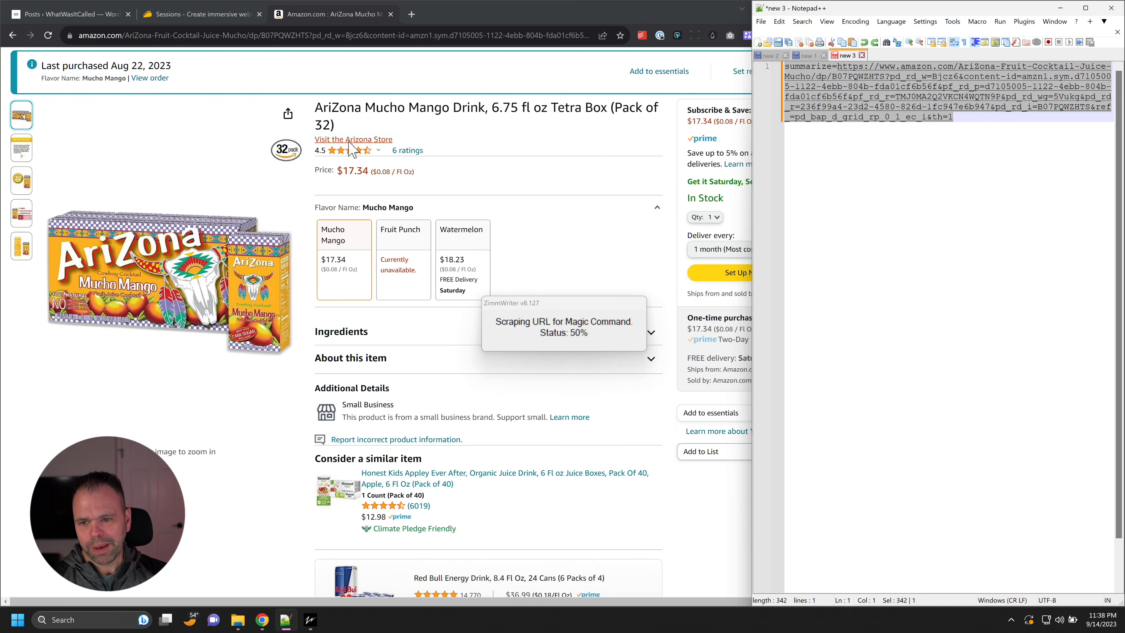
{"action": "scroll", "coordinate": [266, 390], "scroll_direction": "down", "scroll_amount": 2}
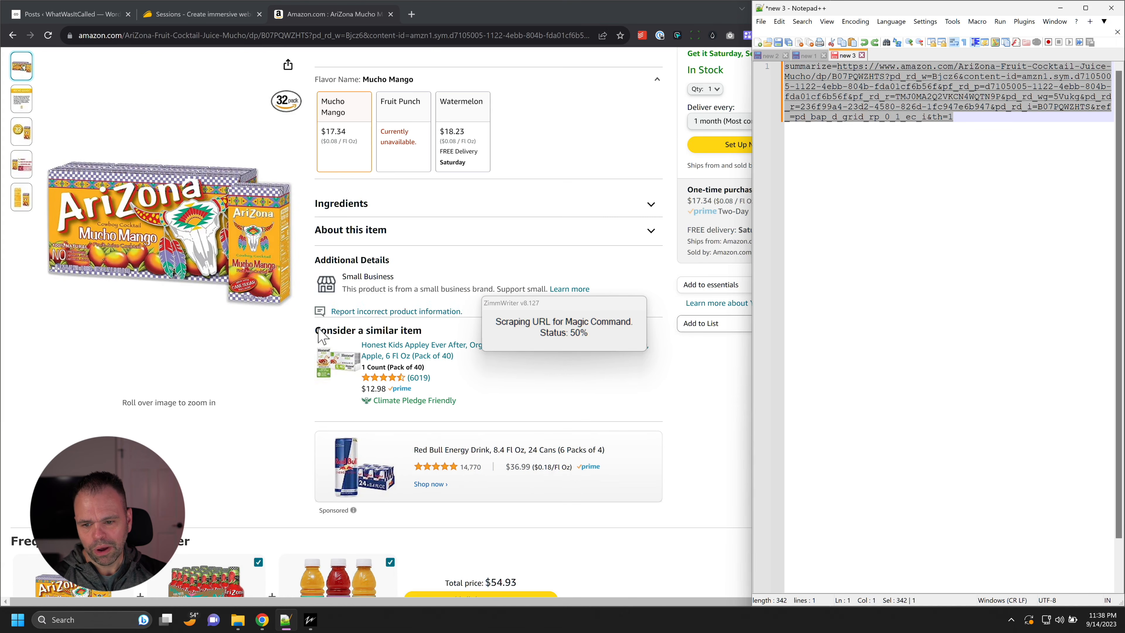
{"action": "scroll", "coordinate": [376, 355], "scroll_direction": "down", "scroll_amount": 4}
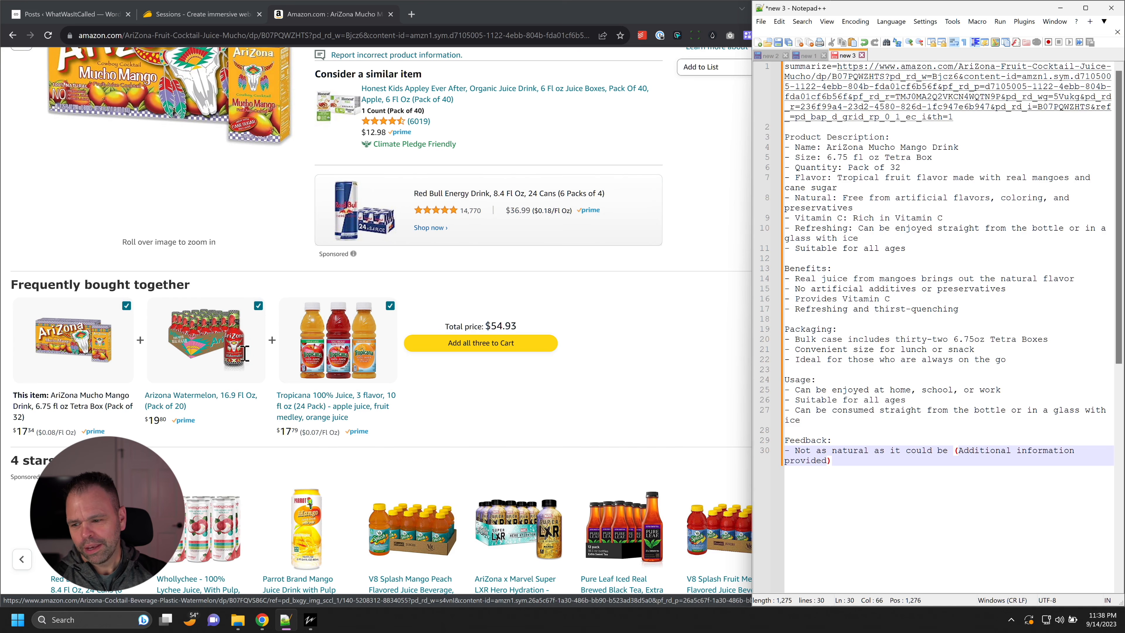
{"action": "scroll", "coordinate": [340, 394], "scroll_direction": "down", "scroll_amount": 4}
{"action": "scroll", "coordinate": [443, 310], "scroll_direction": "down", "scroll_amount": 10}
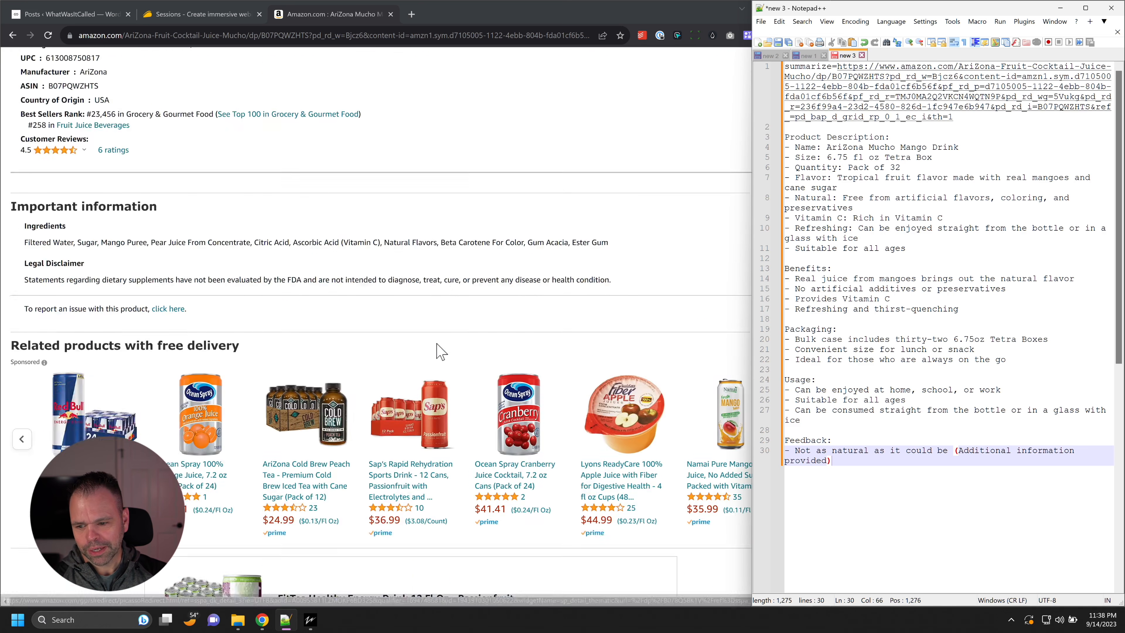
{"action": "scroll", "coordinate": [384, 314], "scroll_direction": "down", "scroll_amount": 4}
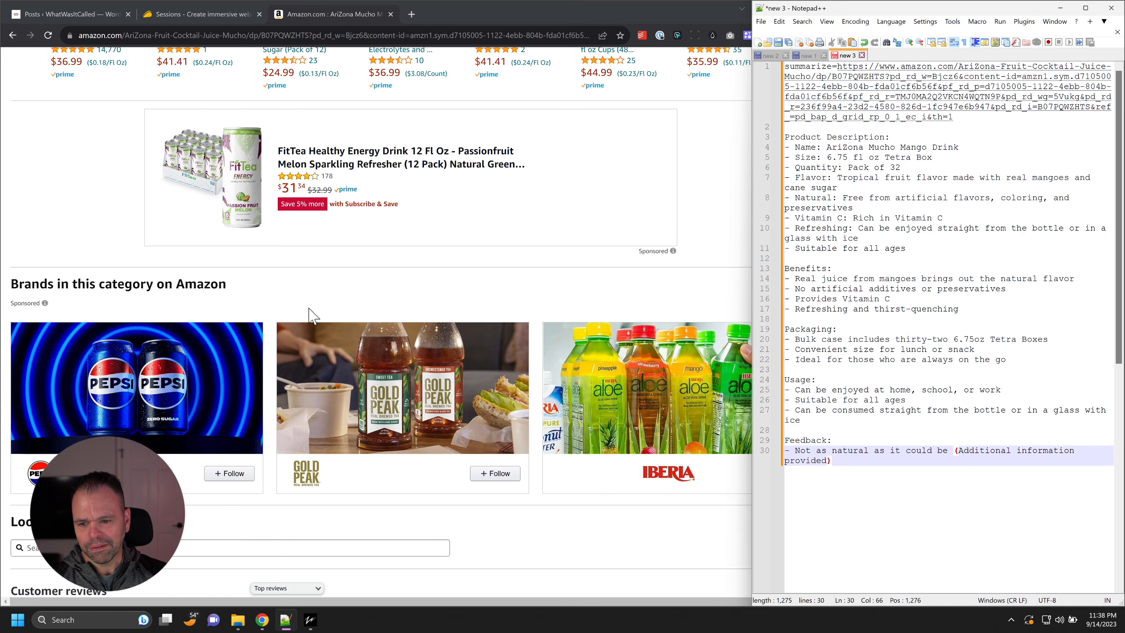
Step: Scan the Amazon page's recommendations, browsing history and footer, and highlight the generated product summary in Notepad++
{"action": "key", "text": "Home"}
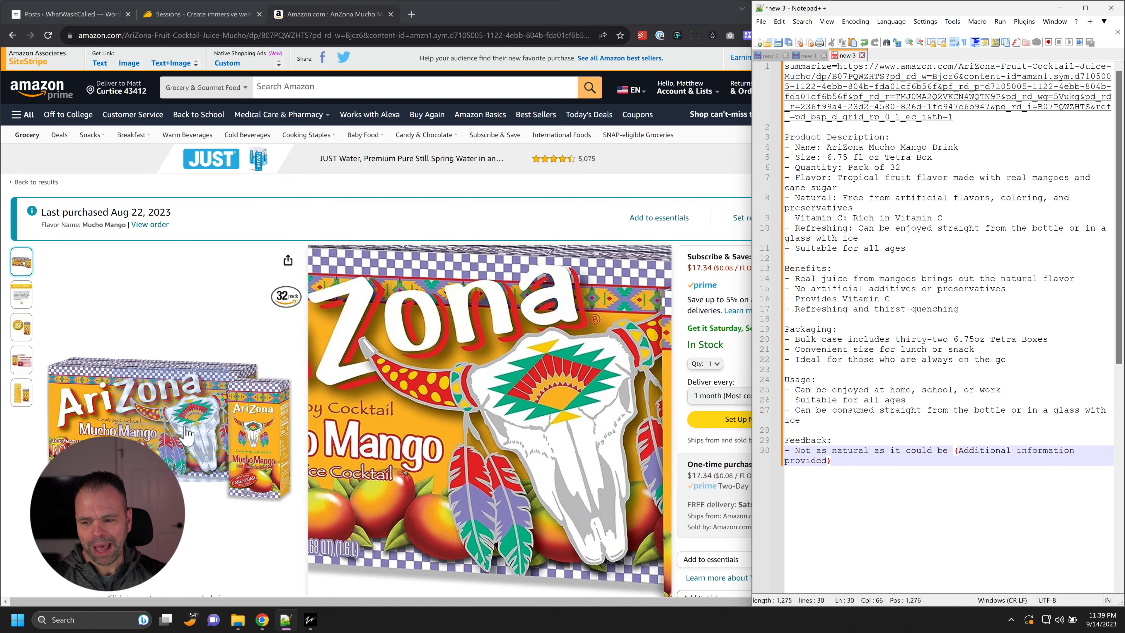
{"action": "scroll", "coordinate": [248, 452], "scroll_direction": "down", "scroll_amount": 20}
{"action": "scroll", "coordinate": [273, 461], "scroll_direction": "down", "scroll_amount": 10}
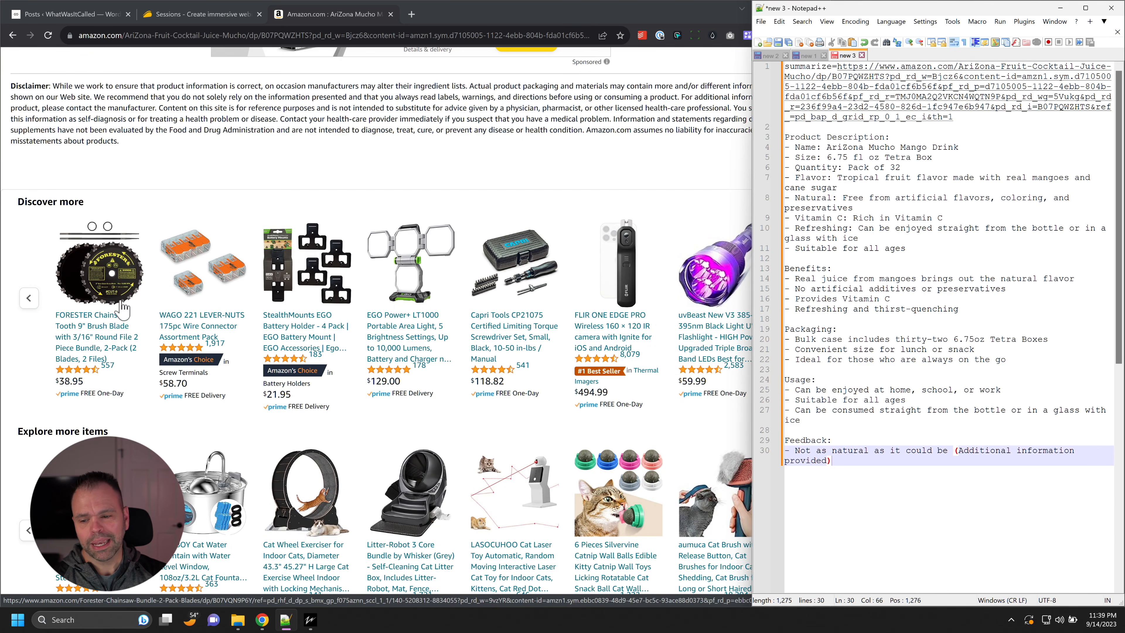
{"action": "scroll", "coordinate": [119, 310], "scroll_direction": "down", "scroll_amount": 7}
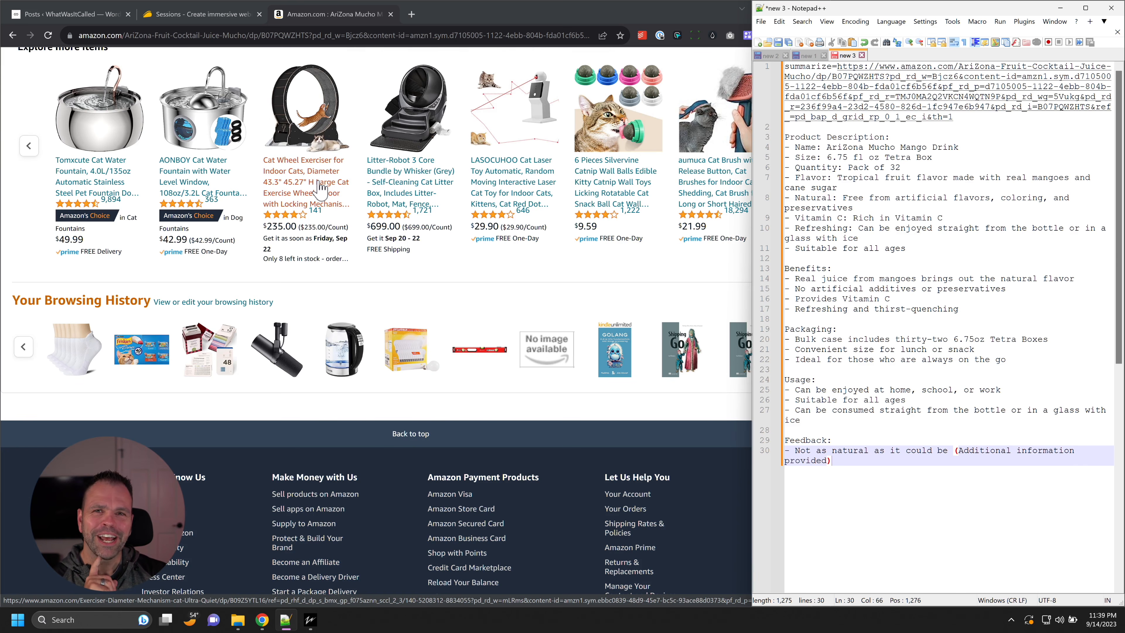
{"action": "scroll", "coordinate": [408, 439], "scroll_direction": "down", "scroll_amount": 8}
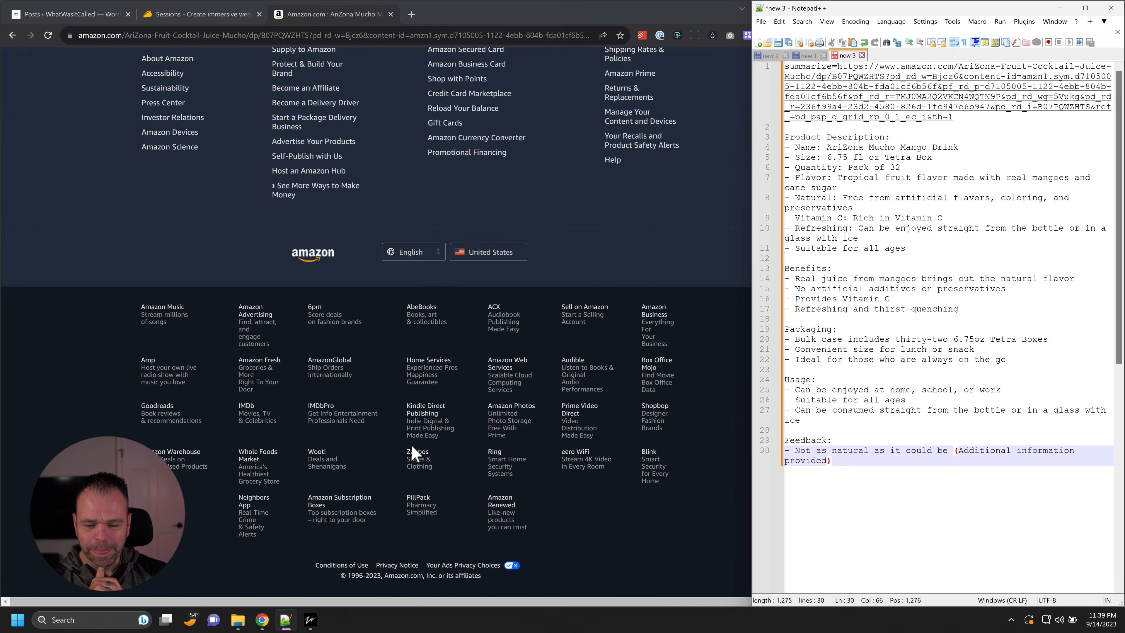
{"action": "scroll", "coordinate": [412, 448], "scroll_direction": "up", "scroll_amount": 20}
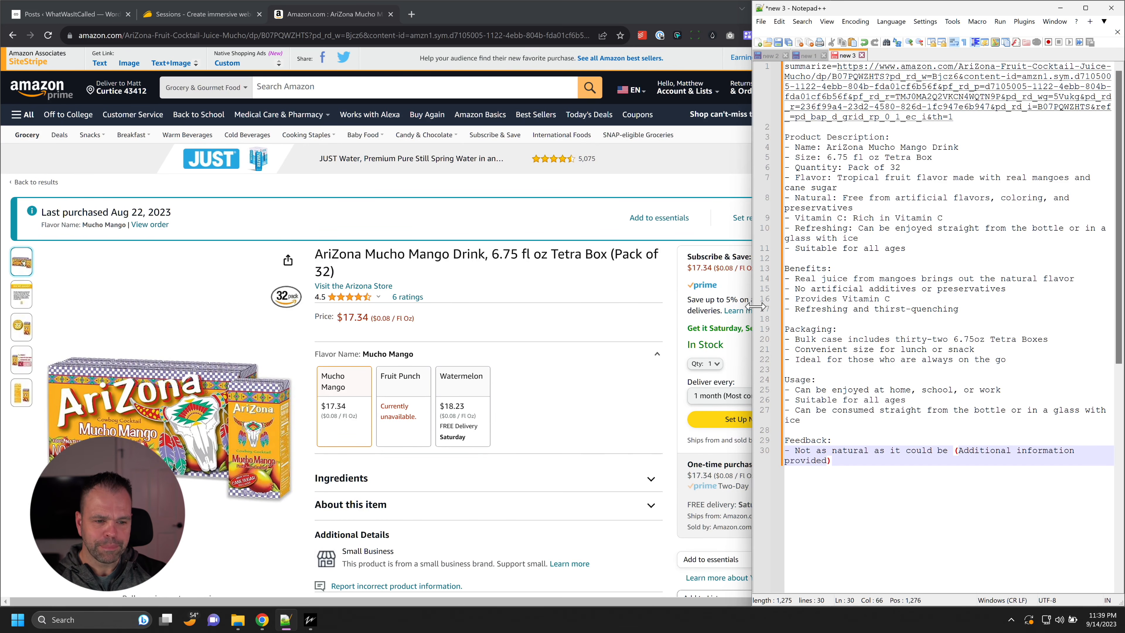
{"action": "left_click_drag", "start_coordinate": [853, 461], "coordinate": [785, 138]}
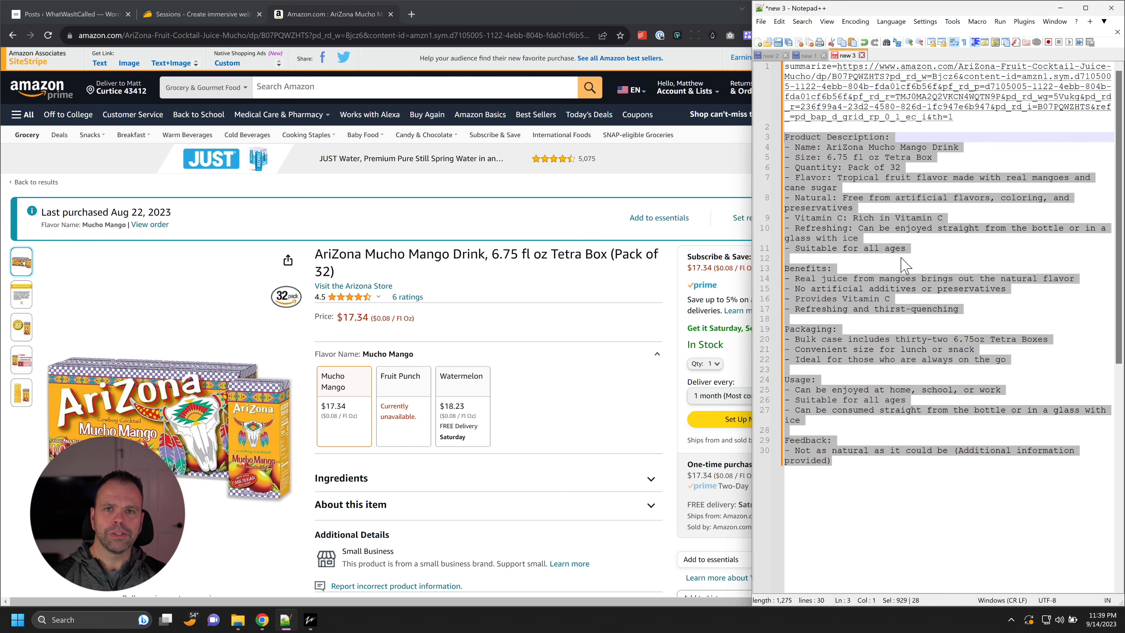
Step: Open the Scraping Surgeon settings from ZimmWriter's options and move the window beside the Option Menu
{"action": "left_click", "coordinate": [311, 620]}
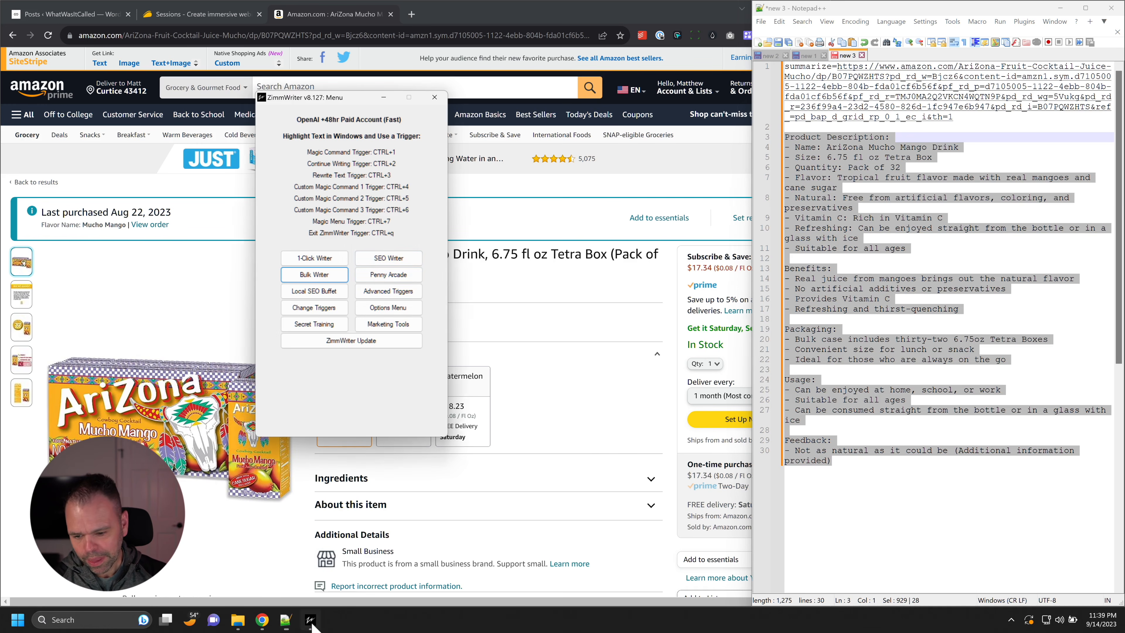
{"action": "left_click", "coordinate": [404, 310]}
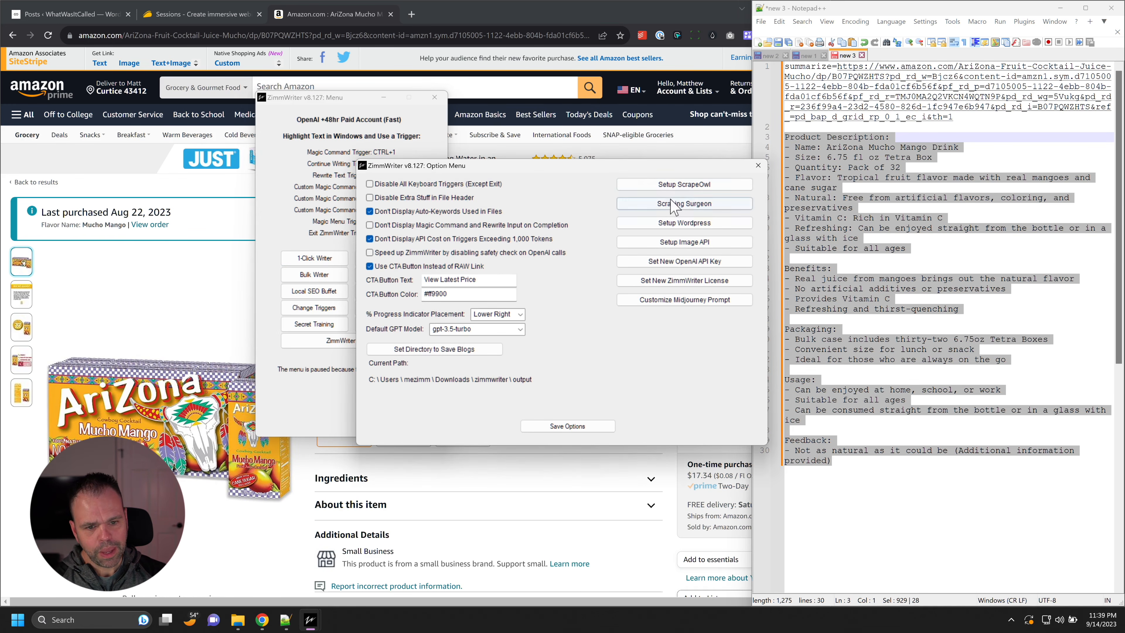
{"action": "left_click", "coordinate": [684, 205]}
{"action": "left_click_drag", "start_coordinate": [576, 133], "coordinate": [968, 114]}
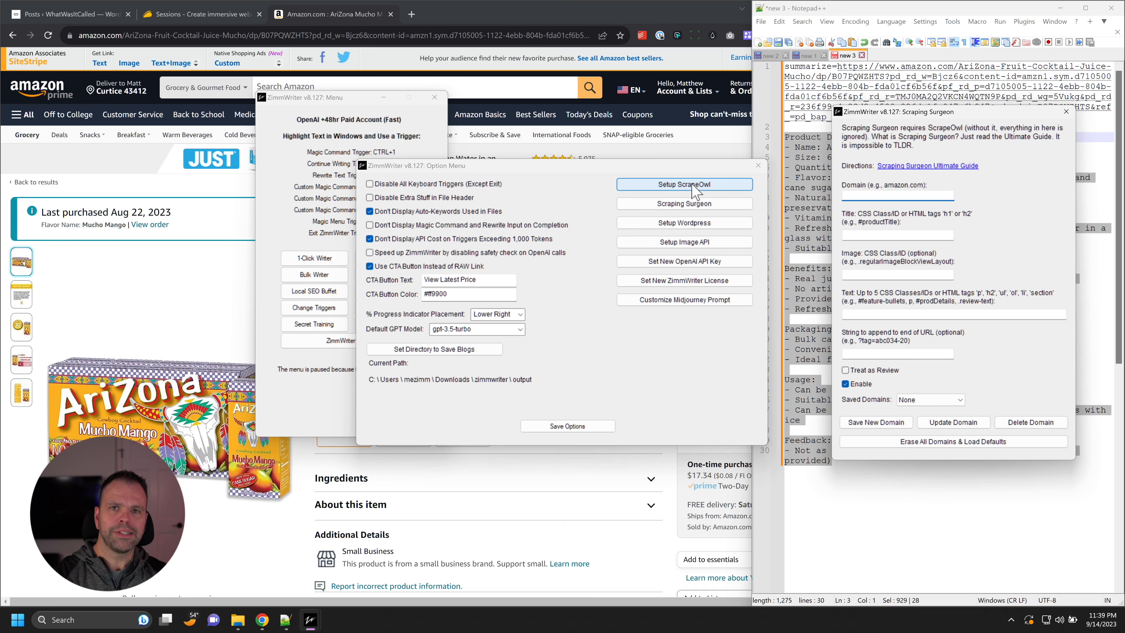
{"action": "left_click", "coordinate": [848, 195]}
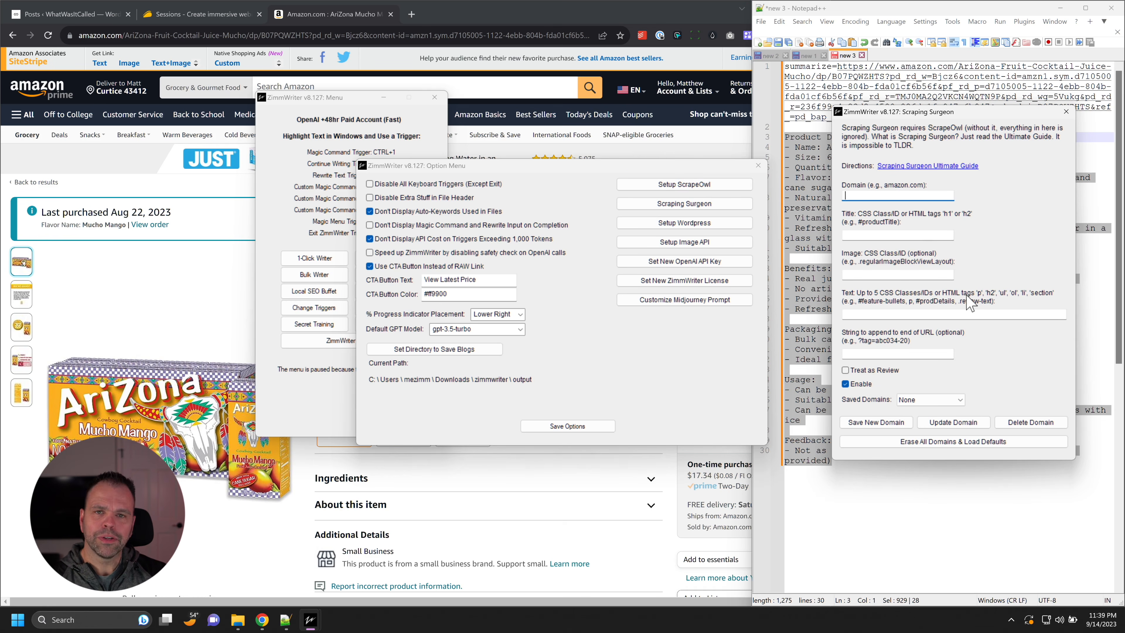
Step: Open the Scraping Surgeon Ultimate Guide and skim its HTML primer, CSS primer, domain rules and title selector sections
{"action": "left_click", "coordinate": [911, 169]}
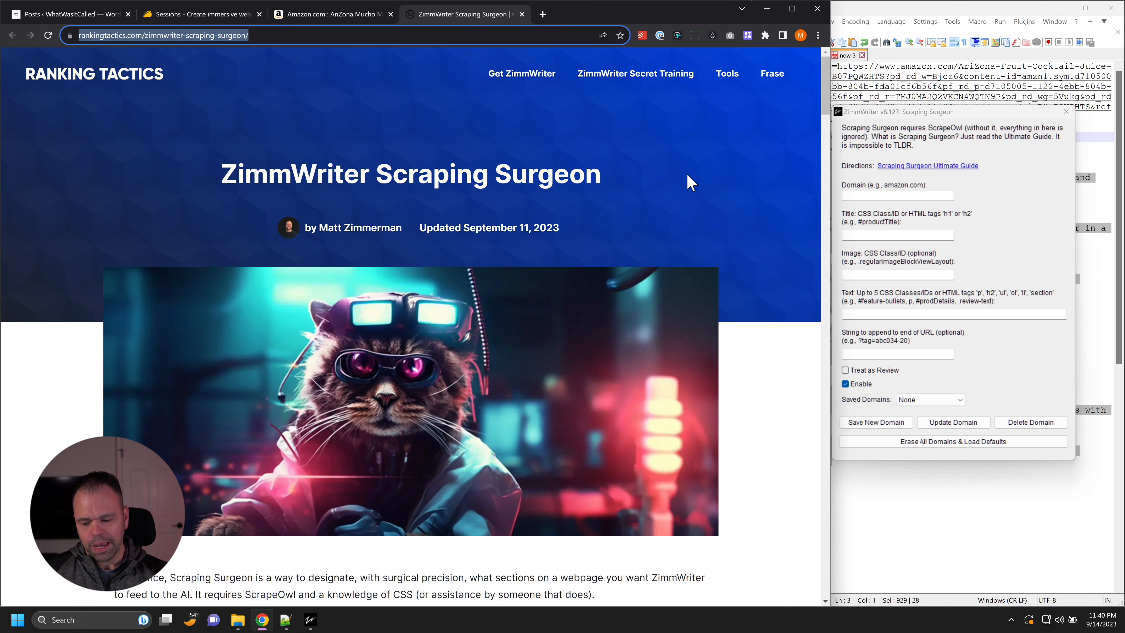
{"action": "left_click", "coordinate": [689, 182]}
{"action": "scroll", "coordinate": [642, 222], "scroll_direction": "down", "scroll_amount": 17}
{"action": "scroll", "coordinate": [660, 288], "scroll_direction": "down", "scroll_amount": 9}
{"action": "scroll", "coordinate": [487, 295], "scroll_direction": "up", "scroll_amount": 17}
{"action": "scroll", "coordinate": [312, 363], "scroll_direction": "down", "scroll_amount": 7}
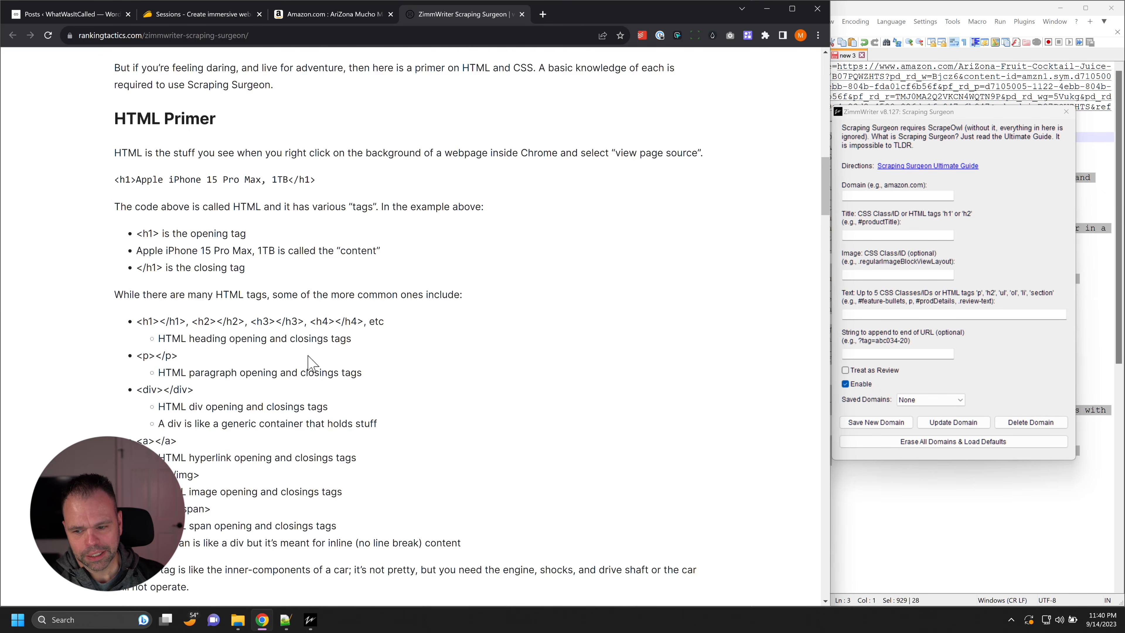
{"action": "scroll", "coordinate": [310, 362], "scroll_direction": "down", "scroll_amount": 7}
{"action": "left_click_drag", "start_coordinate": [148, 268], "coordinate": [196, 269]}
{"action": "scroll", "coordinate": [210, 295], "scroll_direction": "down", "scroll_amount": 3}
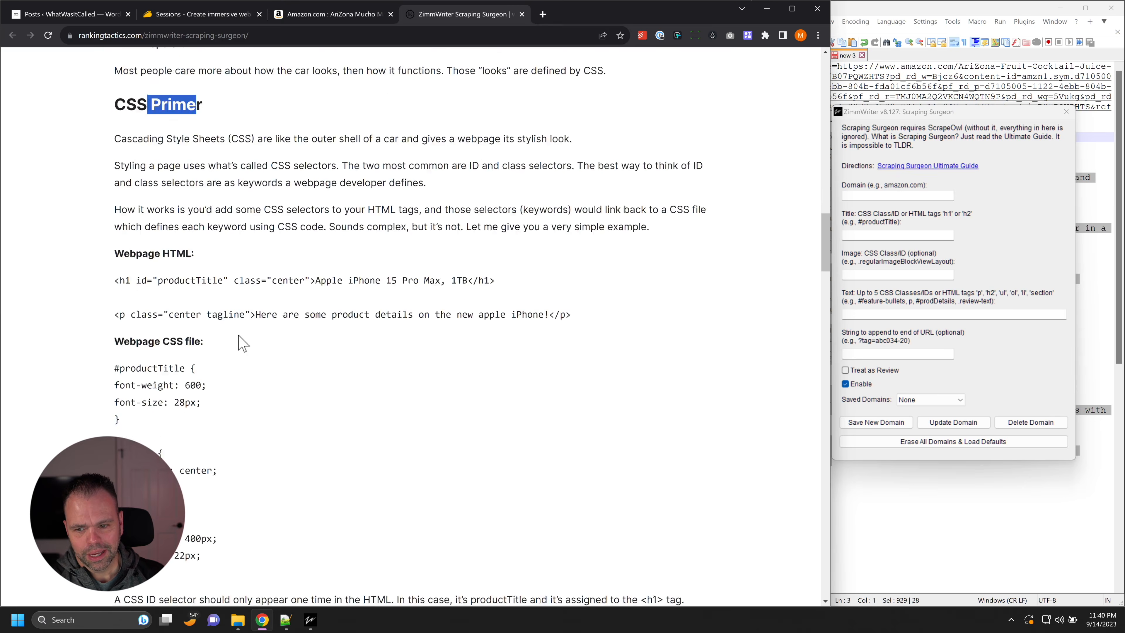
{"action": "scroll", "coordinate": [242, 343], "scroll_direction": "down", "scroll_amount": 10}
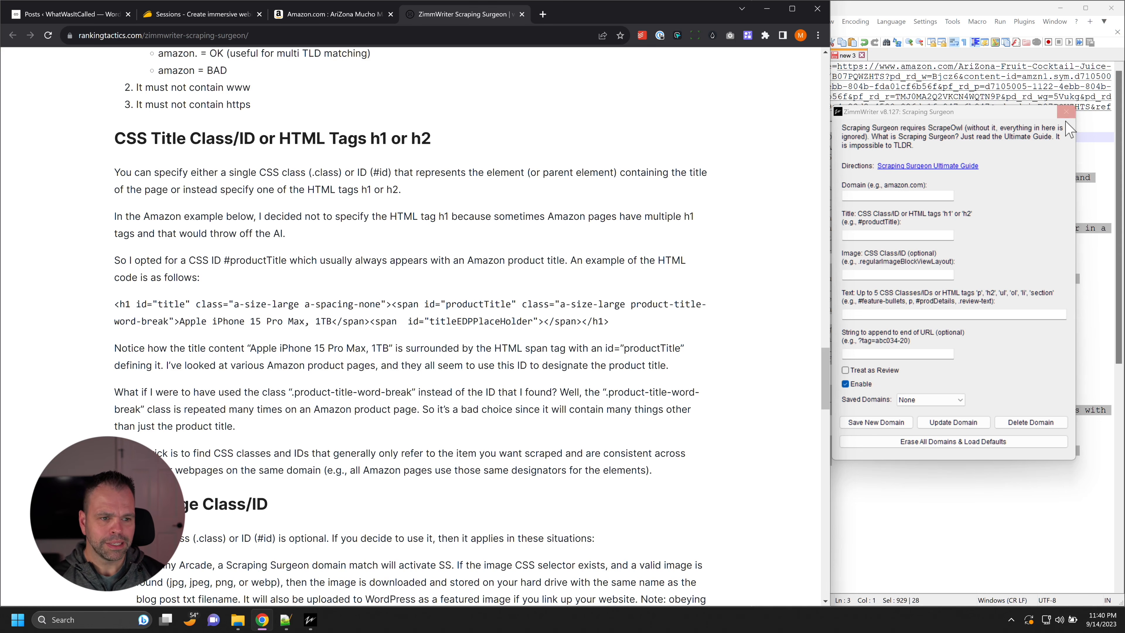
Step: Return to the Amazon product page and load the saved "amazon." domain settings in Scraping Surgeon
{"action": "left_click", "coordinate": [360, 21]}
{"action": "left_click", "coordinate": [930, 399]}
{"action": "left_click", "coordinate": [926, 416]}
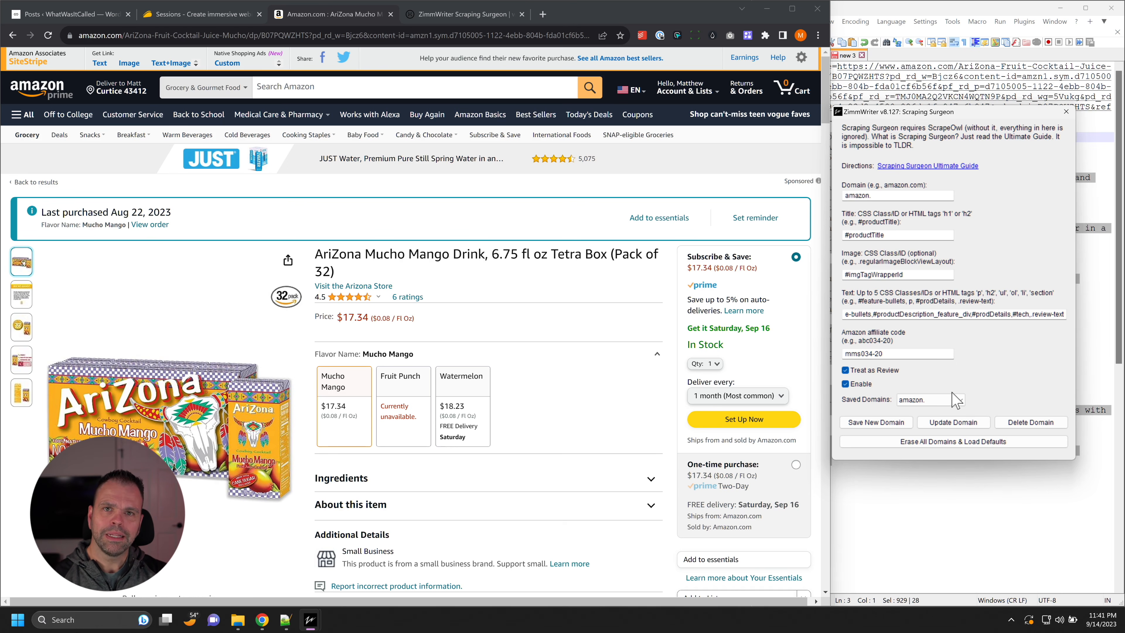
{"action": "left_click", "coordinate": [879, 199]}
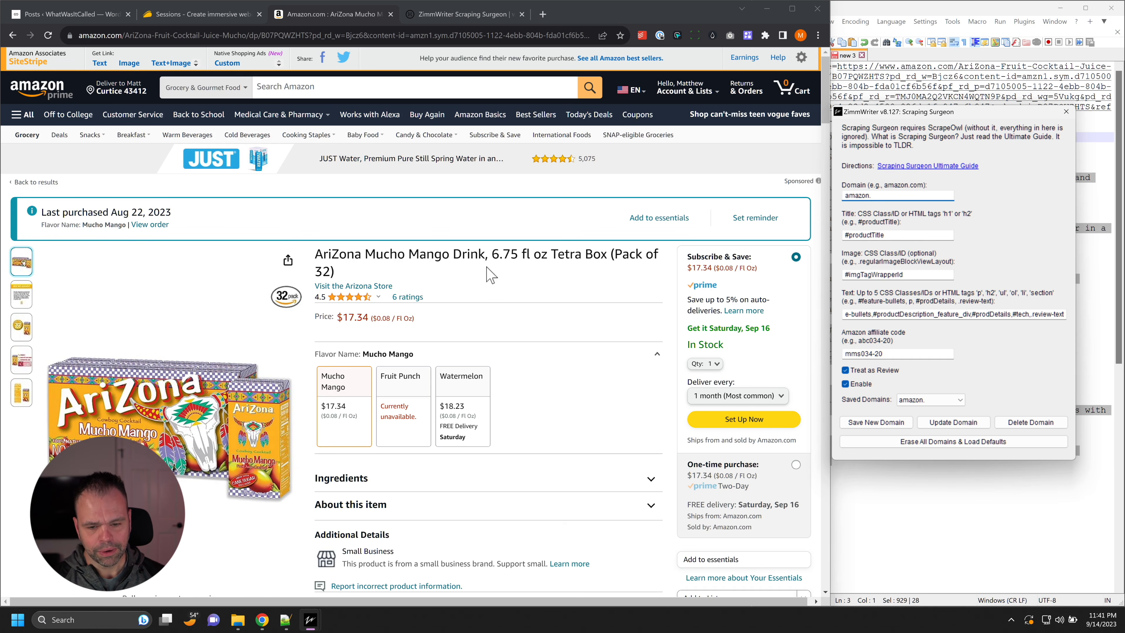
Step: Highlight the #productTitle selector in Scraping Surgeon and the matching product title on the Amazon page
{"action": "left_click", "coordinate": [898, 235]}
{"action": "left_click_drag", "start_coordinate": [897, 235], "coordinate": [856, 235]}
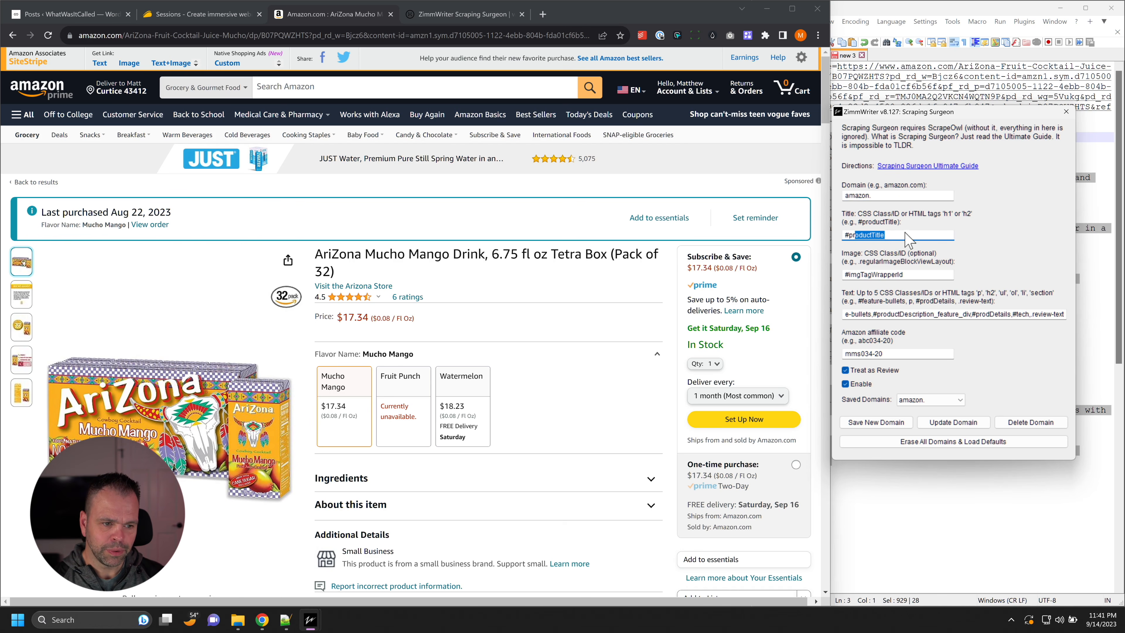
{"action": "left_click_drag", "start_coordinate": [317, 257], "coordinate": [383, 272]}
{"action": "left_click", "coordinate": [409, 266]}
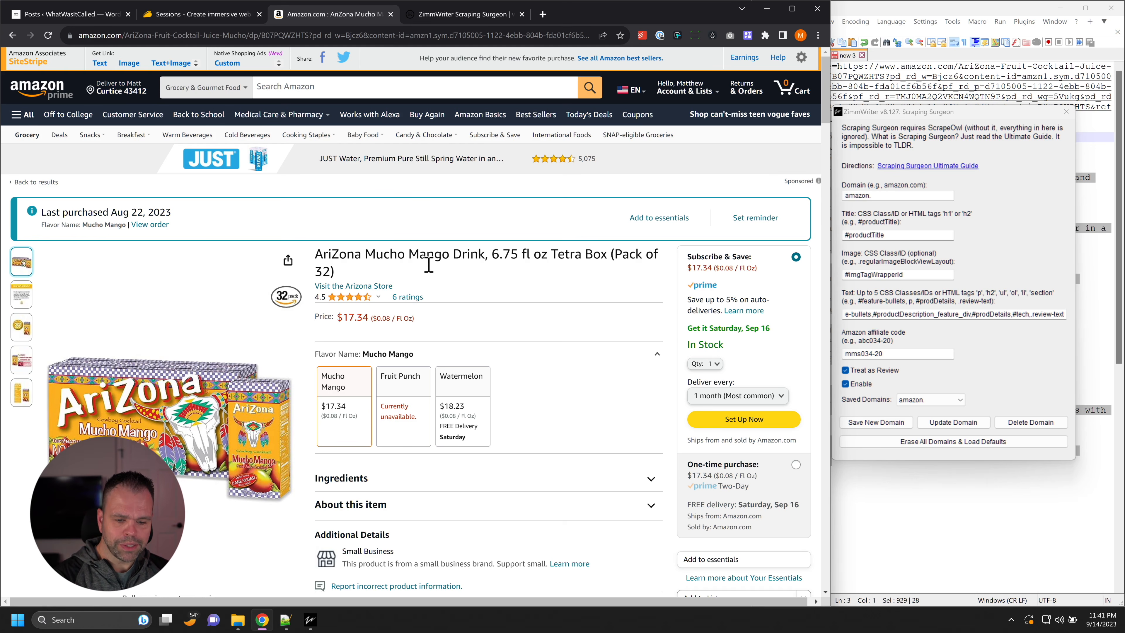
Step: Open the browser's developer tools on the Amazon page and inspect the product title element
{"action": "key", "text": "F12"}
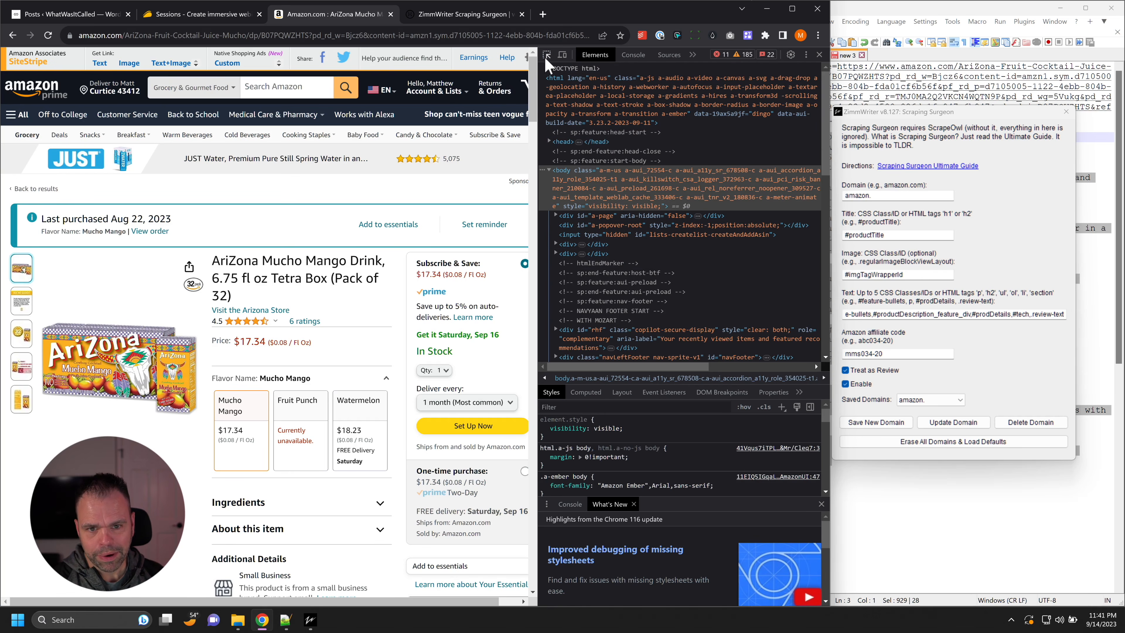
{"action": "left_click", "coordinate": [547, 64]}
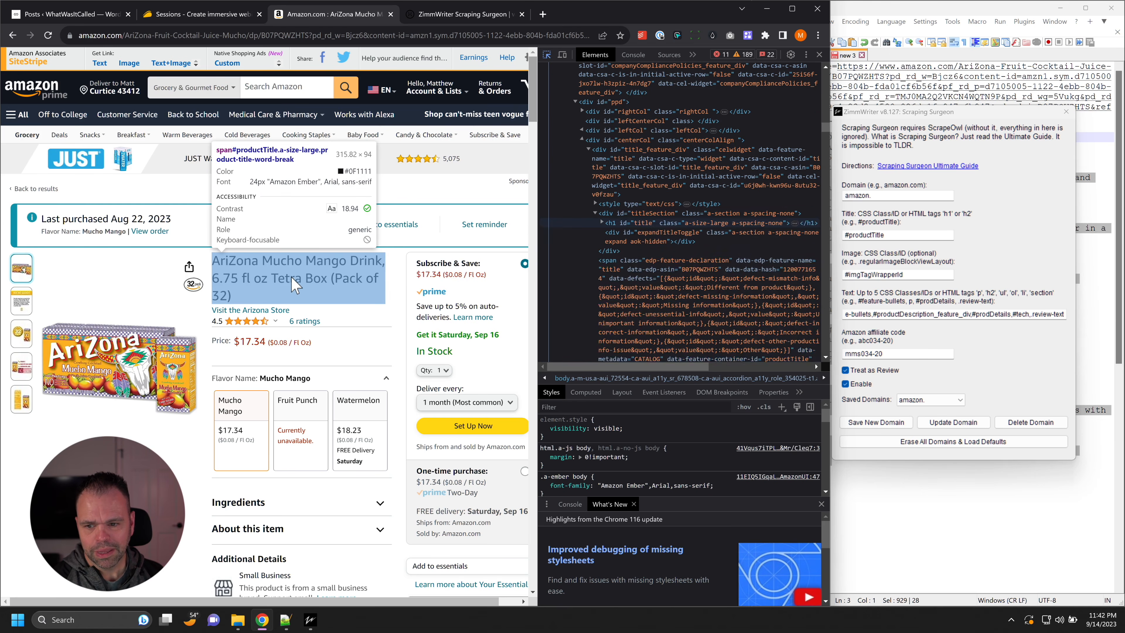
{"action": "left_click", "coordinate": [272, 280]}
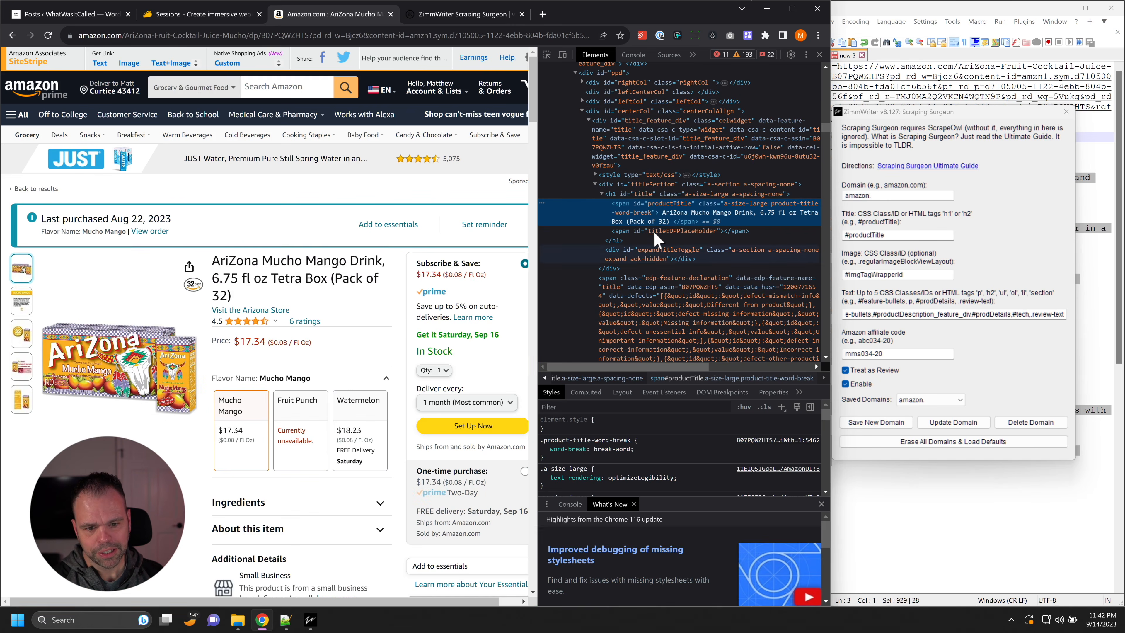
Step: Select the title's parent h1 element and search the page's HTML for "<h1" to examine other h1 headings
{"action": "left_click", "coordinate": [644, 195]}
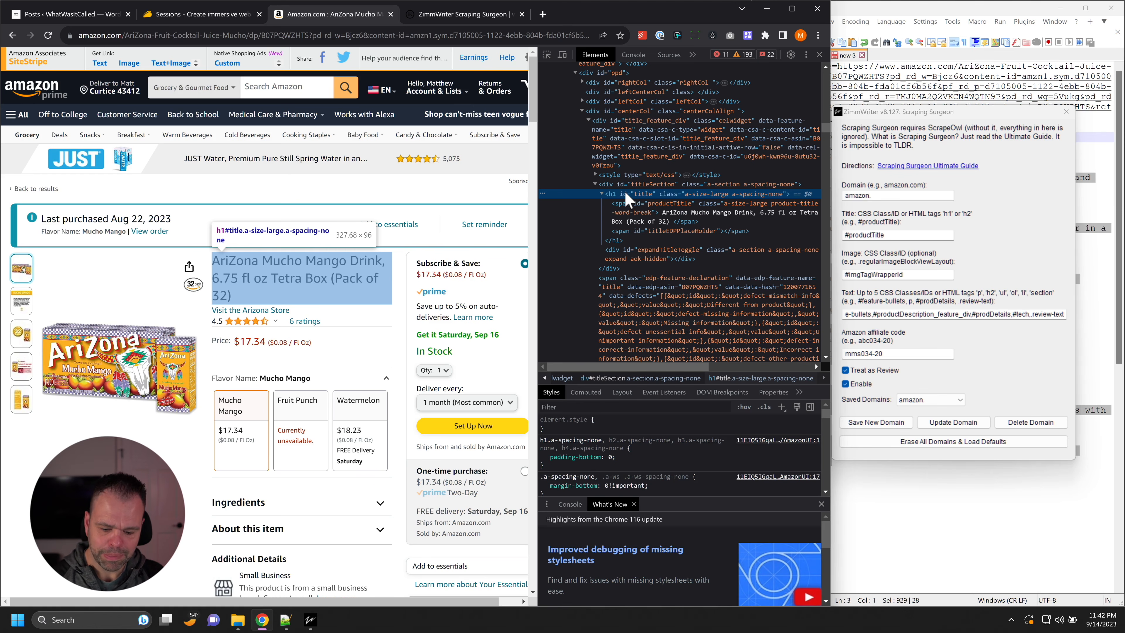
{"action": "key", "text": "ctrl+f"}
{"action": "type", "text": "h1"}
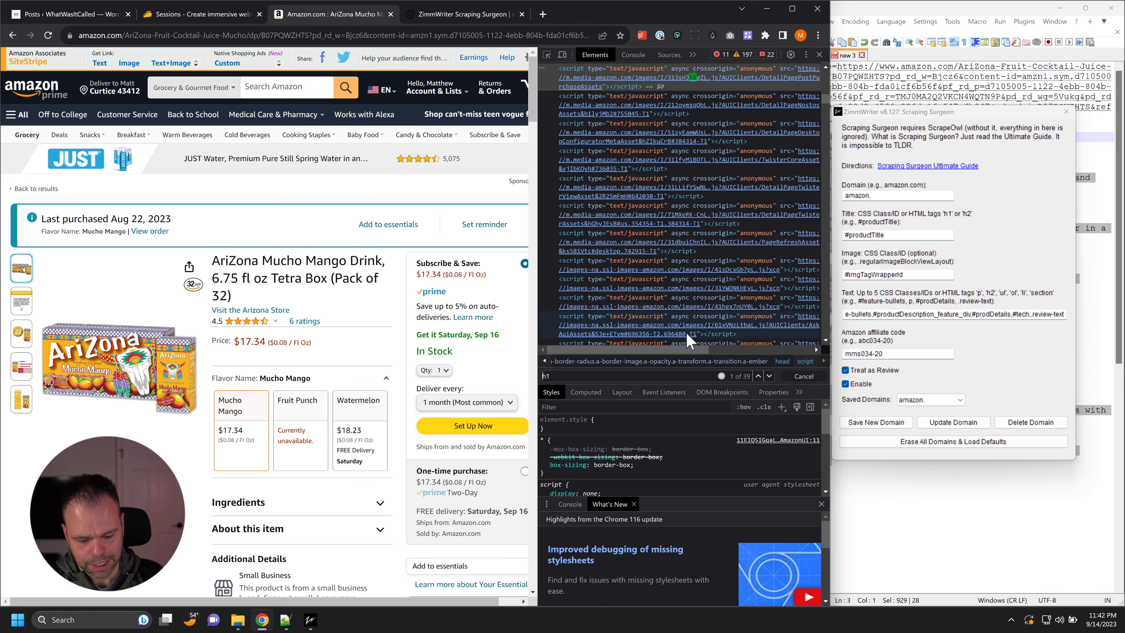
{"action": "scroll", "coordinate": [726, 325], "scroll_direction": "down", "scroll_amount": 2}
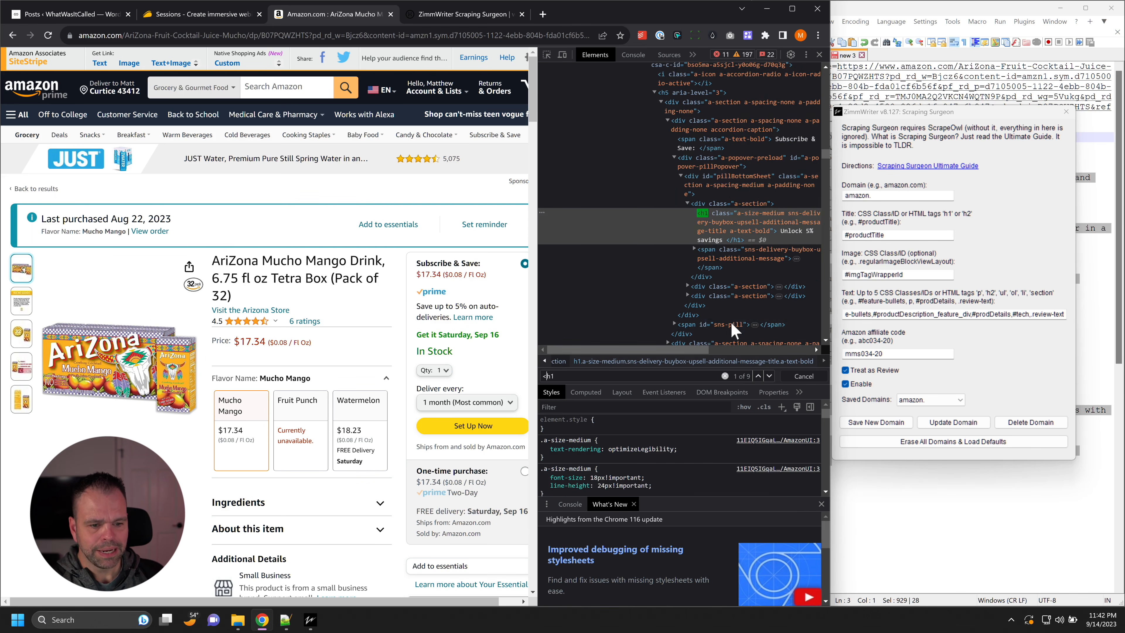
{"action": "left_click_drag", "start_coordinate": [686, 350], "coordinate": [728, 349]}
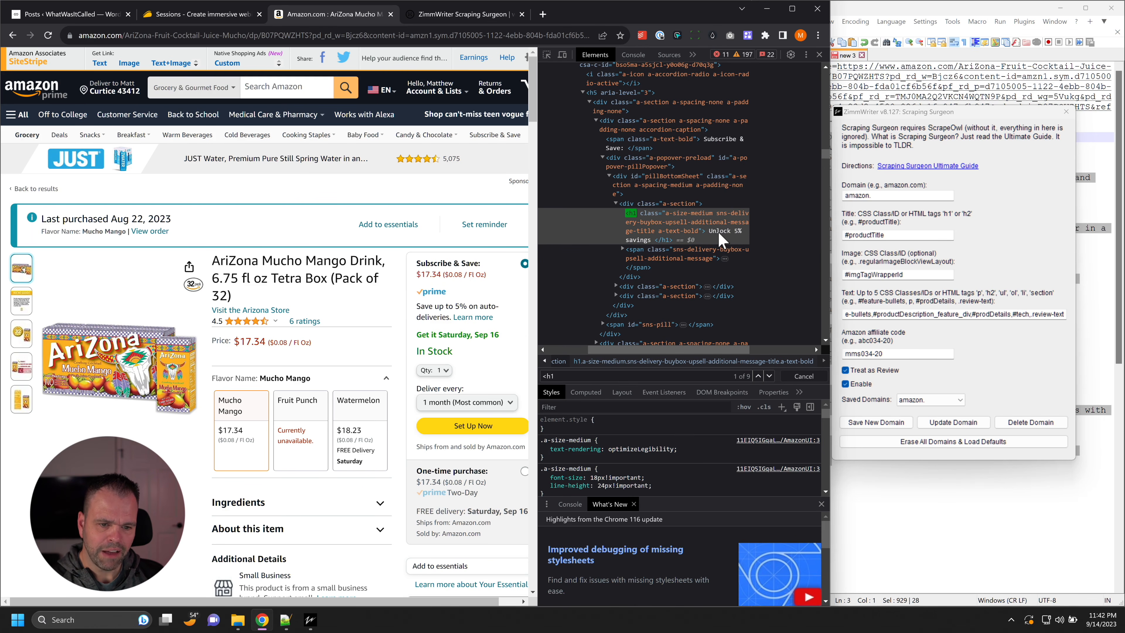
{"action": "left_click_drag", "start_coordinate": [648, 349], "coordinate": [593, 349]}
{"action": "scroll", "coordinate": [704, 305], "scroll_direction": "up", "scroll_amount": 5}
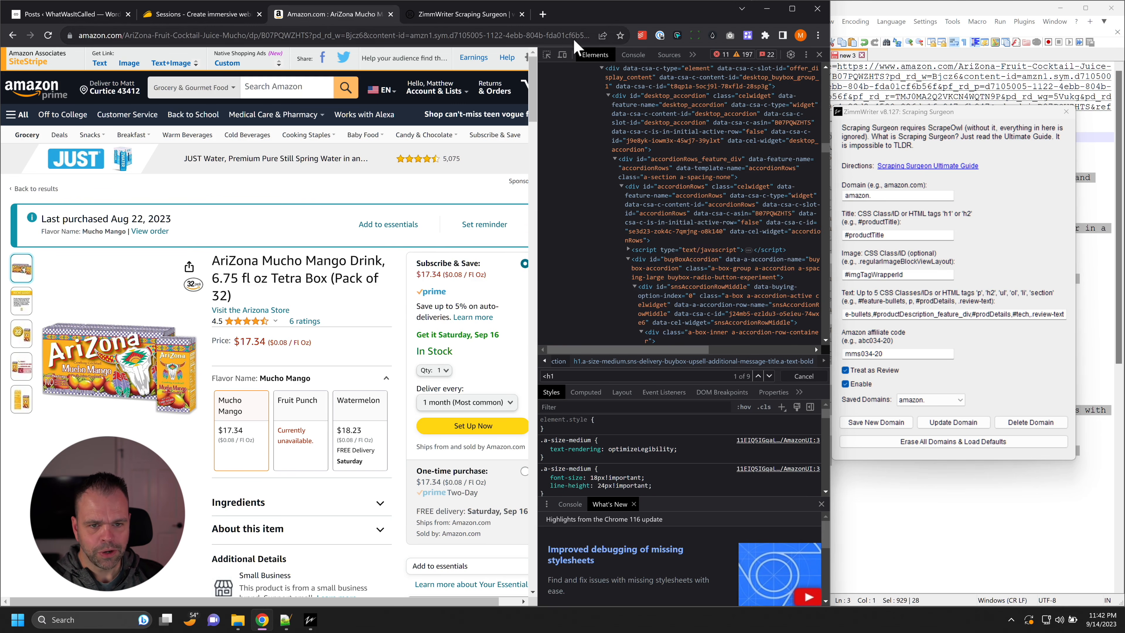
Step: Inspect the product title again and compare its h1, titleSection and productTitle elements with the title selector in Scraping Surgeon
{"action": "left_click", "coordinate": [548, 55]}
{"action": "left_click", "coordinate": [302, 277]}
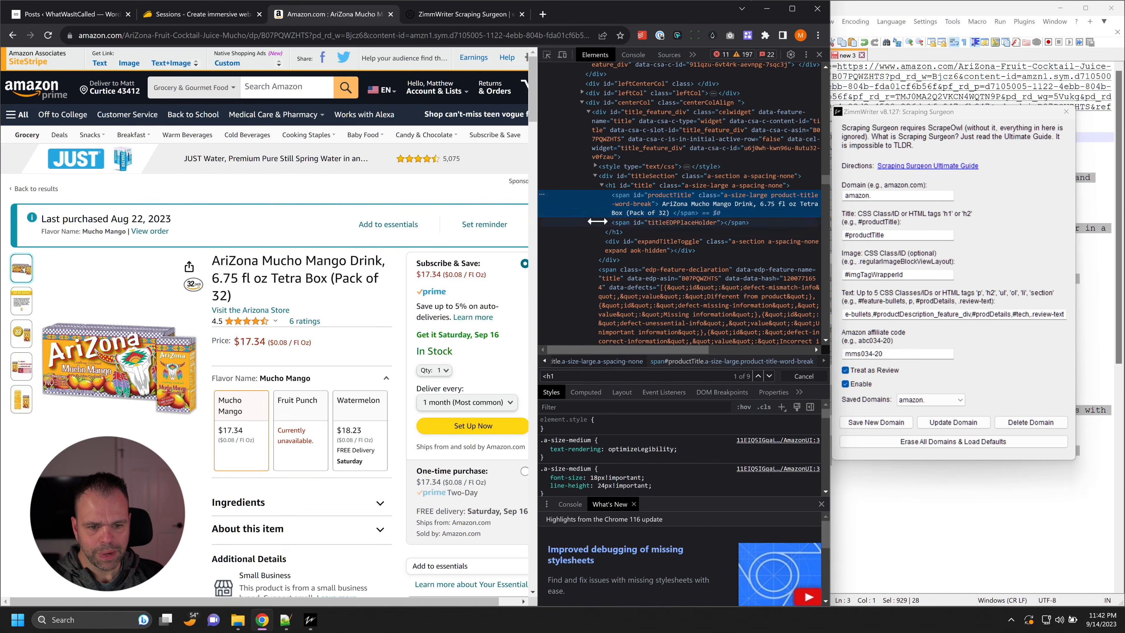
{"action": "left_click", "coordinate": [626, 185]}
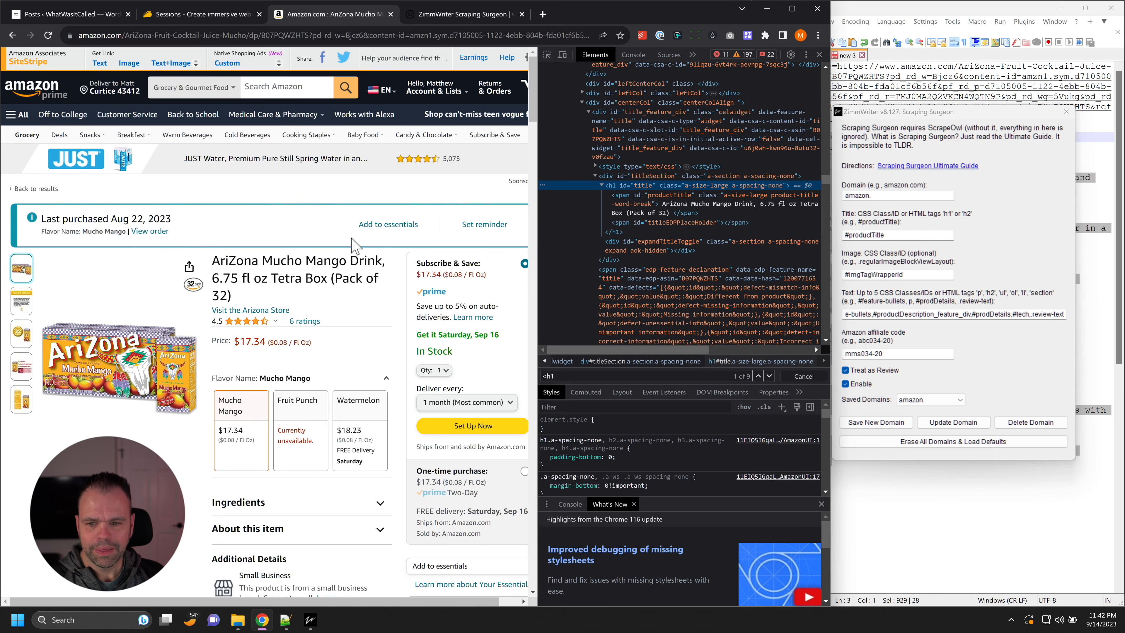
{"action": "left_click", "coordinate": [699, 177]}
{"action": "left_click_drag", "start_coordinate": [842, 235], "coordinate": [885, 238]}
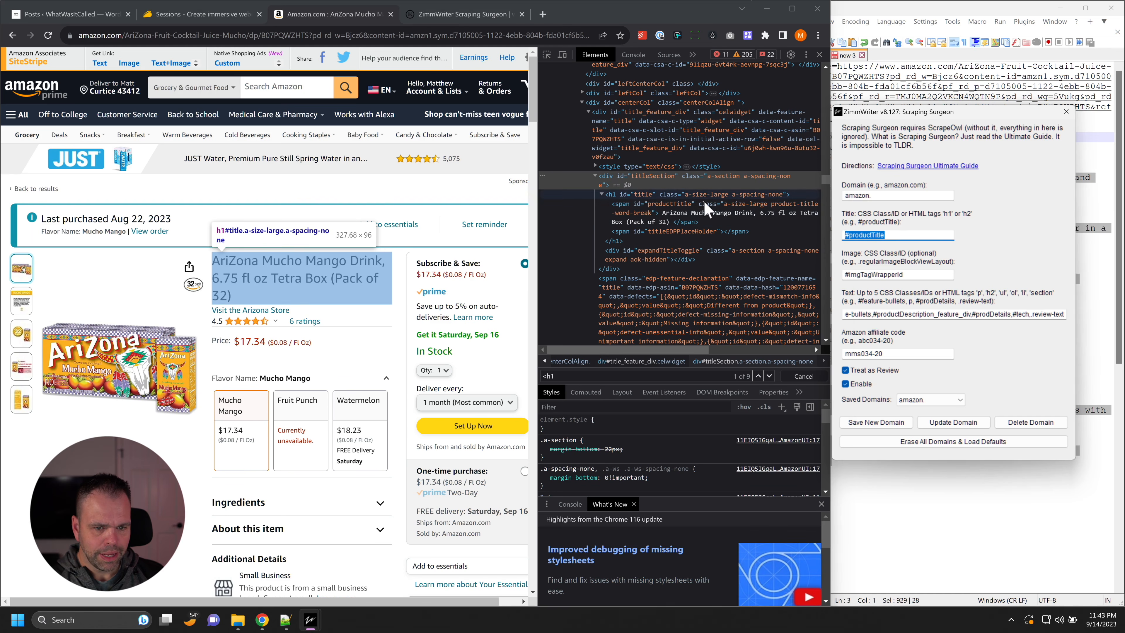
{"action": "left_click", "coordinate": [660, 213]}
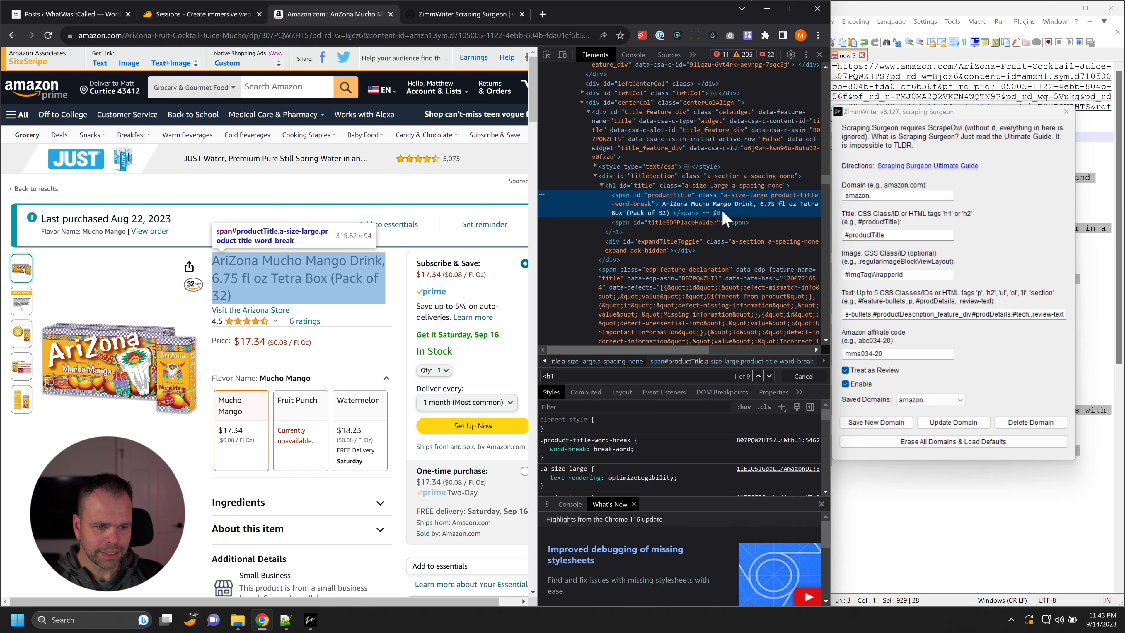
Step: Remove the # prefix from the title selector, restore it as #productTitle, and highlight the whole selector
{"action": "left_click", "coordinate": [880, 235]}
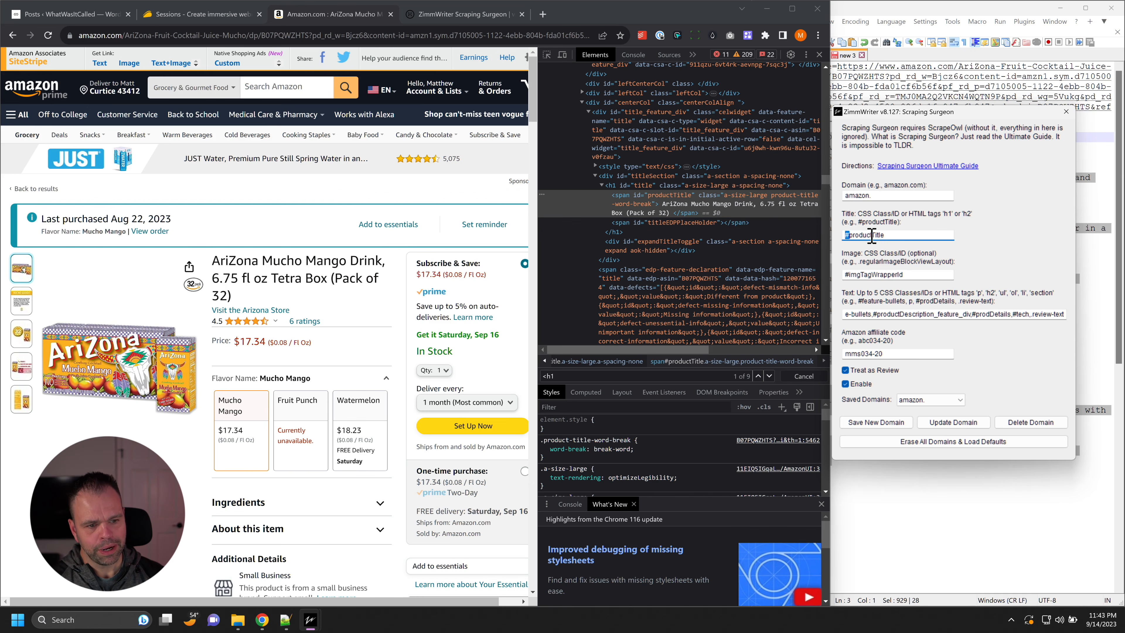
{"action": "key", "text": "BackSpace"}
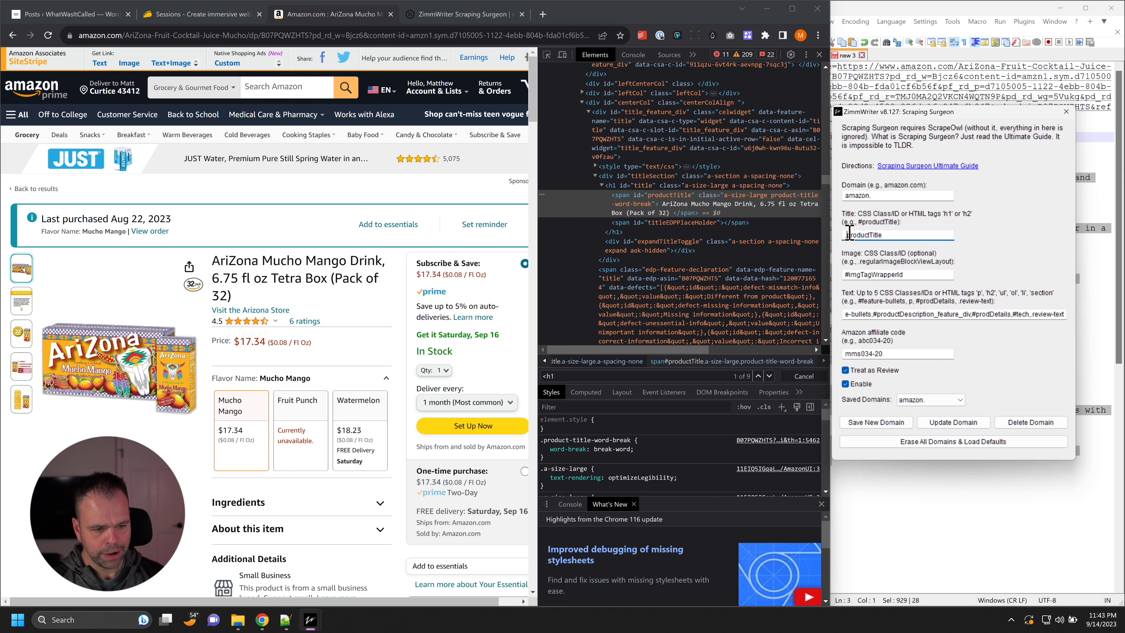
{"action": "type", "text": "#"}
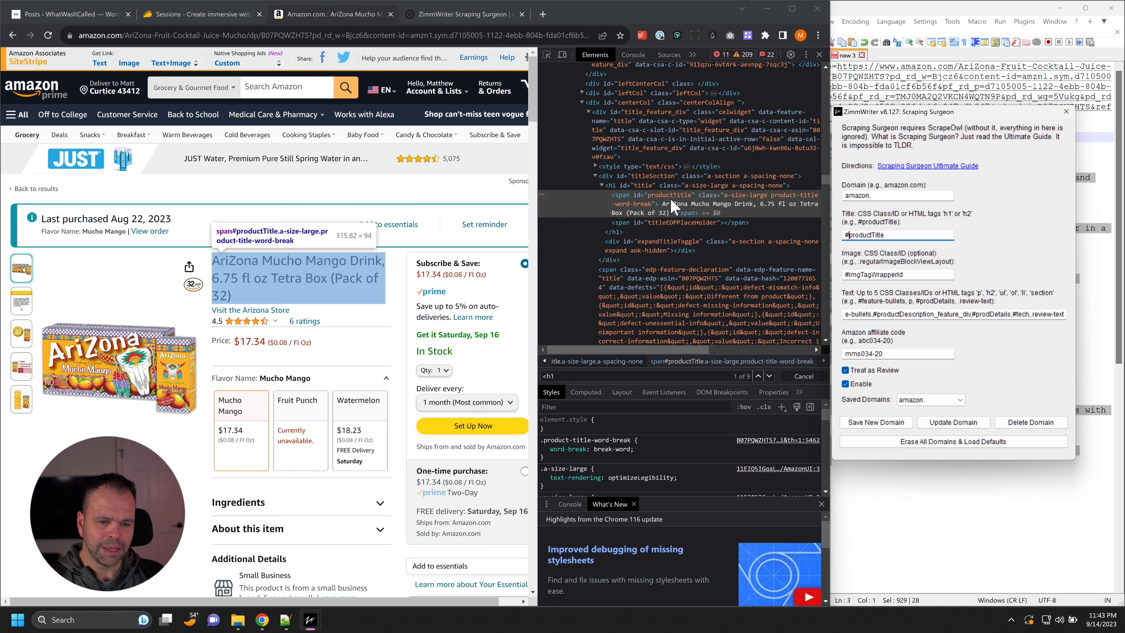
{"action": "double_click", "coordinate": [867, 235]}
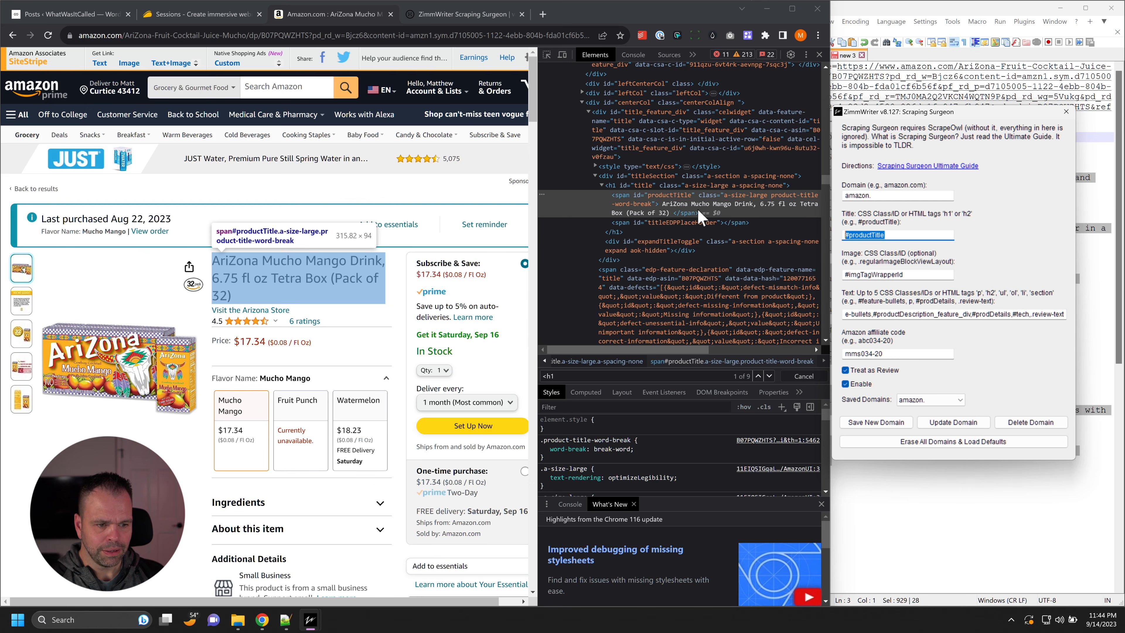
Step: Highlight the #imgTagWrapperId image selector and inspect the main product image's HTML in the developer tools
{"action": "left_click", "coordinate": [924, 278]}
{"action": "left_click_drag", "start_coordinate": [917, 277], "coordinate": [825, 276]}
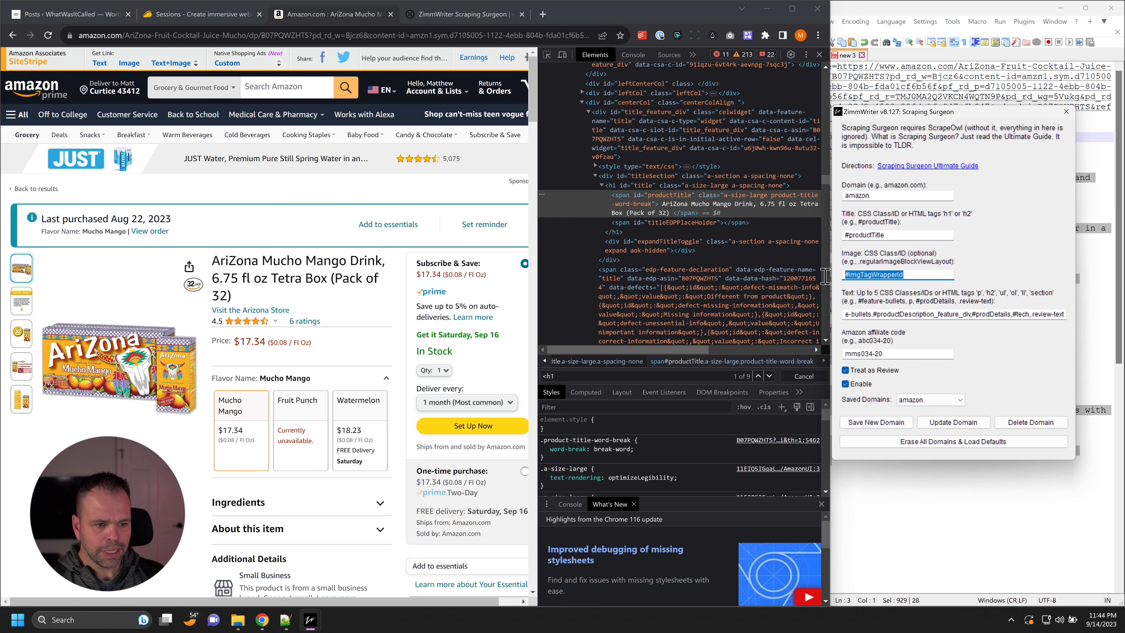
{"action": "left_click_drag", "start_coordinate": [913, 275], "coordinate": [837, 276]}
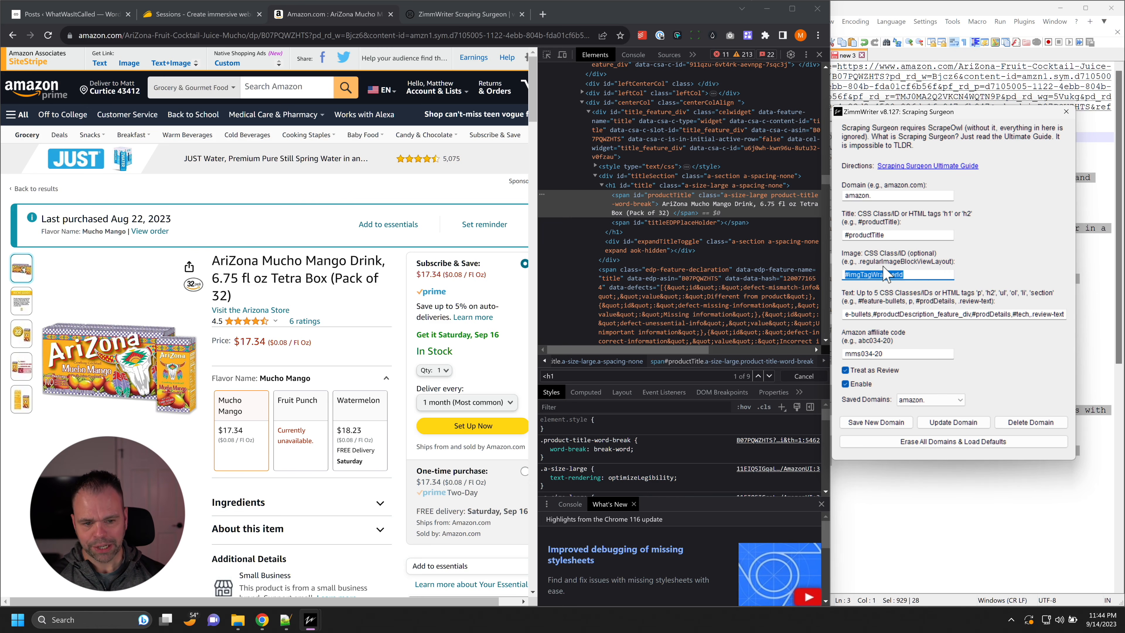
{"action": "mouse_move", "coordinate": [169, 366]}
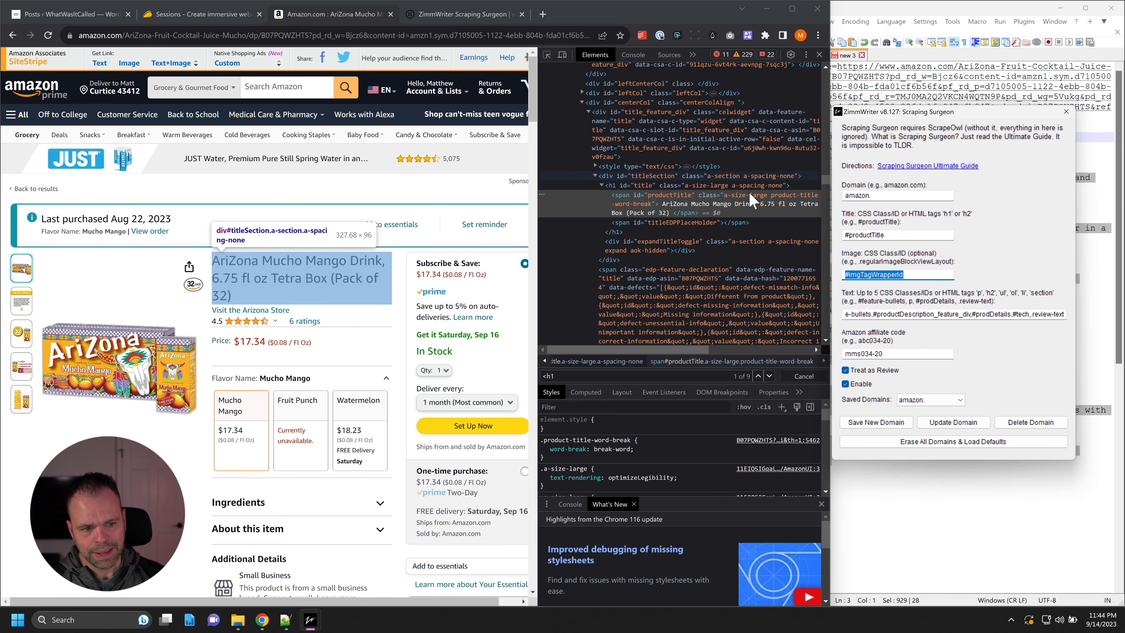
{"action": "left_click", "coordinate": [498, 91]}
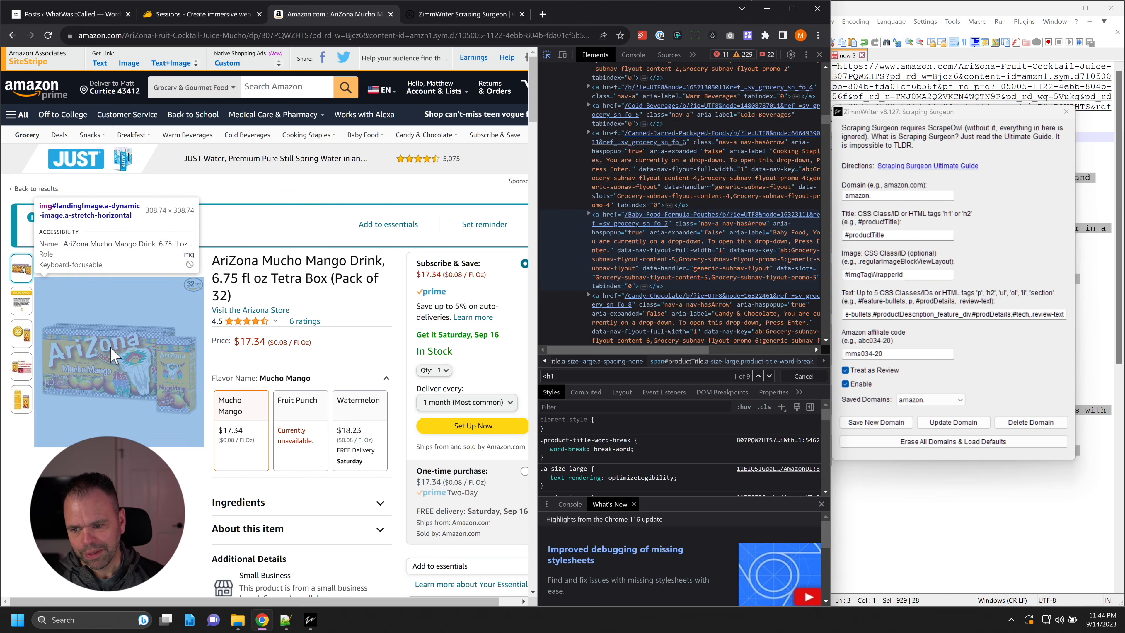
{"action": "left_click", "coordinate": [124, 354]}
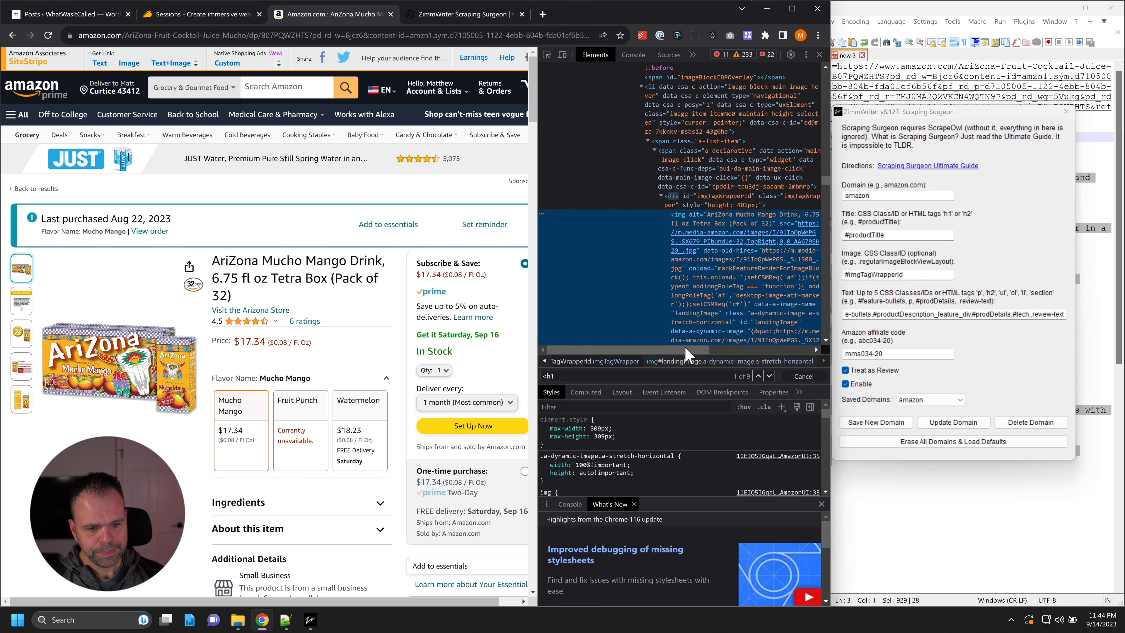
{"action": "left_click_drag", "start_coordinate": [683, 350], "coordinate": [724, 349]}
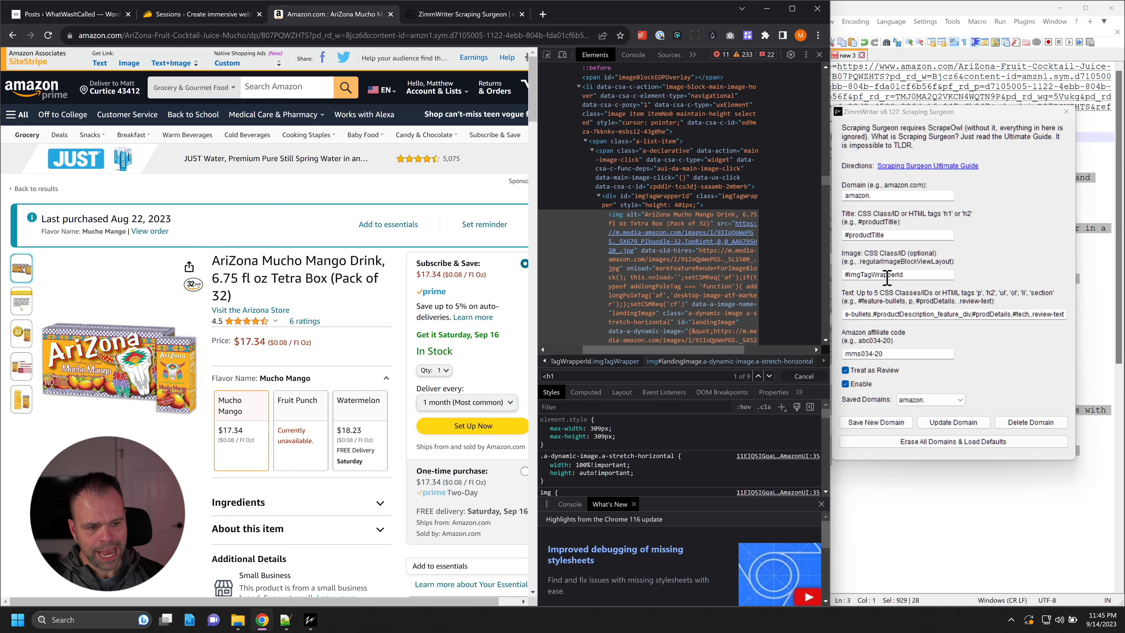
Step: Compare the image selector with the imgTagWrapperId div, collapsing and expanding that div to show the image inside it
{"action": "left_click", "coordinate": [849, 275]}
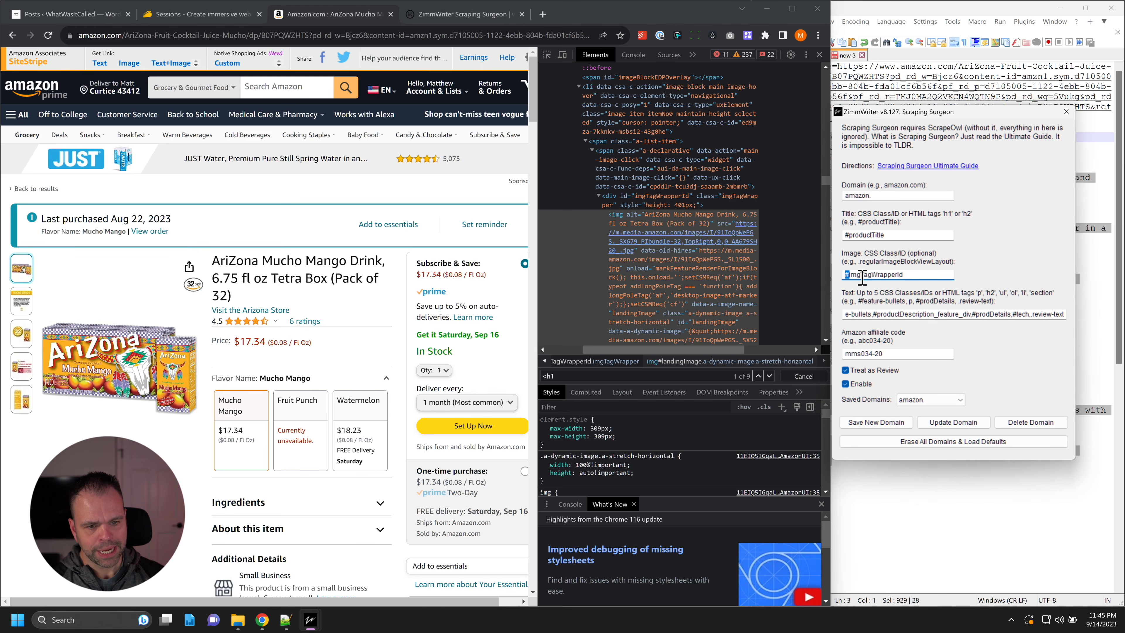
{"action": "left_click", "coordinate": [632, 208]}
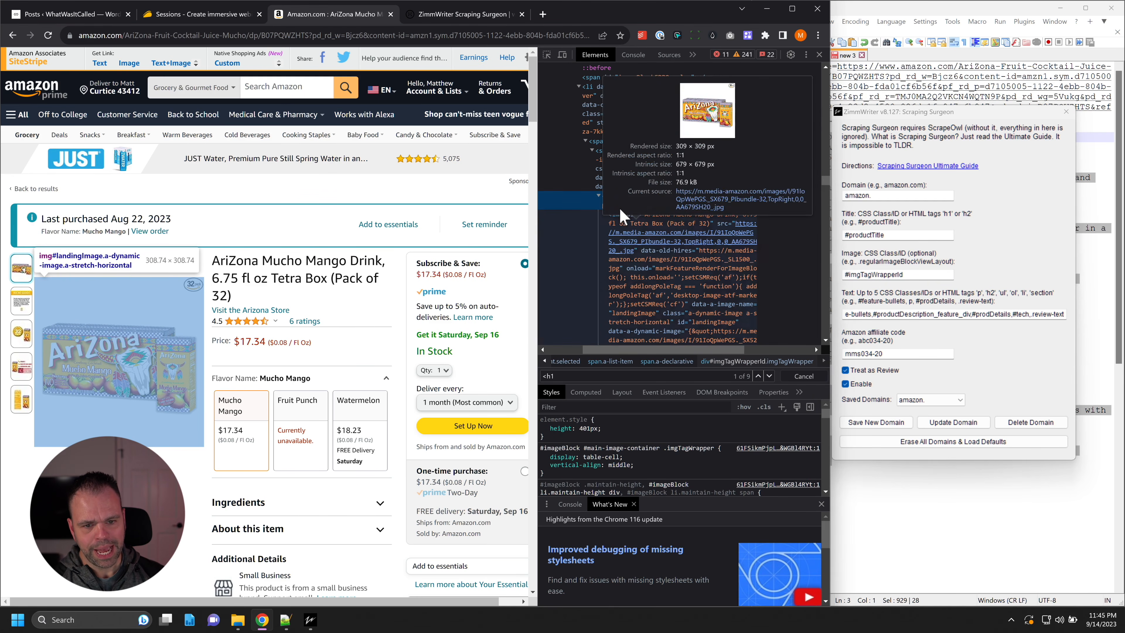
{"action": "left_click", "coordinate": [599, 195]}
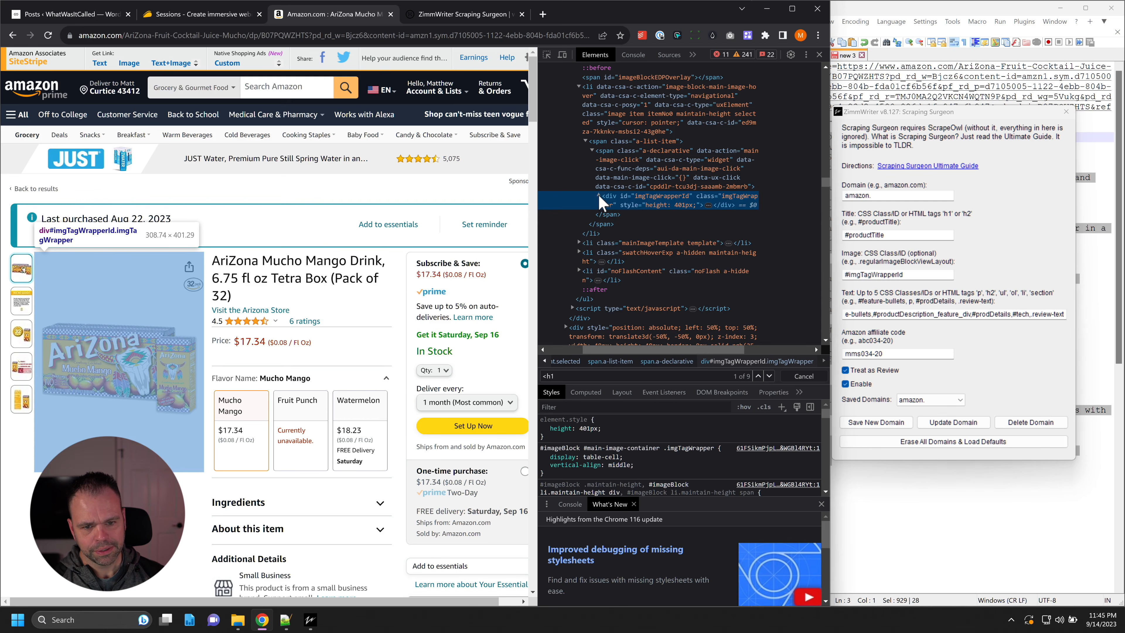
{"action": "left_click", "coordinate": [599, 195]}
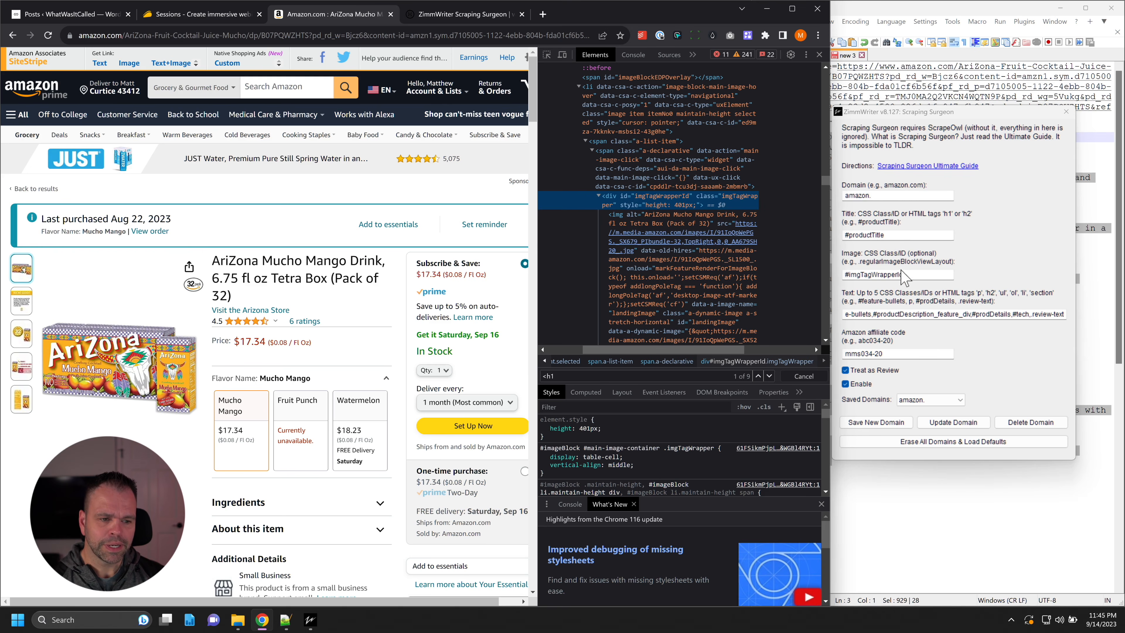
{"action": "left_click_drag", "start_coordinate": [915, 274], "coordinate": [882, 274]}
Step: Highlight the #feature-bullets and #productDescription_feature_div selectors at the start of Scraping Surgeon's text selector list
{"action": "left_click_drag", "start_coordinate": [926, 314], "coordinate": [842, 314]}
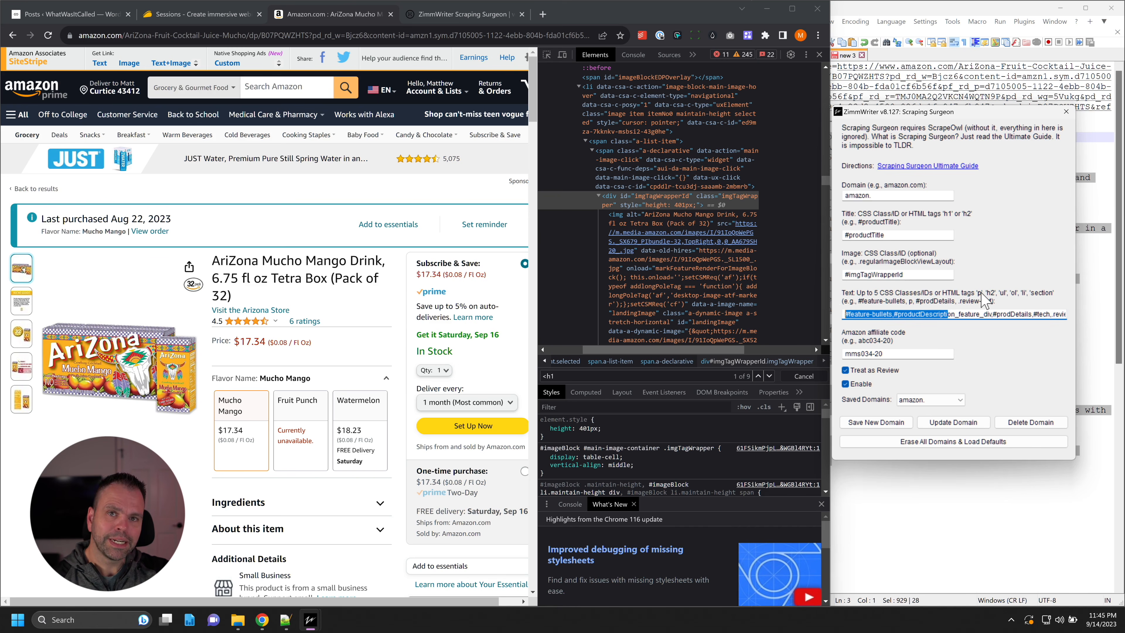
{"action": "left_click", "coordinate": [993, 314]}
{"action": "left_click_drag", "start_coordinate": [926, 314], "coordinate": [839, 315]}
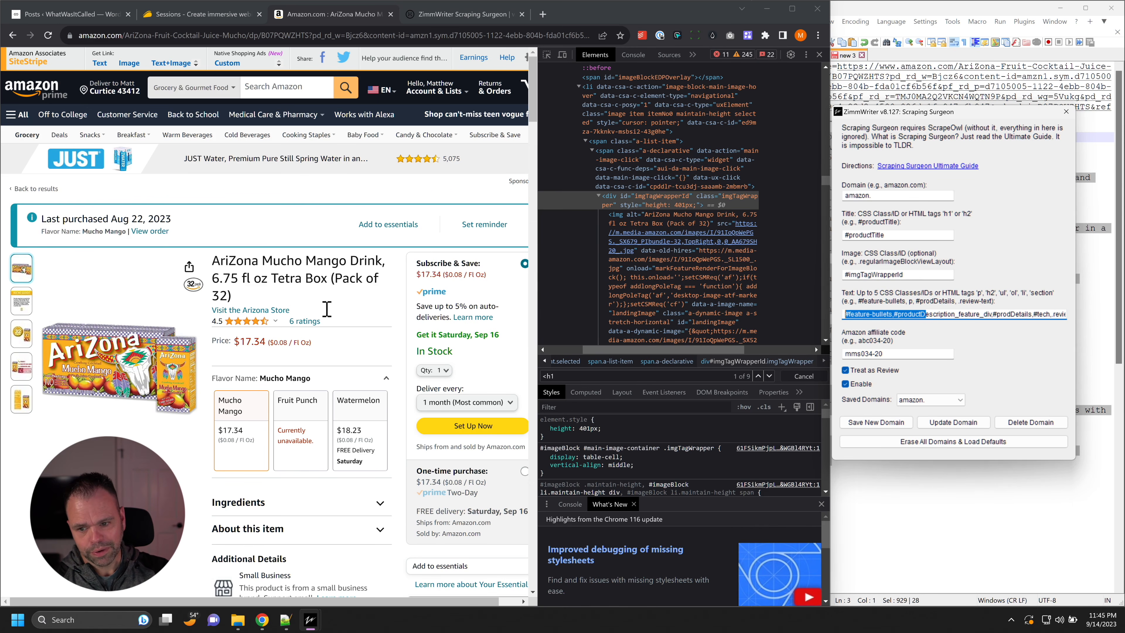
Step: Expand the Ingredients and About this item sections on the Amazon page and review the product description, details and important information
{"action": "scroll", "coordinate": [334, 317], "scroll_direction": "down", "scroll_amount": 5}
{"action": "left_click", "coordinate": [377, 243]}
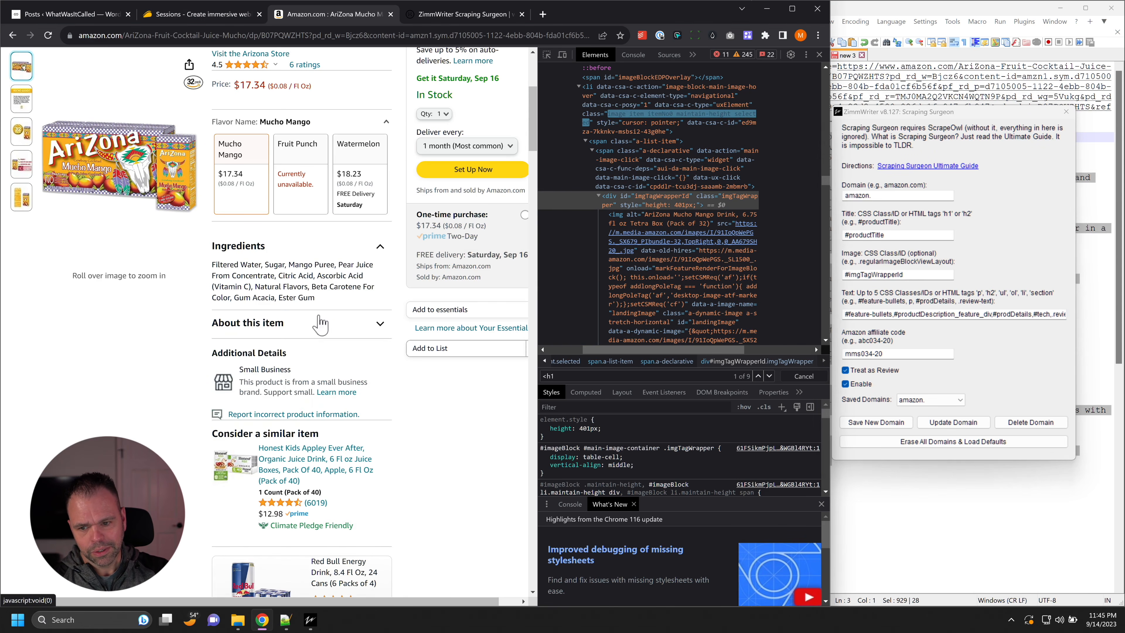
{"action": "left_click", "coordinate": [320, 322]}
{"action": "scroll", "coordinate": [328, 448], "scroll_direction": "down", "scroll_amount": 10}
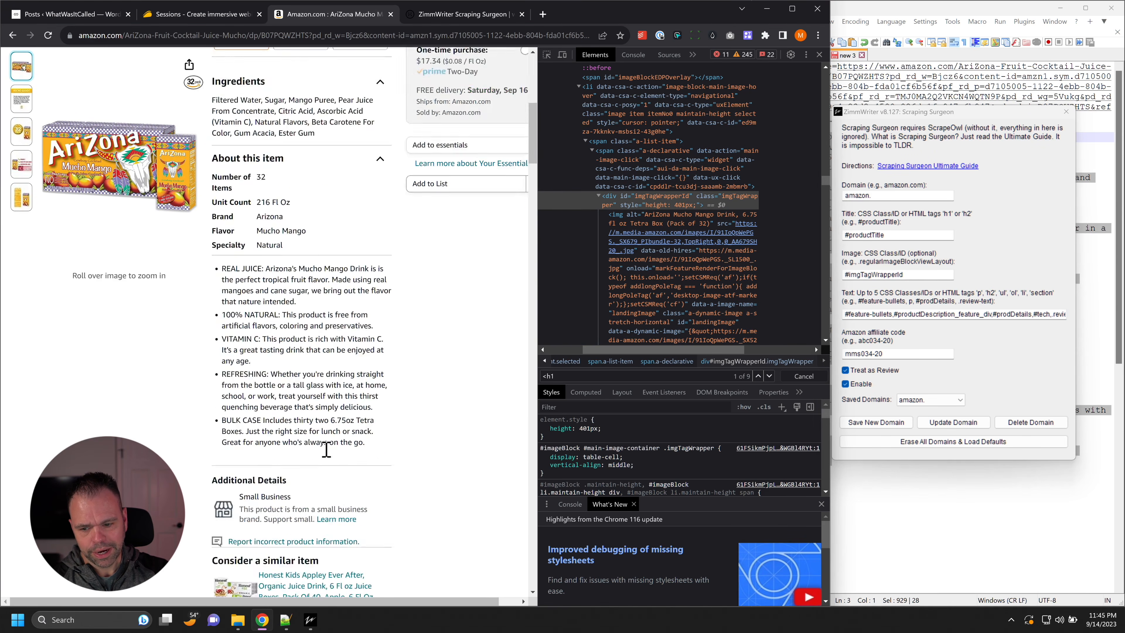
{"action": "scroll", "coordinate": [331, 448], "scroll_direction": "down", "scroll_amount": 6}
{"action": "scroll", "coordinate": [111, 262], "scroll_direction": "up", "scroll_amount": 4}
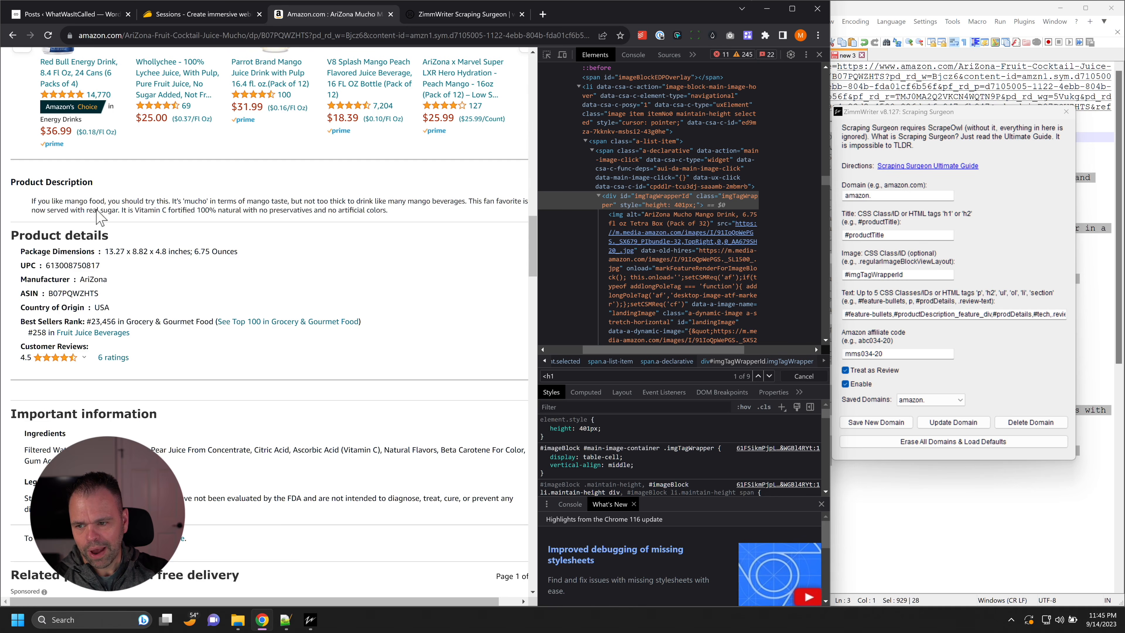
{"action": "scroll", "coordinate": [188, 413], "scroll_direction": "down", "scroll_amount": 3}
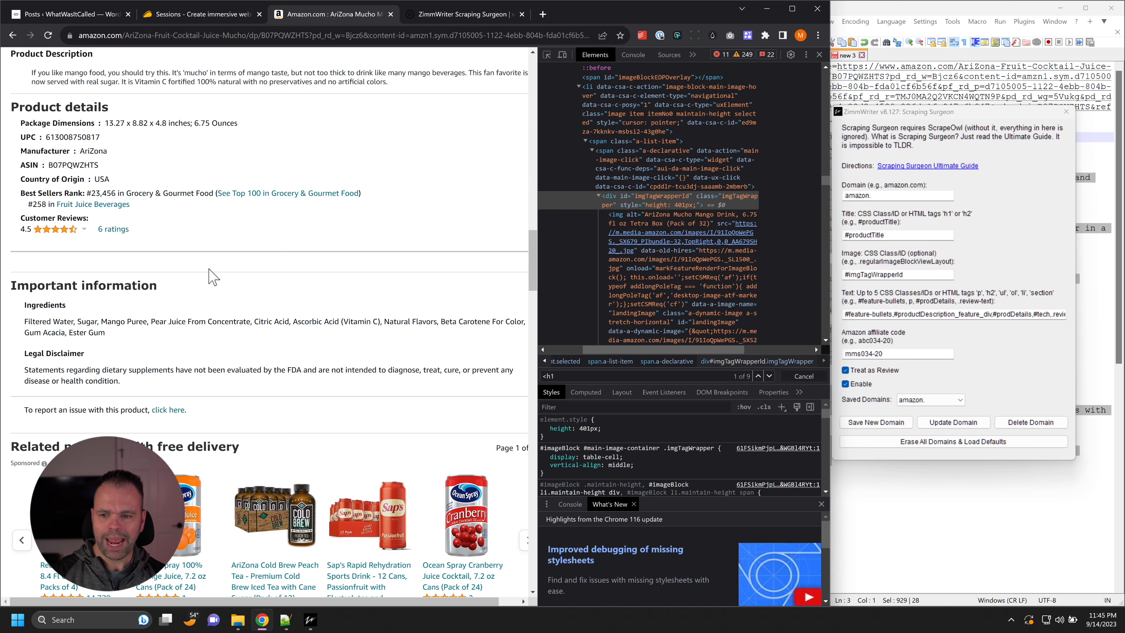
Step: Highlight the remaining text selectors, the full selector list and the Amazon affiliate code in Scraping Surgeon
{"action": "left_click_drag", "start_coordinate": [978, 315], "coordinate": [1086, 316]}
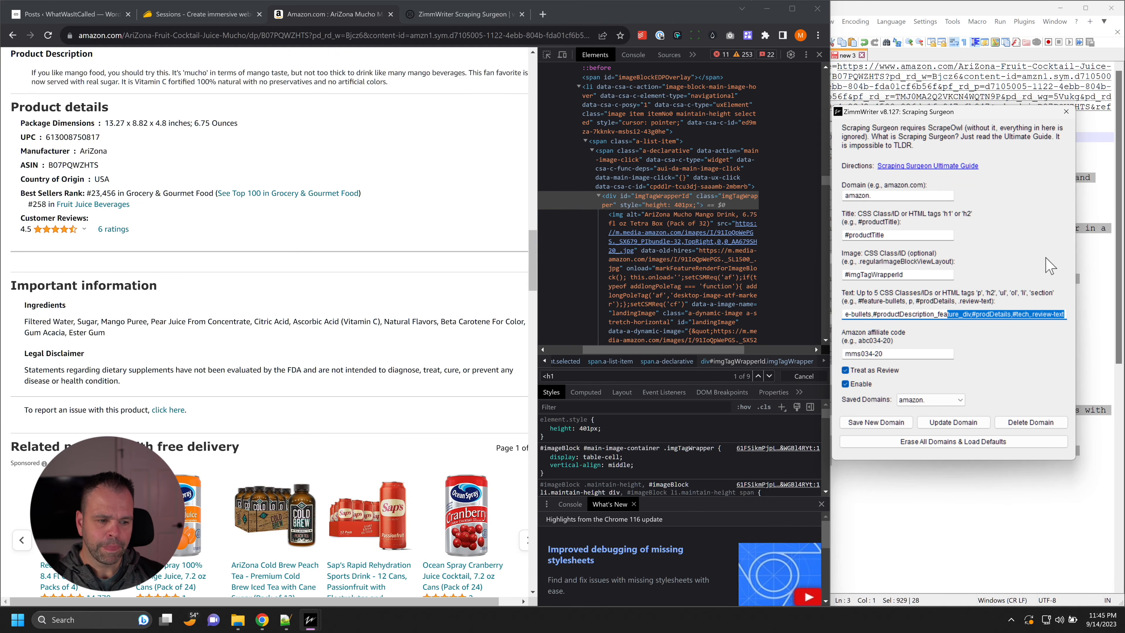
{"action": "left_click", "coordinate": [939, 314]}
{"action": "left_click_drag", "start_coordinate": [886, 314], "coordinate": [817, 296]}
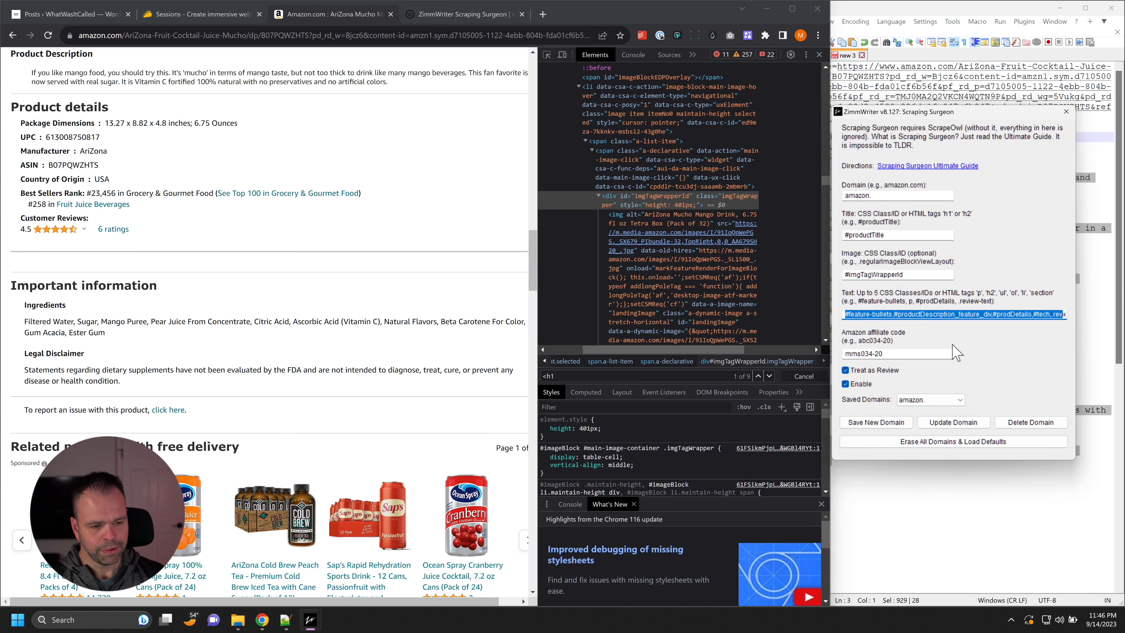
{"action": "left_click_drag", "start_coordinate": [956, 354], "coordinate": [857, 354]}
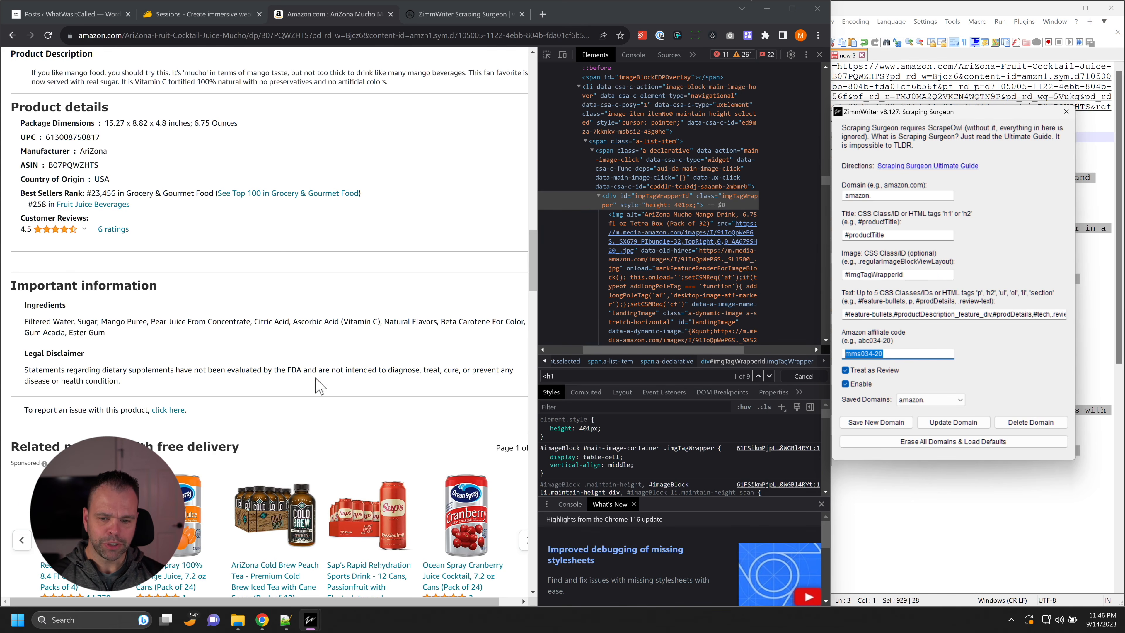
{"action": "scroll", "coordinate": [320, 384], "scroll_direction": "up", "scroll_amount": 15}
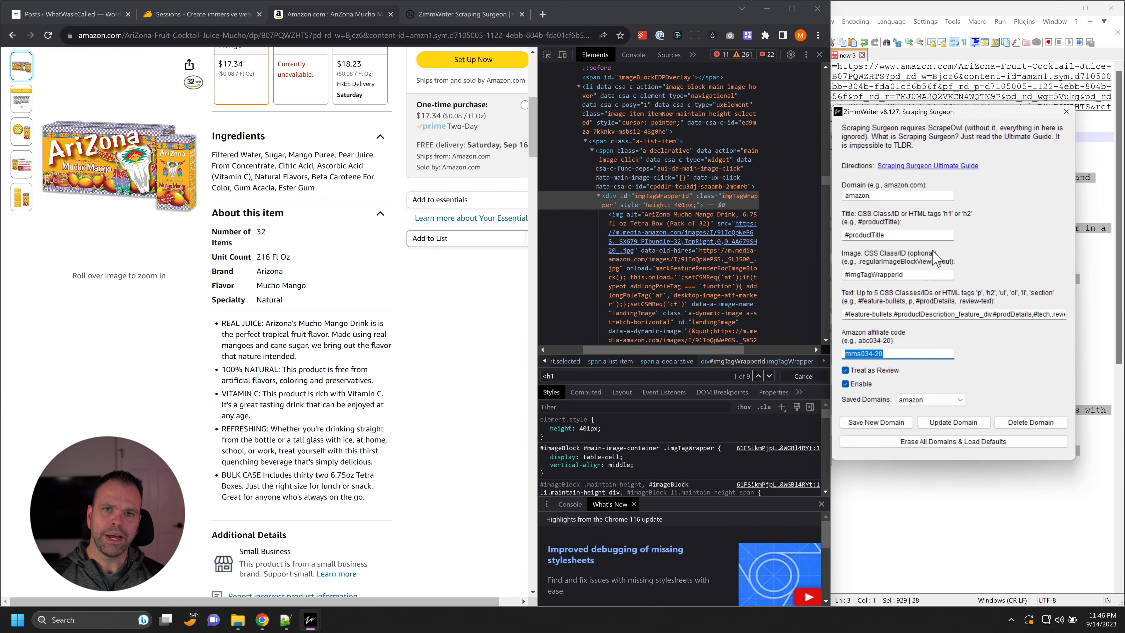
{"action": "left_click", "coordinate": [852, 385]}
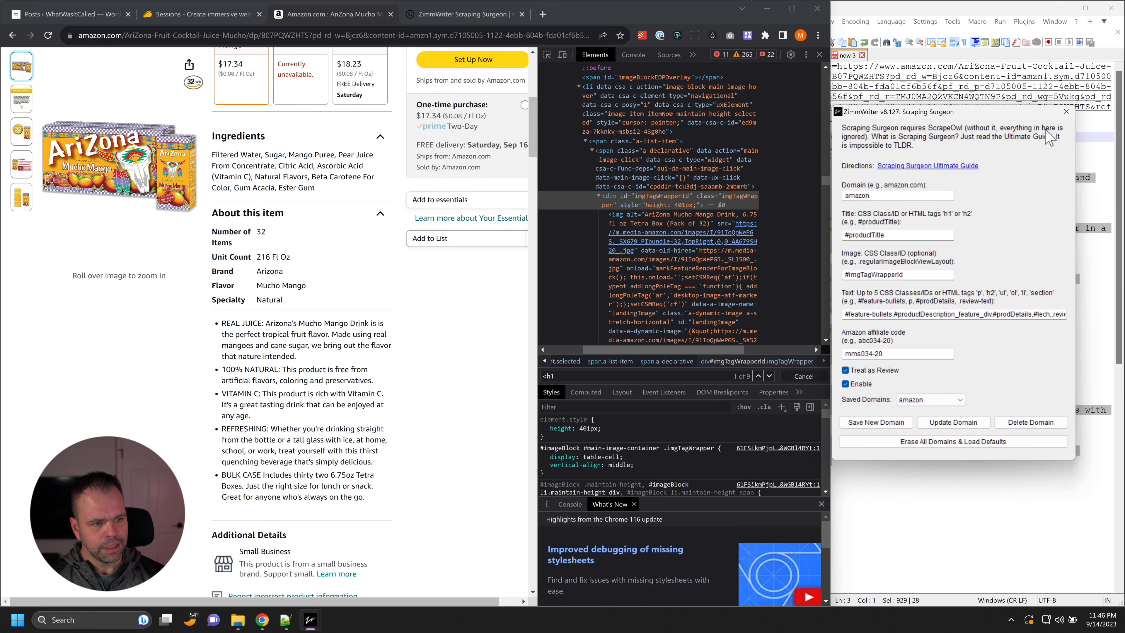
Step: Close Scraping Surgeon and open Penny Arcade in ZimmWriter
{"action": "left_click", "coordinate": [1062, 112]}
{"action": "mouse_move", "coordinate": [310, 620]}
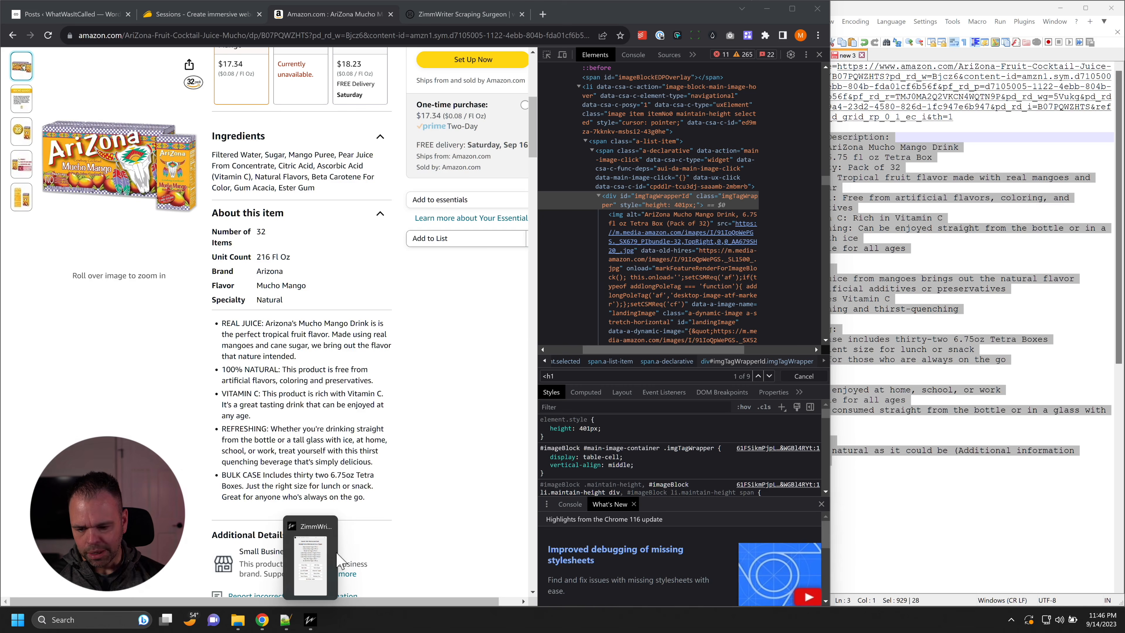
{"action": "left_click", "coordinate": [312, 563]}
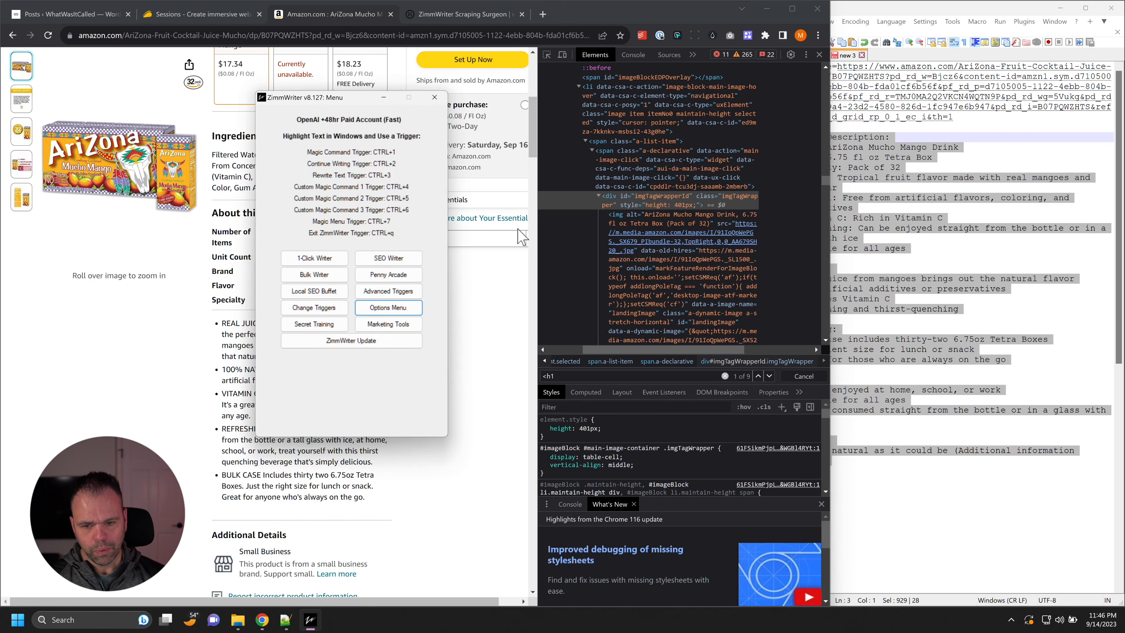
{"action": "left_click", "coordinate": [403, 277]}
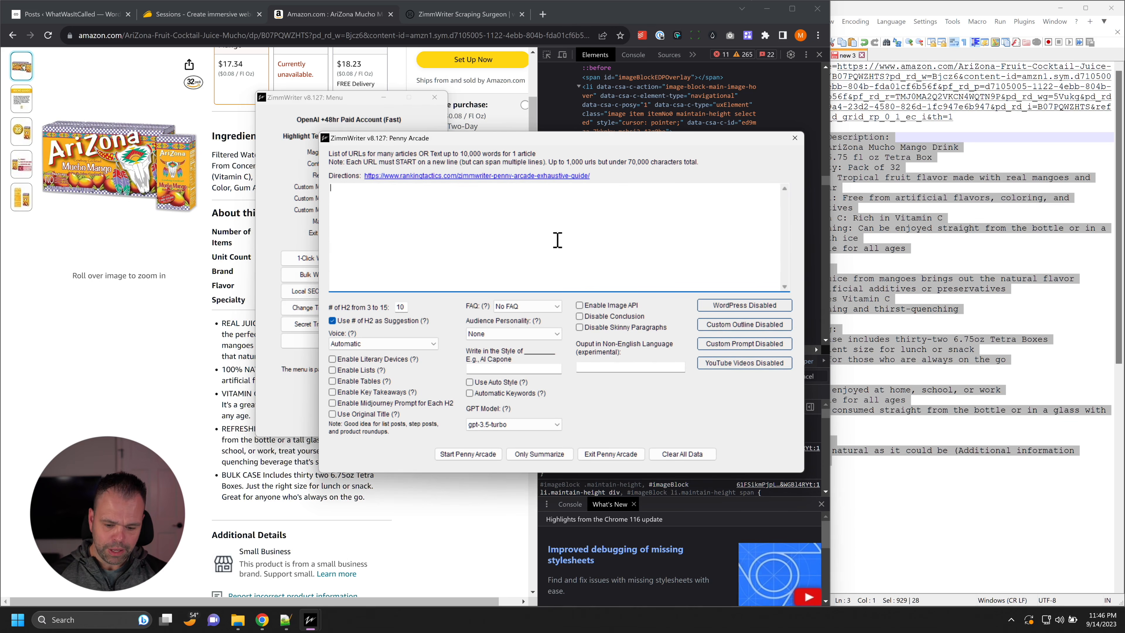
Step: Copy the Amazon product page's URL and paste it into Penny Arcade's URL list
{"action": "left_click", "coordinate": [520, 34]}
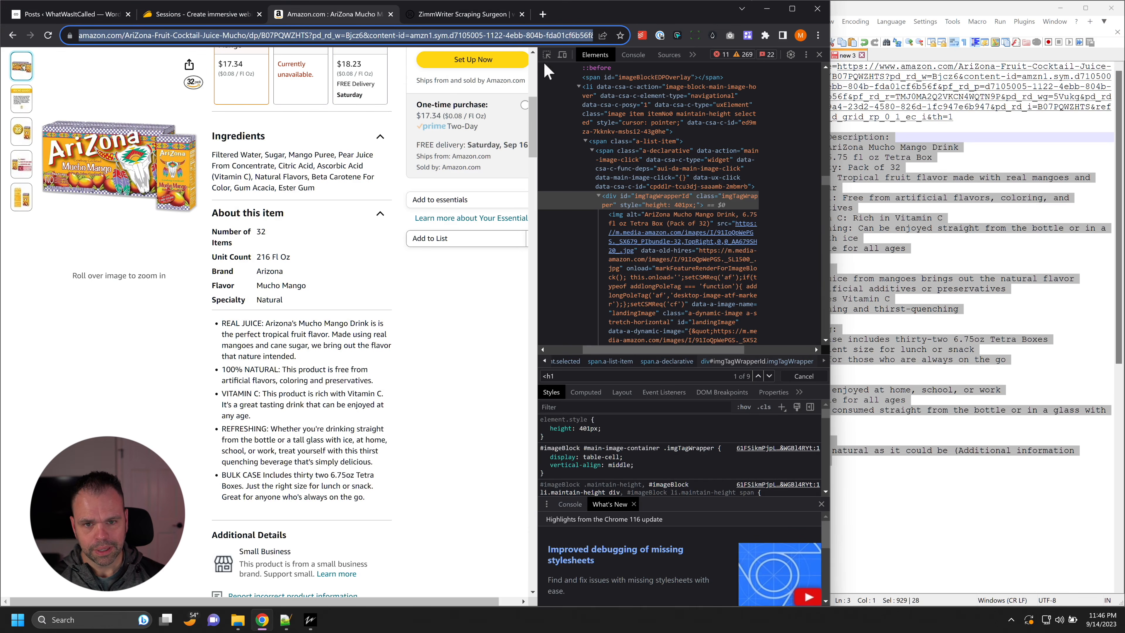
{"action": "key", "text": "super+Tab"}
{"action": "key", "text": "Escape"}
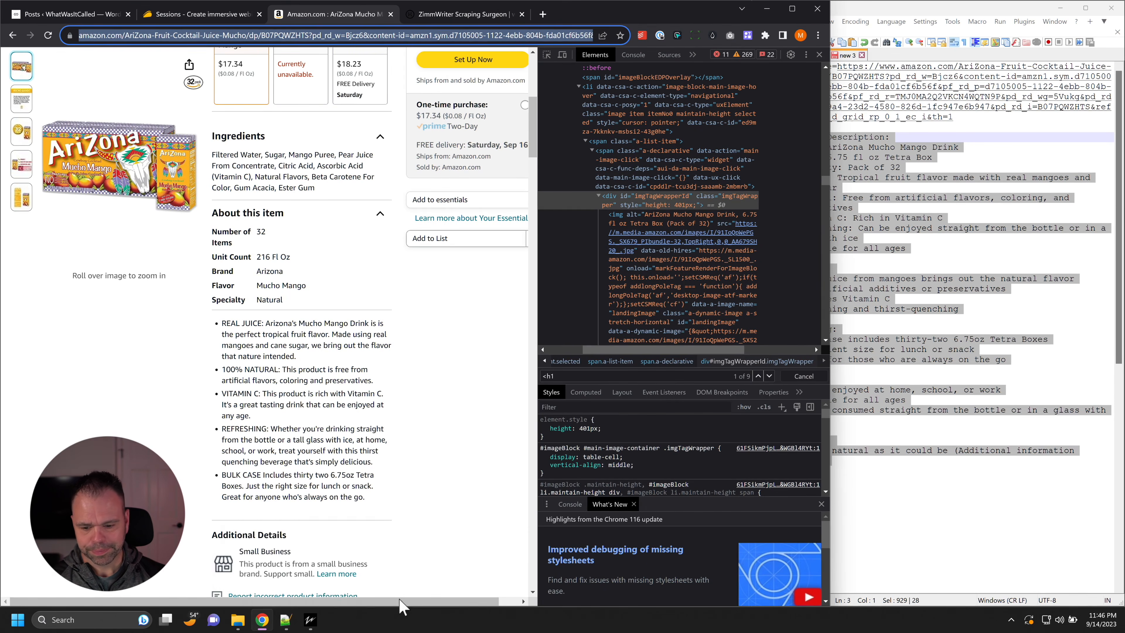
{"action": "left_click", "coordinate": [361, 554]}
{"action": "key", "text": "ctrl+v"}
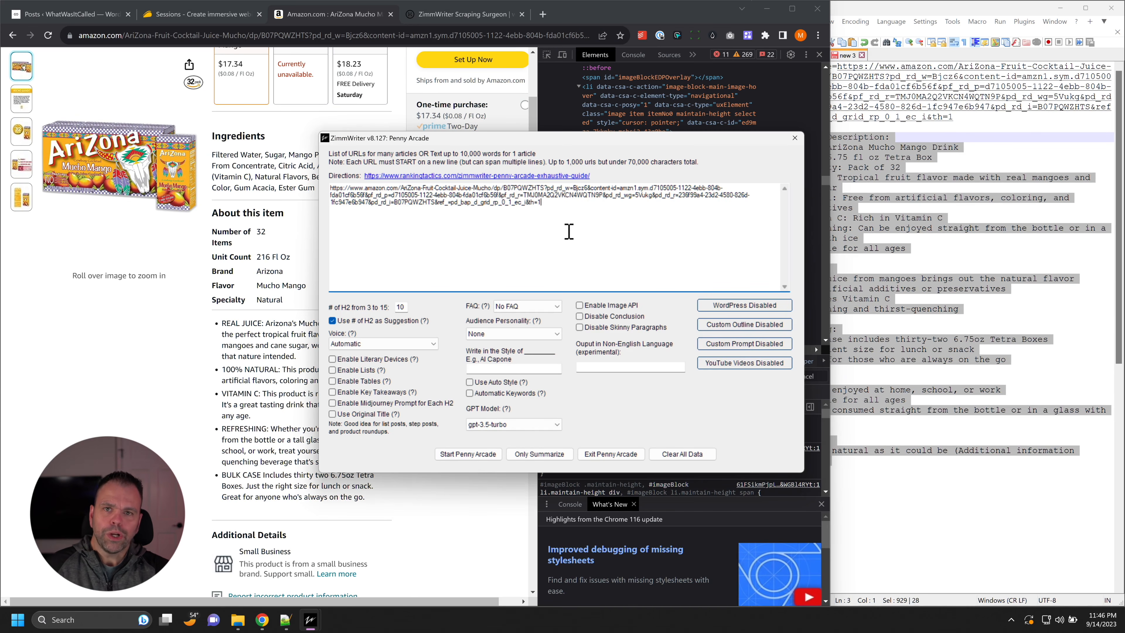
Step: Move the Penny Arcade window clear of the product title and image, then close Penny Arcade
{"action": "scroll", "coordinate": [2, 377], "scroll_direction": "up", "scroll_amount": 5}
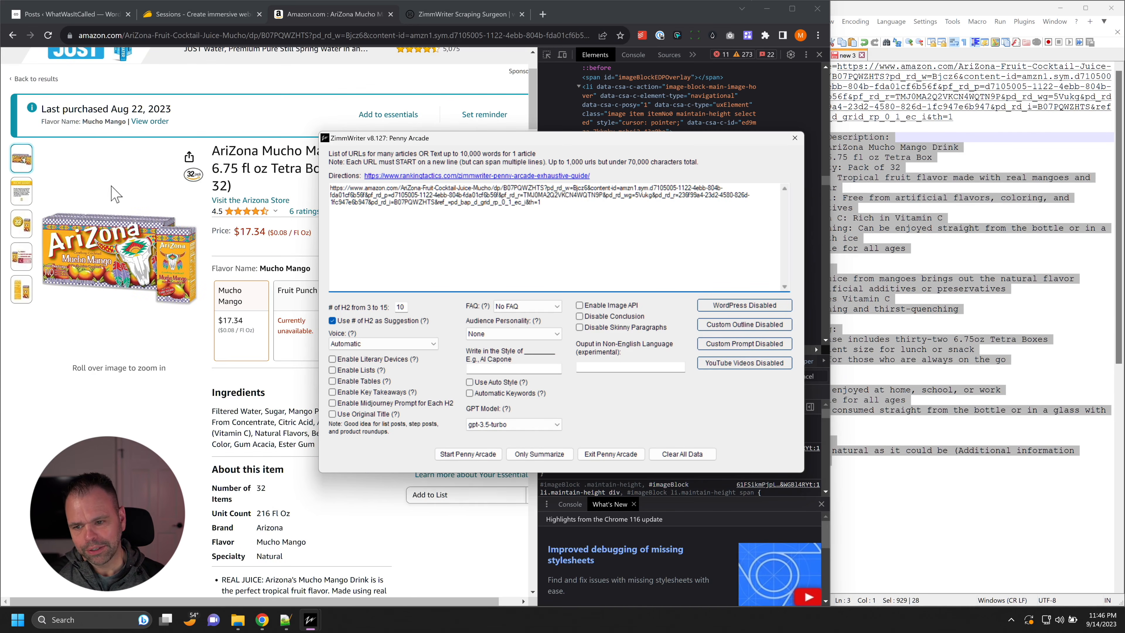
{"action": "left_click_drag", "start_coordinate": [359, 143], "coordinate": [536, 149]}
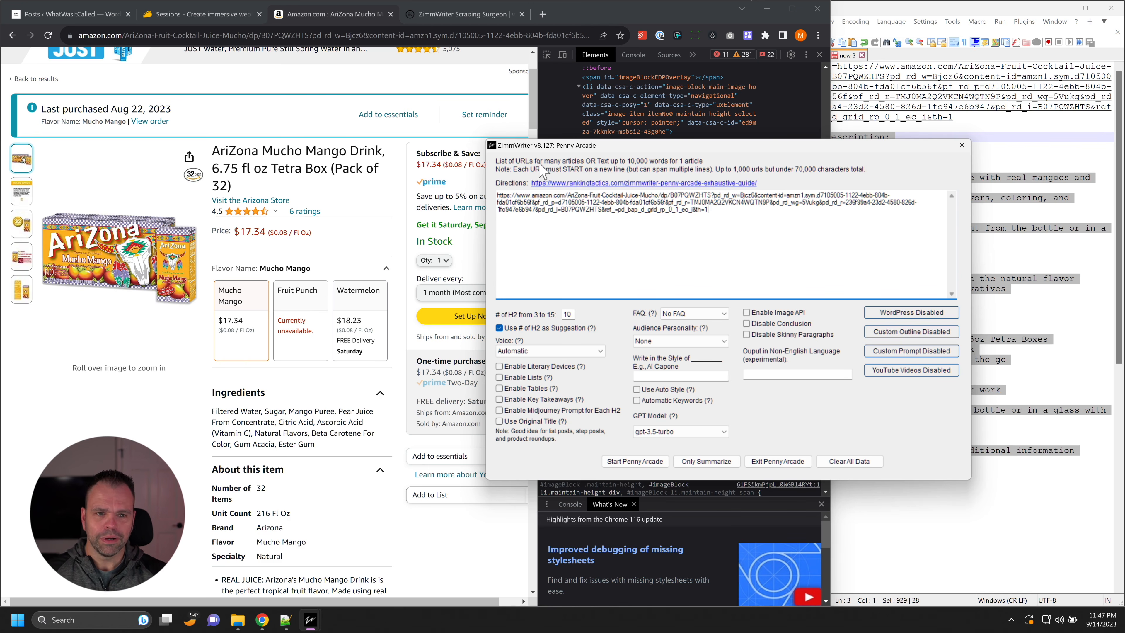
{"action": "left_click_drag", "start_coordinate": [743, 146], "coordinate": [659, 147]}
{"action": "left_click", "coordinate": [877, 147]}
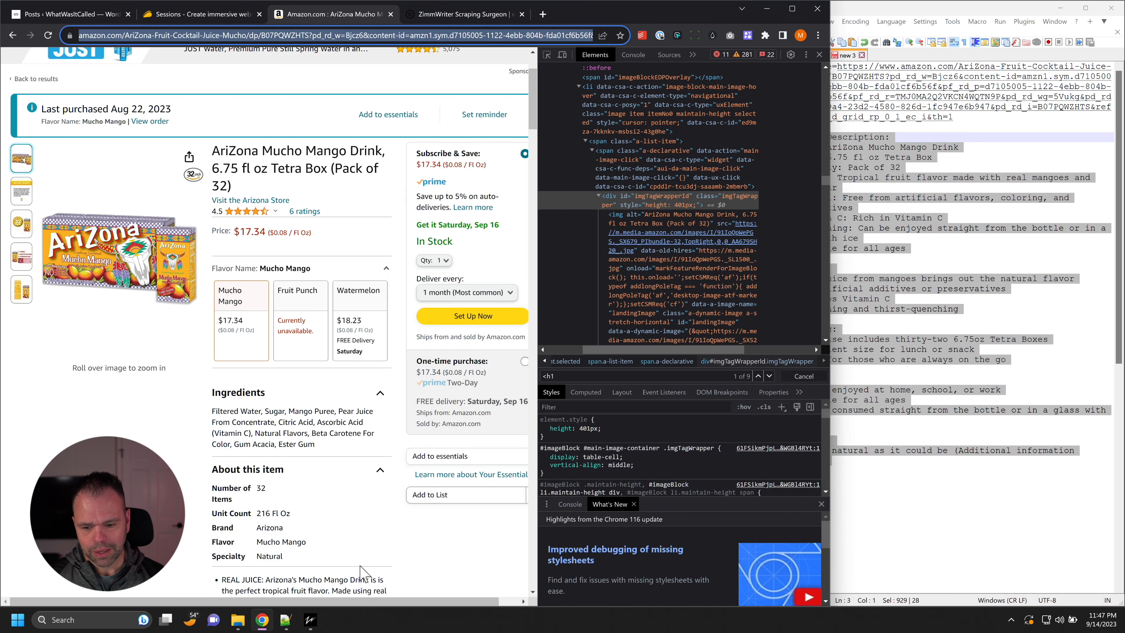
Step: Reopen Scraping Surgeon through ZimmWriter's options, load the saved amazon. domain, and place the window beside the product page
{"action": "left_click", "coordinate": [311, 620]}
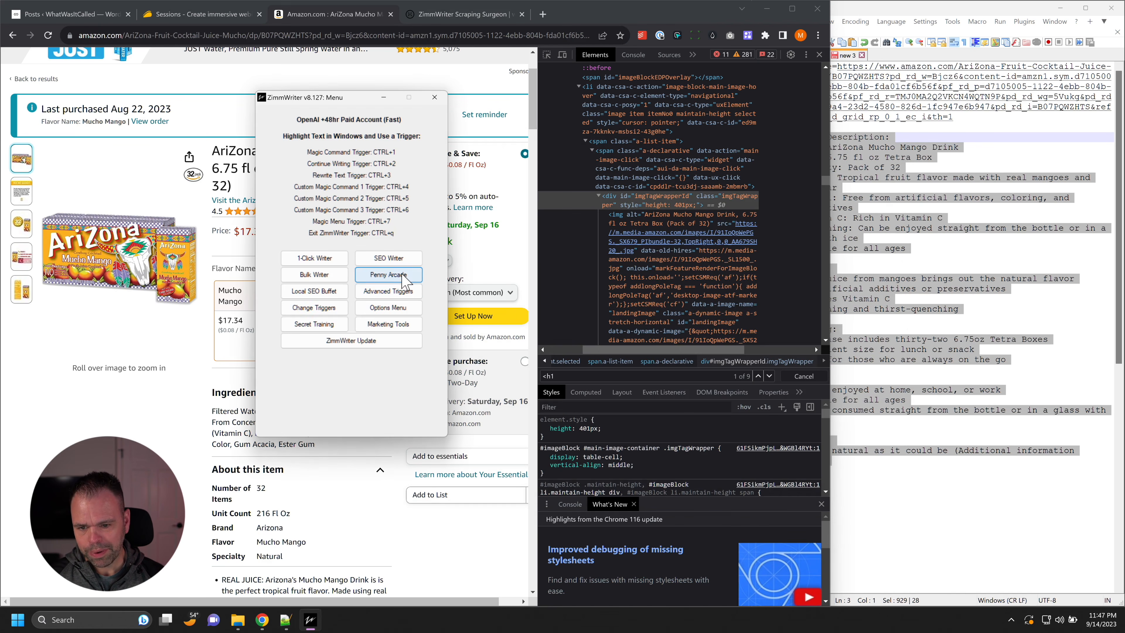
{"action": "left_click", "coordinate": [388, 274]}
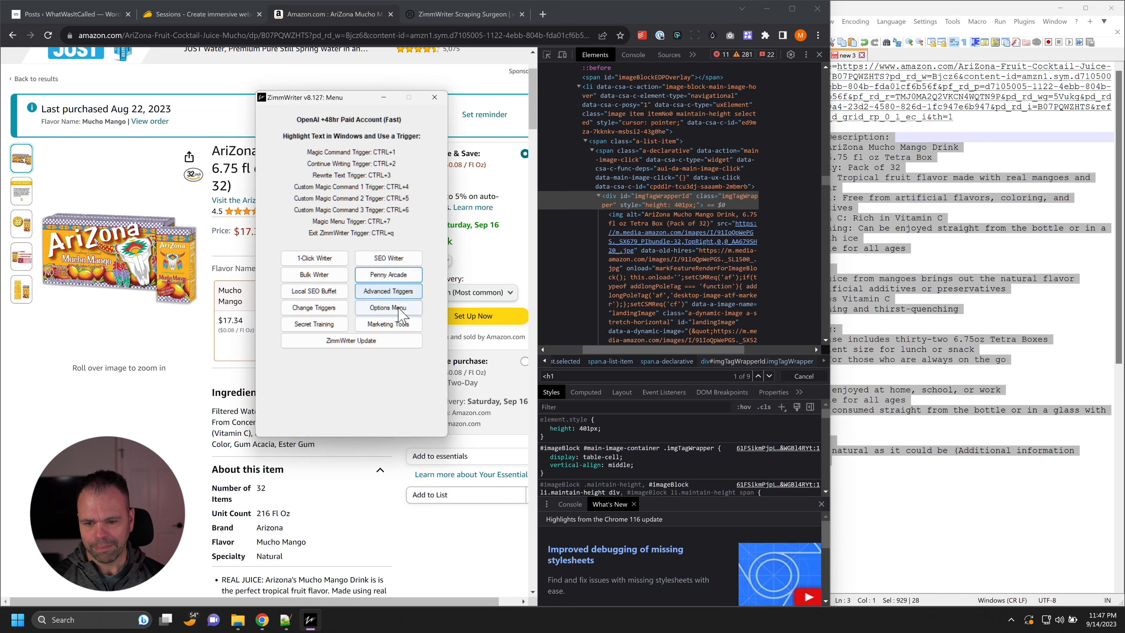
{"action": "left_click", "coordinate": [400, 310]}
{"action": "left_click", "coordinate": [685, 205]}
{"action": "left_click_drag", "start_coordinate": [608, 130], "coordinate": [1004, 105]}
{"action": "left_click", "coordinate": [944, 392]}
{"action": "left_click", "coordinate": [937, 413]}
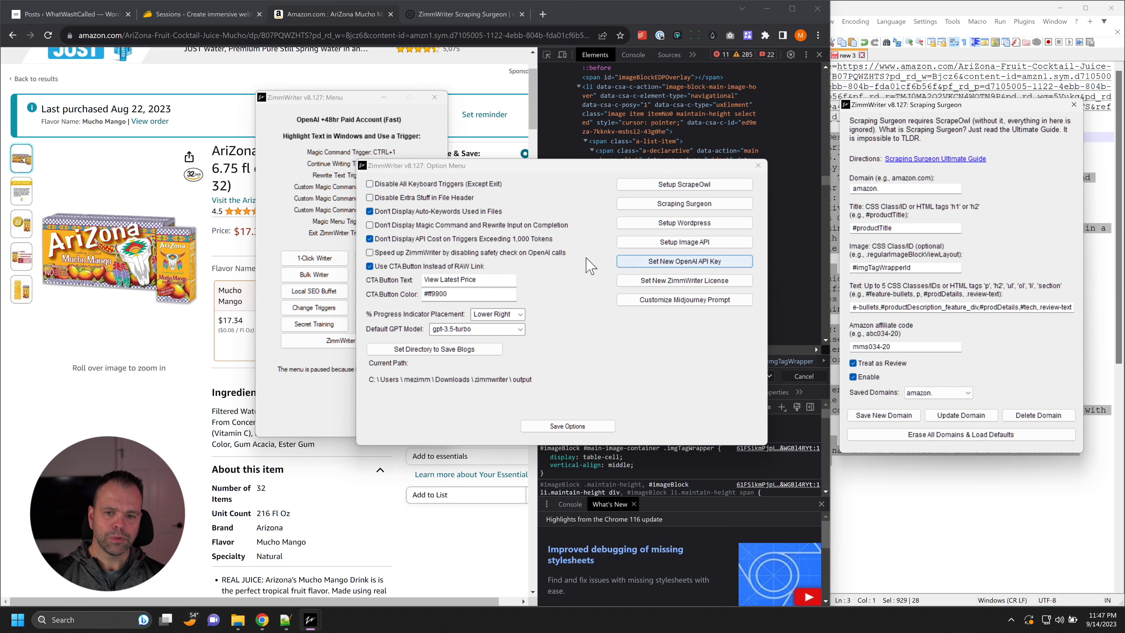
{"action": "left_click_drag", "start_coordinate": [525, 168], "coordinate": [490, 135]}
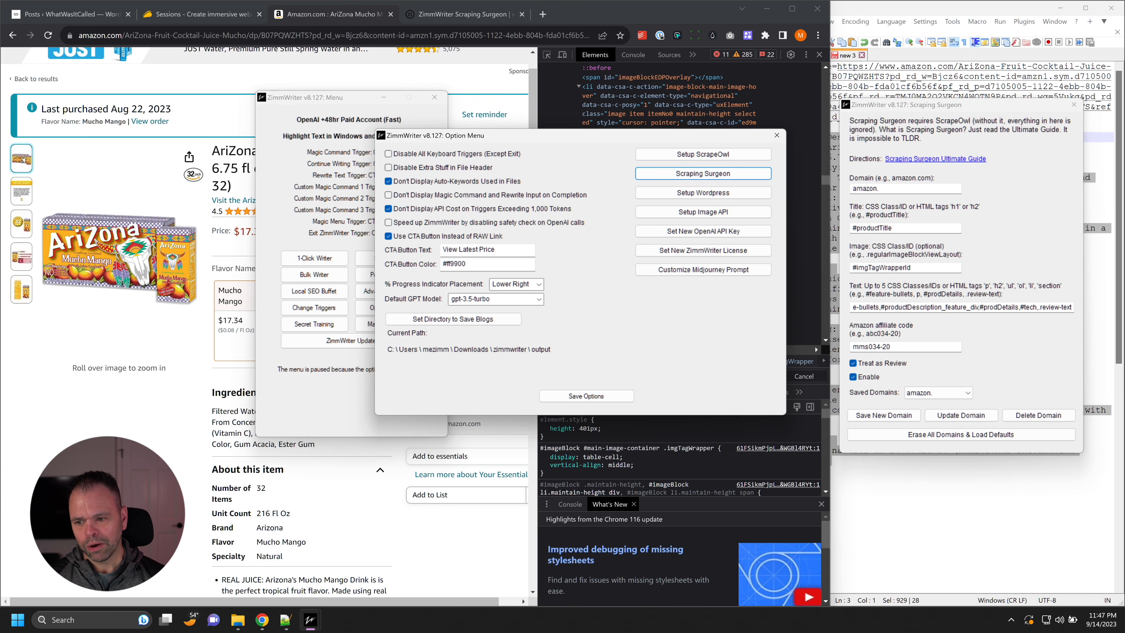
{"action": "left_click", "coordinate": [207, 339]}
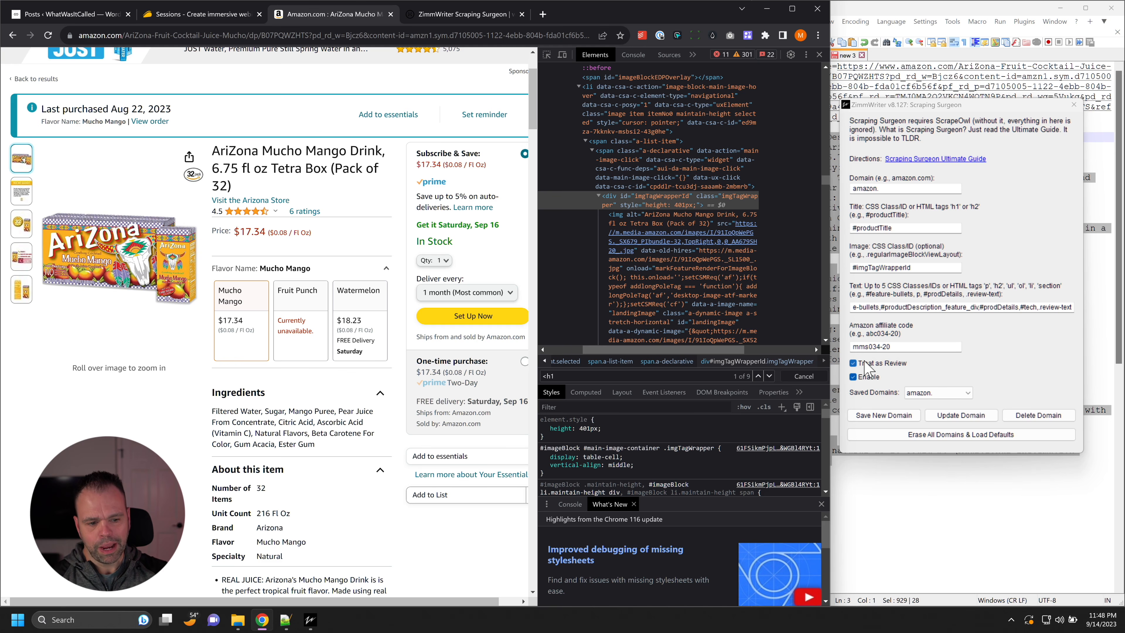
Step: Set the saved domain to None in Scraping Surgeon to clear all its fields
{"action": "left_click", "coordinate": [940, 393]}
{"action": "left_click", "coordinate": [950, 392]}
{"action": "left_click", "coordinate": [919, 393]}
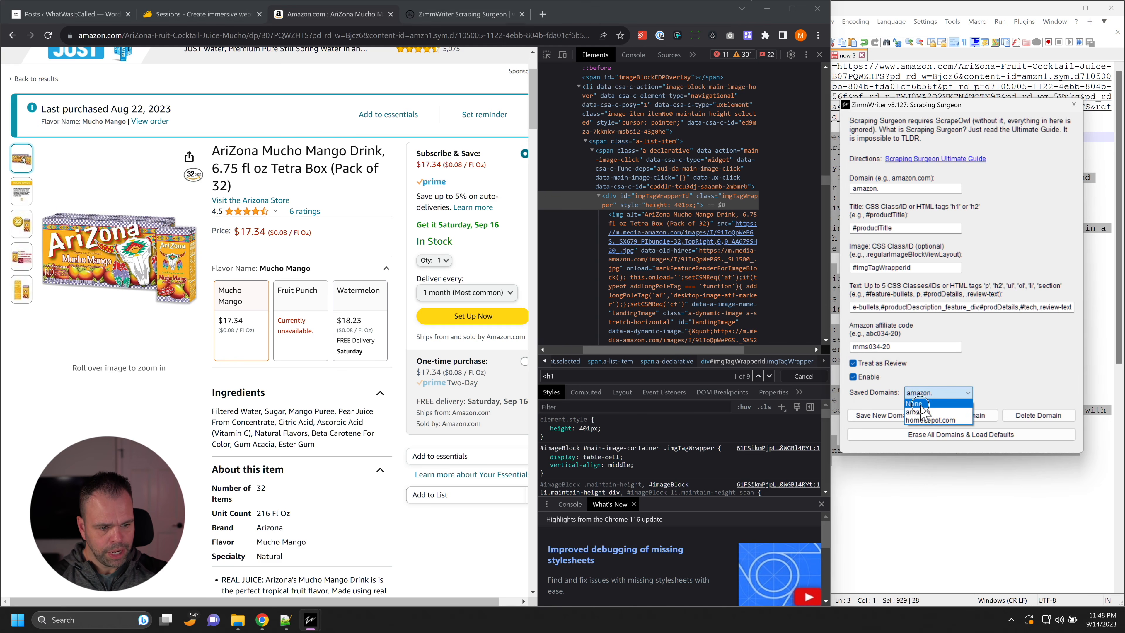
{"action": "left_click", "coordinate": [919, 403]}
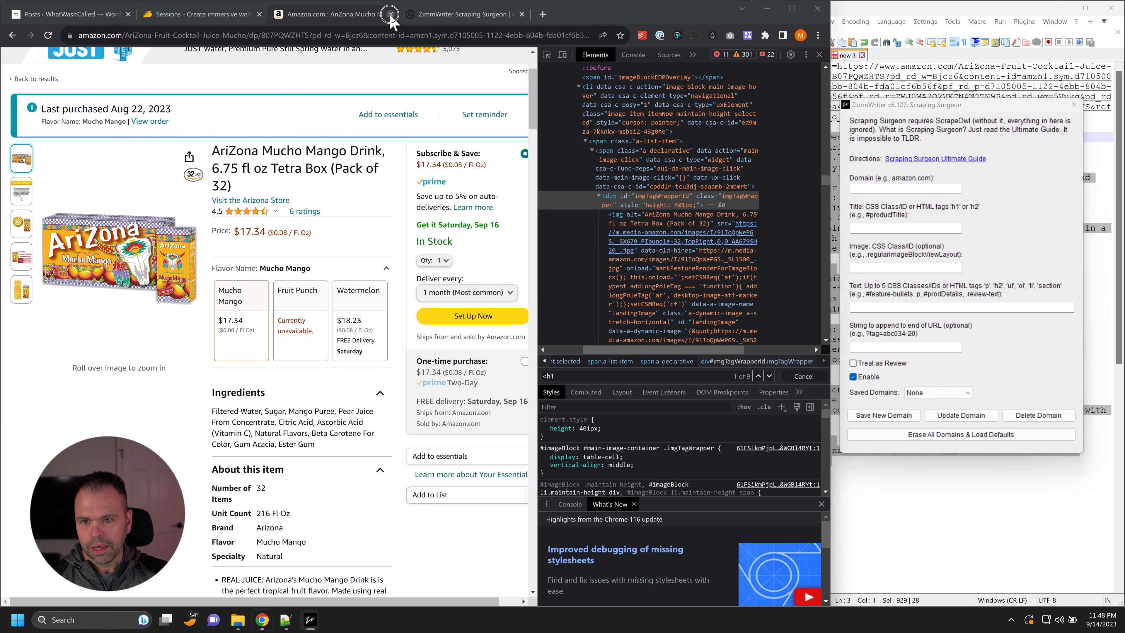
Step: Close the Amazon product and Scraping Surgeon guide pages, and open the developer tools on AppSumo's Sessions page
{"action": "left_click", "coordinate": [390, 14]}
{"action": "left_click", "coordinate": [390, 13]}
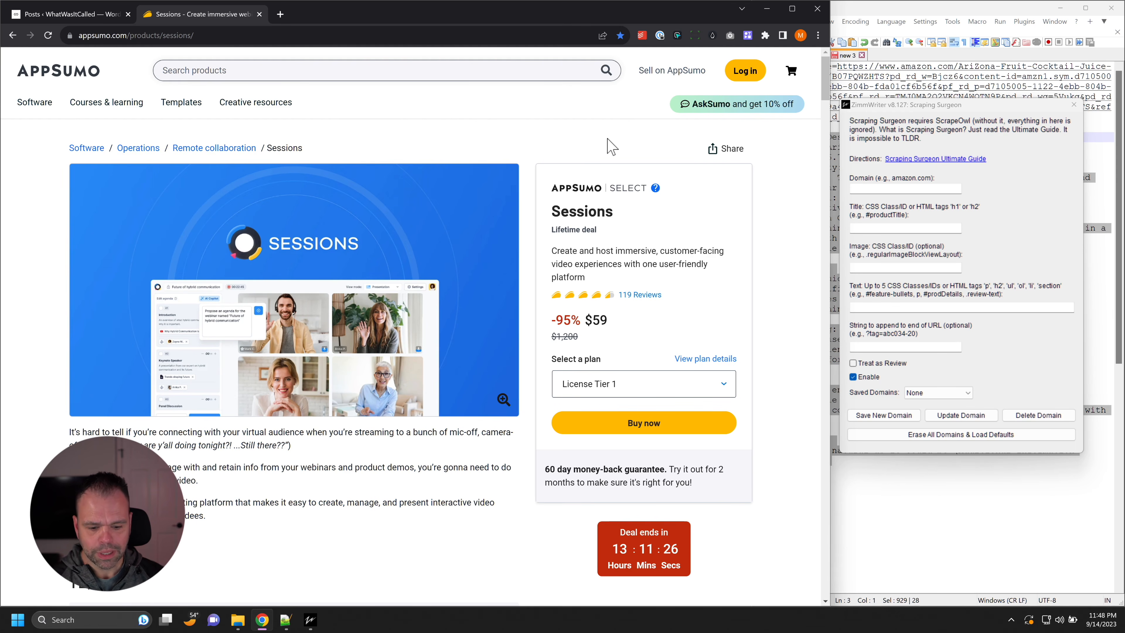
{"action": "key", "text": "F12"}
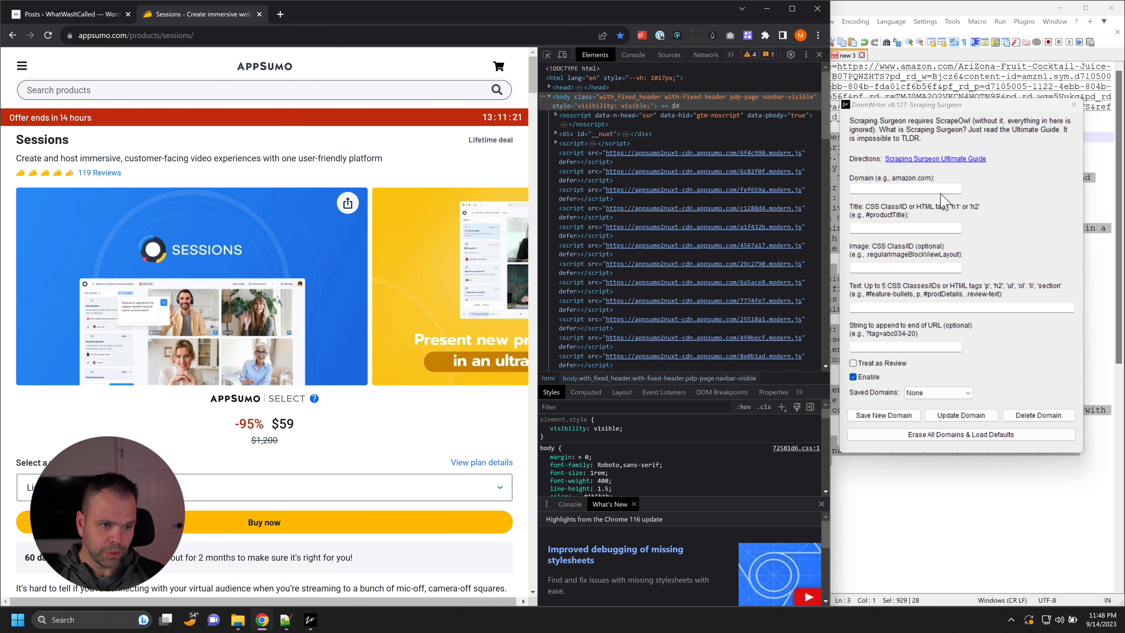
Step: Shift the Scraping Surgeon window slightly and enter appsumo.com as its domain
{"action": "left_click", "coordinate": [1024, 218]}
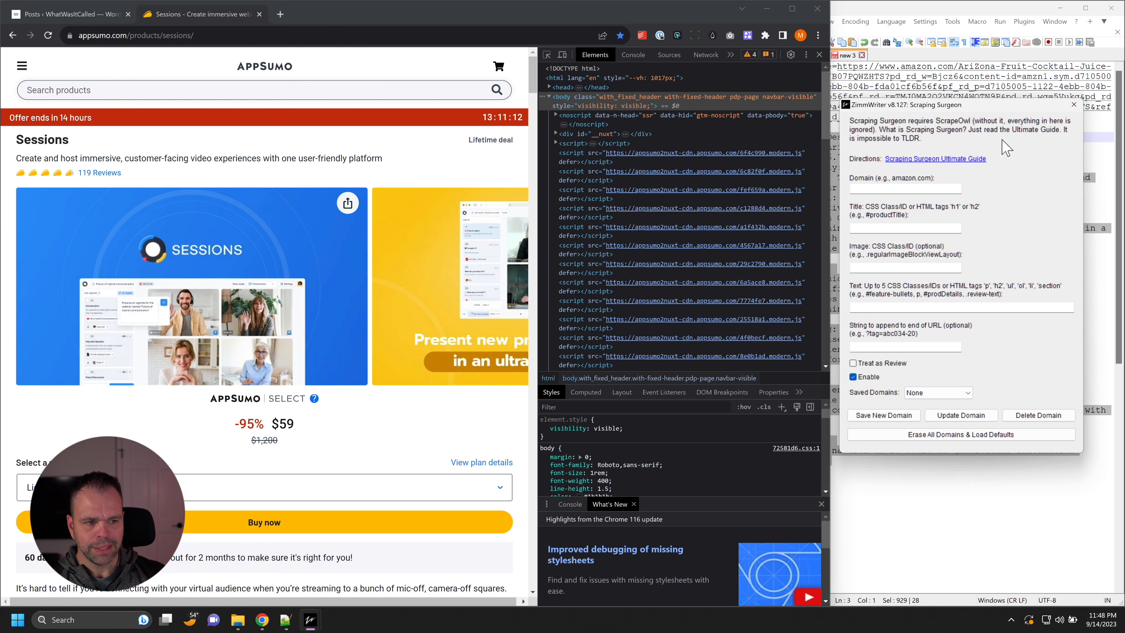
{"action": "left_click_drag", "start_coordinate": [992, 107], "coordinate": [983, 104]}
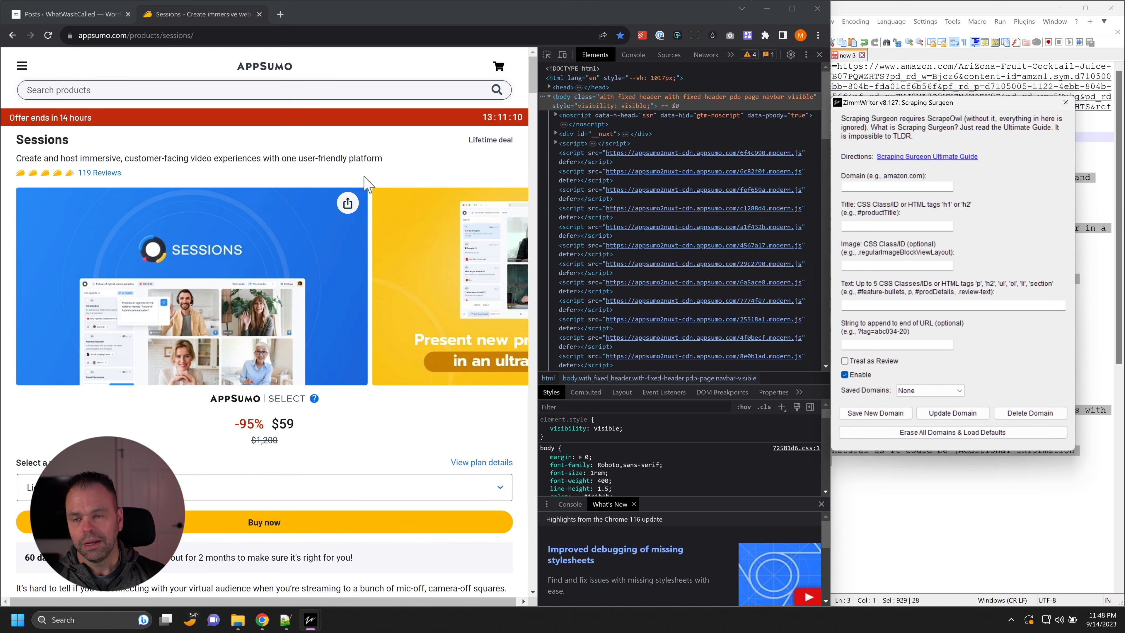
{"action": "left_click", "coordinate": [937, 184]}
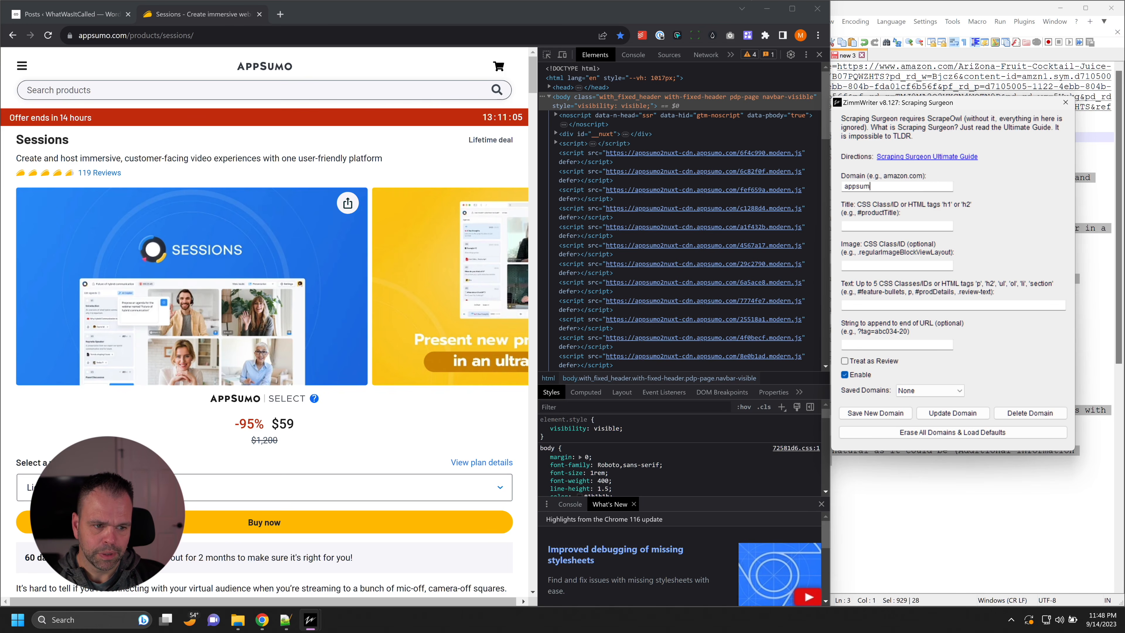
{"action": "key", "text": "Tab"}
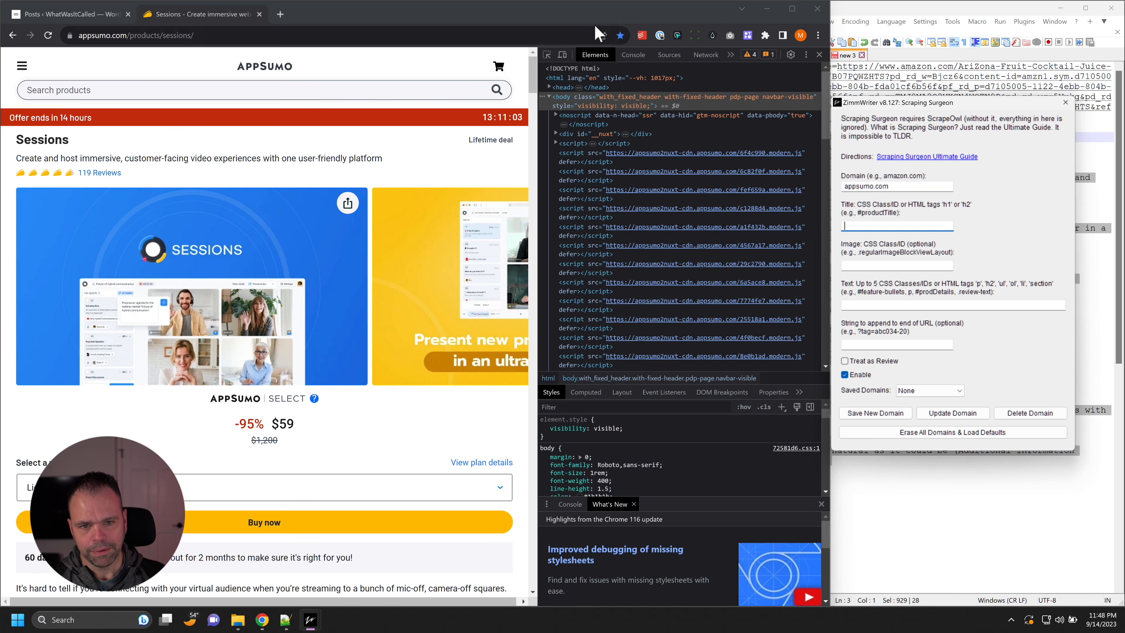
Step: Inspect the Sessions product title's HTML element in the developer tools
{"action": "left_click", "coordinate": [547, 55]}
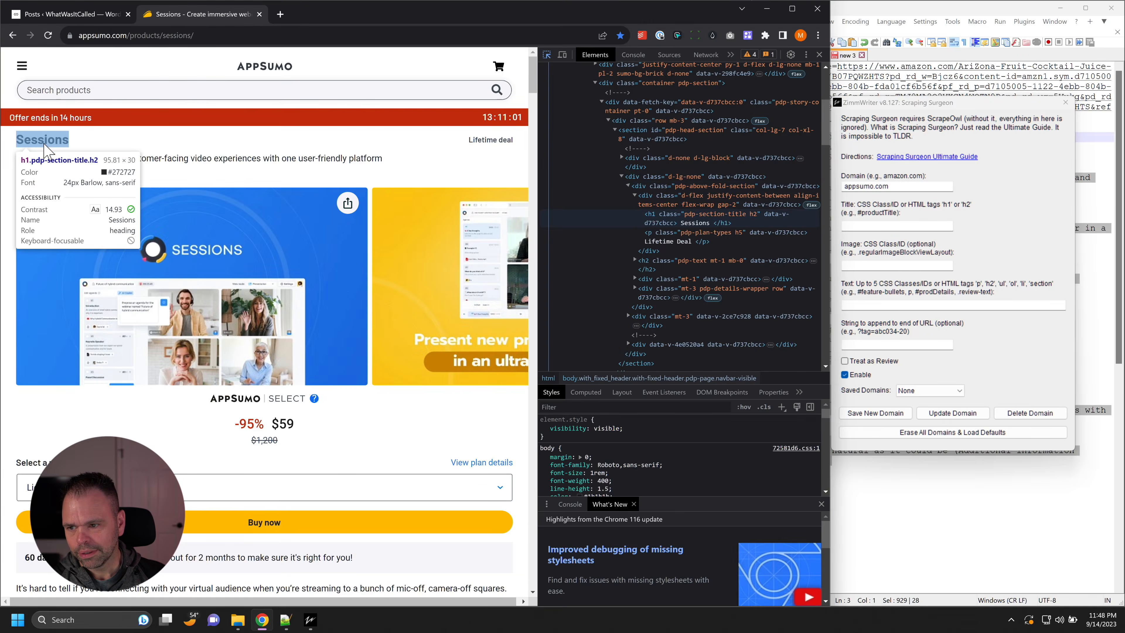
{"action": "left_click", "coordinate": [43, 143]}
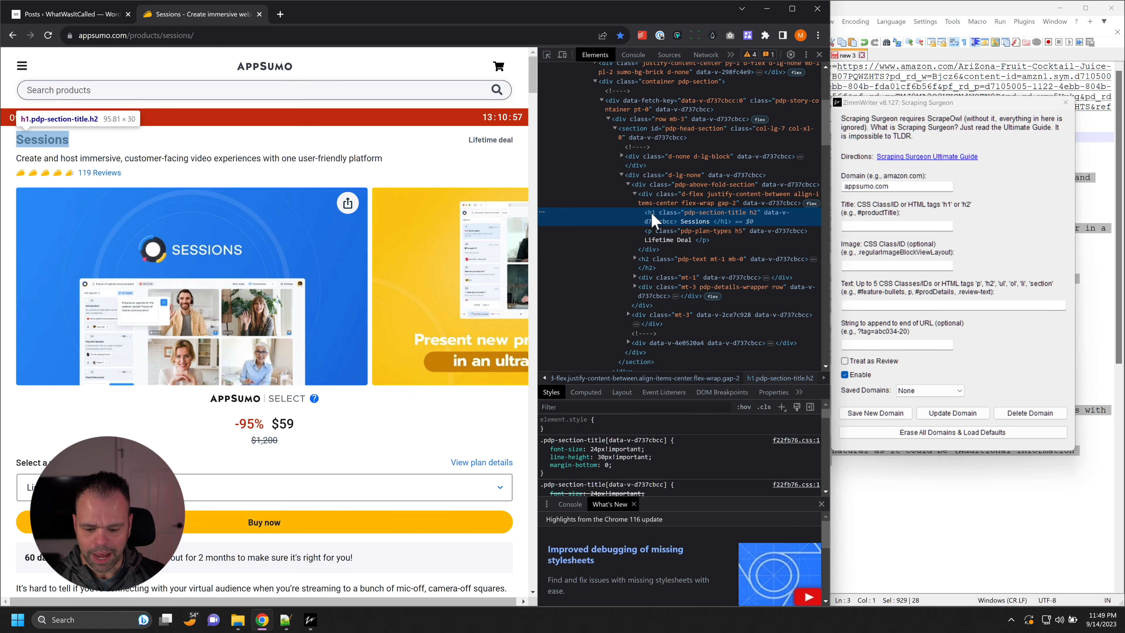
Step: Search the Sessions page's HTML for "<h1", step through the matches, and return to the first one
{"action": "key", "text": "ctrl+f"}
{"action": "type", "text": "<h1"}
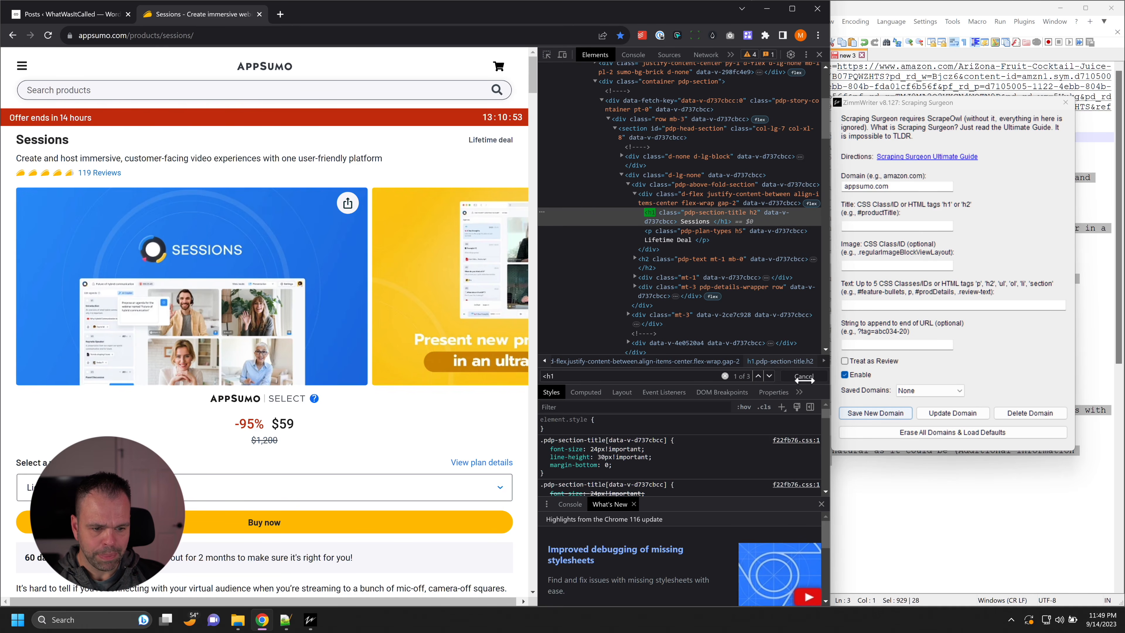
{"action": "left_click", "coordinate": [770, 377]}
{"action": "scroll", "coordinate": [723, 354], "scroll_direction": "down", "scroll_amount": 3}
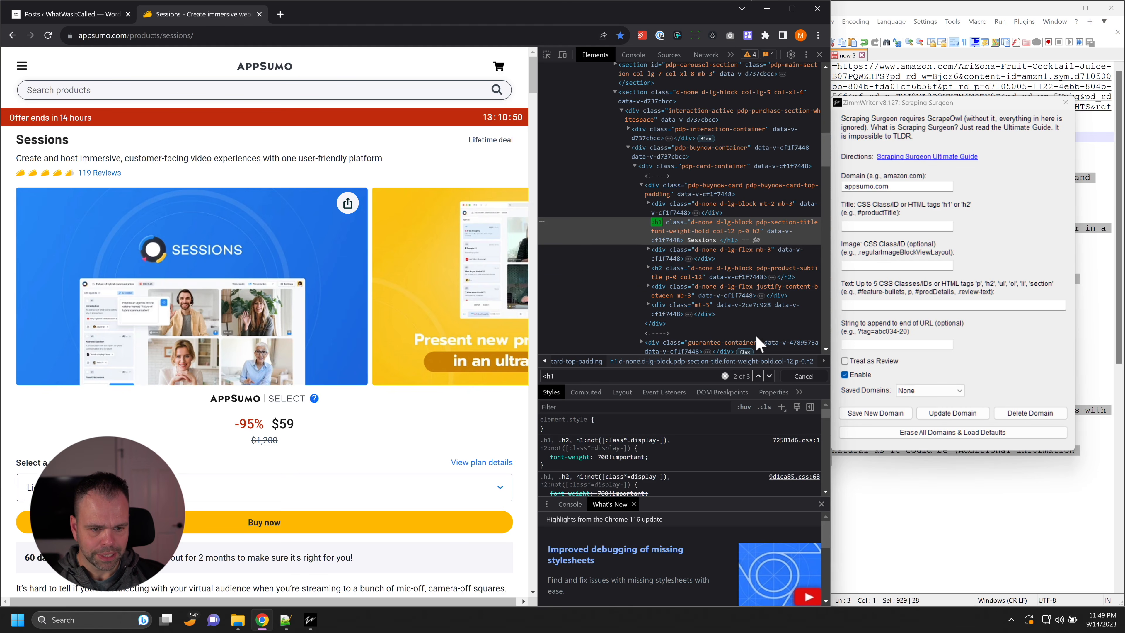
{"action": "left_click", "coordinate": [770, 376]}
{"action": "scroll", "coordinate": [747, 330], "scroll_direction": "down", "scroll_amount": 3}
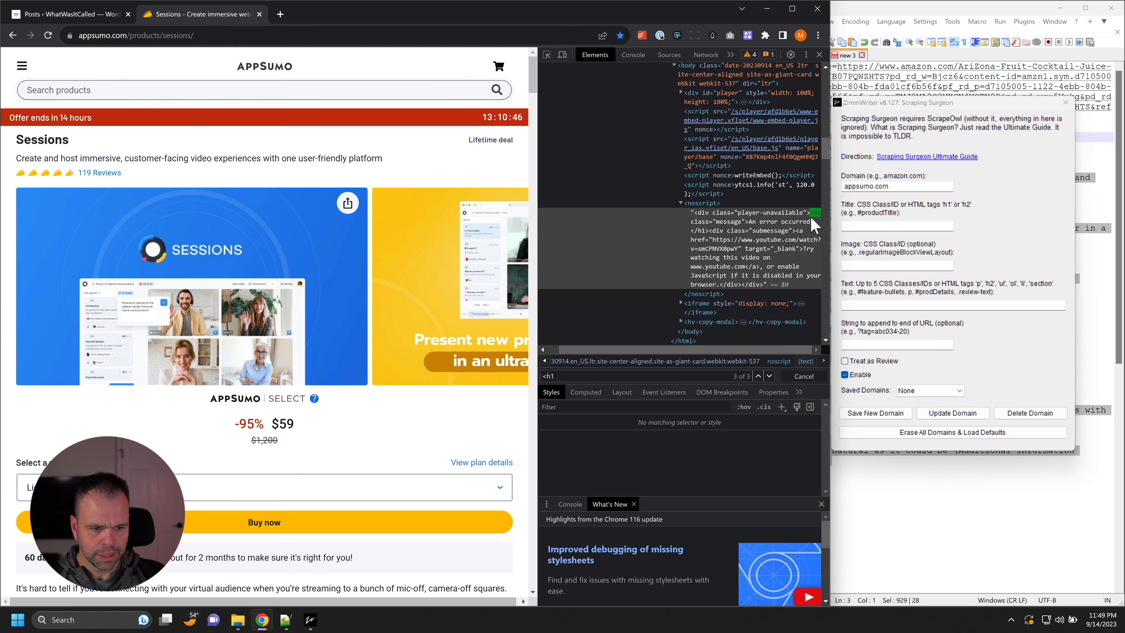
{"action": "left_click", "coordinate": [759, 376]}
{"action": "left_click", "coordinate": [758, 377]}
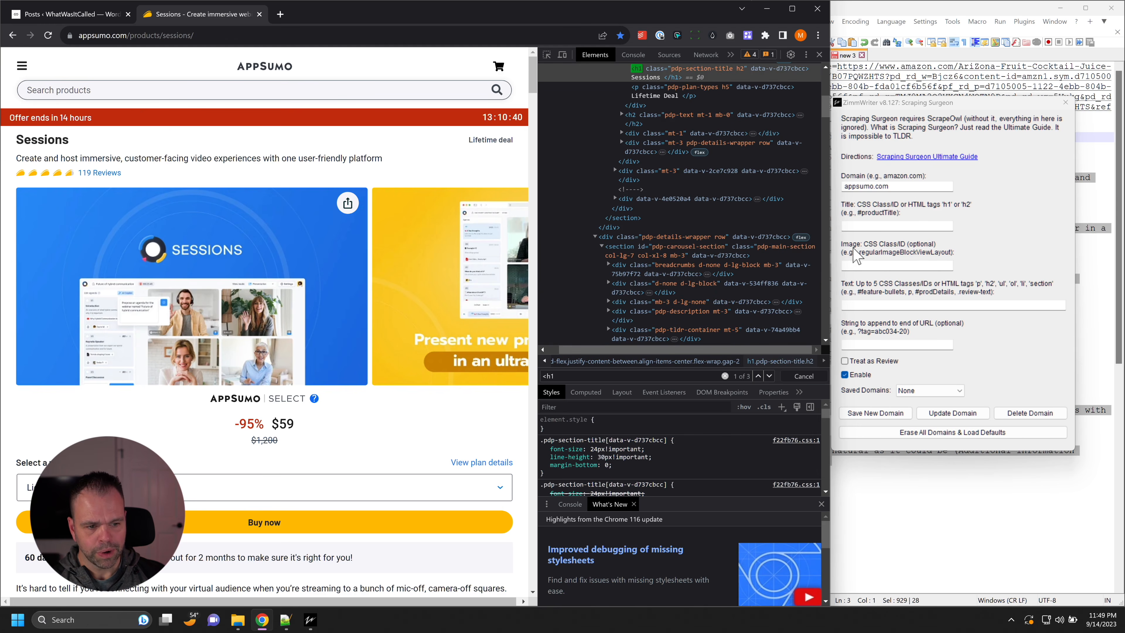
Step: Set the title selector to h1 in Scraping Surgeon
{"action": "left_click", "coordinate": [894, 224]}
{"action": "key", "text": "BackSpace"}
{"action": "left_click", "coordinate": [899, 265]}
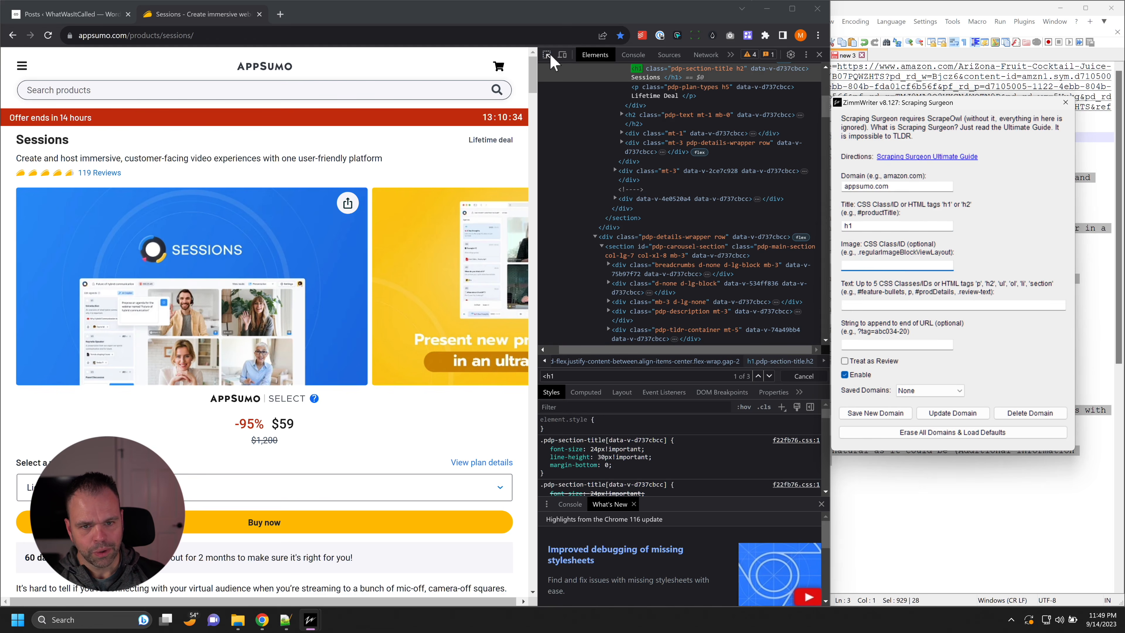
Step: Inspect the featured product image's HTML element and the carousel containers that wrap it
{"action": "left_click", "coordinate": [549, 55]}
{"action": "left_click", "coordinate": [304, 258]}
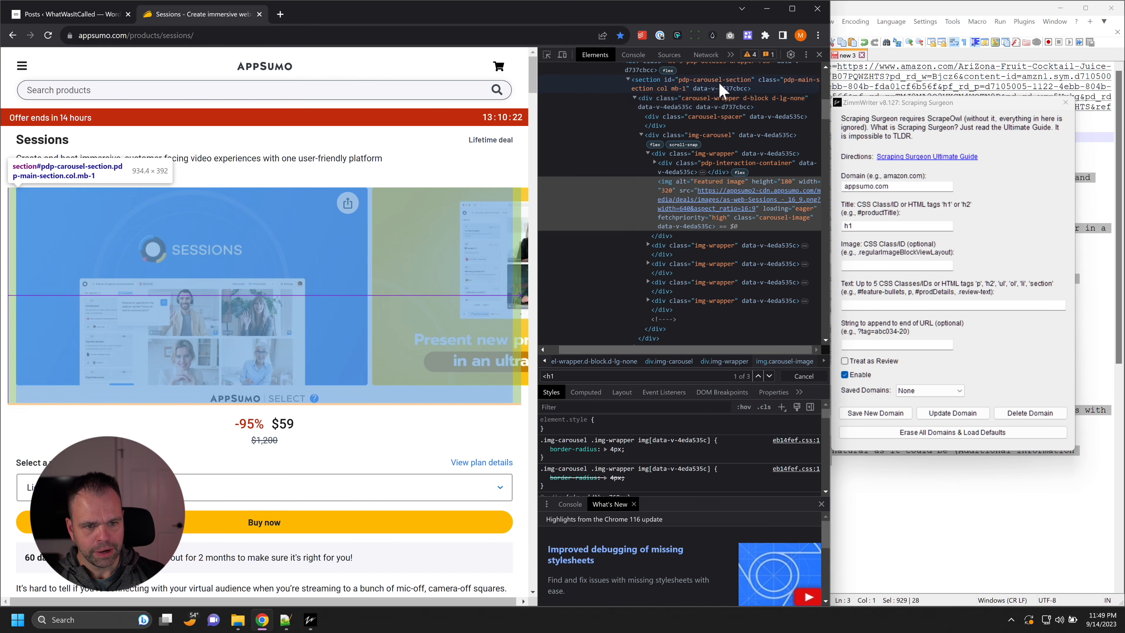
{"action": "scroll", "coordinate": [710, 173], "scroll_direction": "up", "scroll_amount": 3}
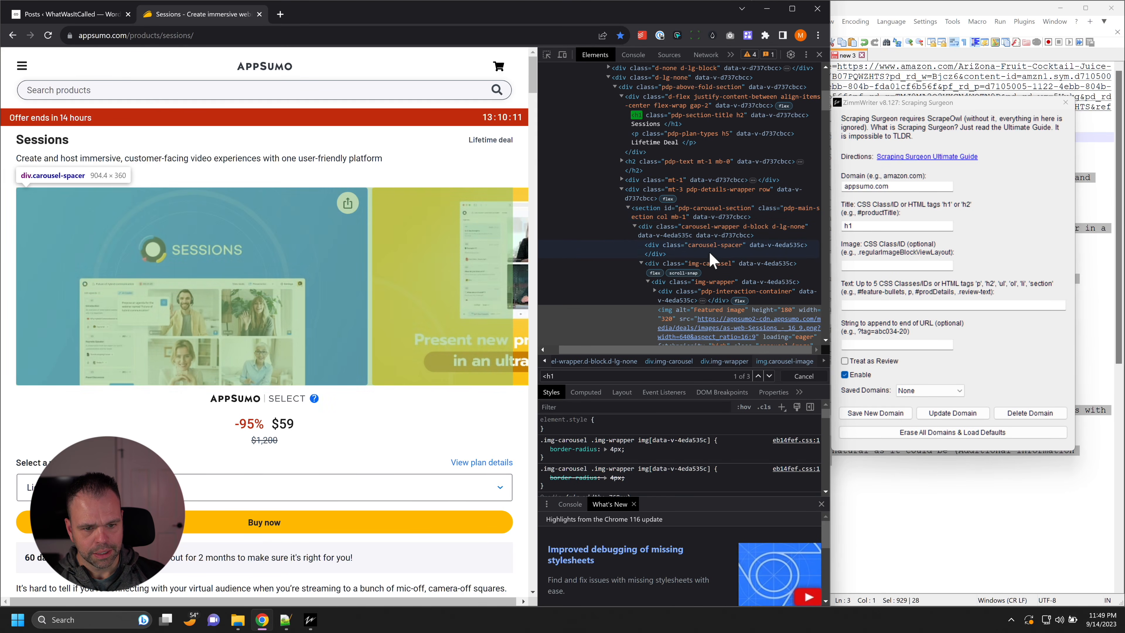
{"action": "left_click", "coordinate": [713, 227]}
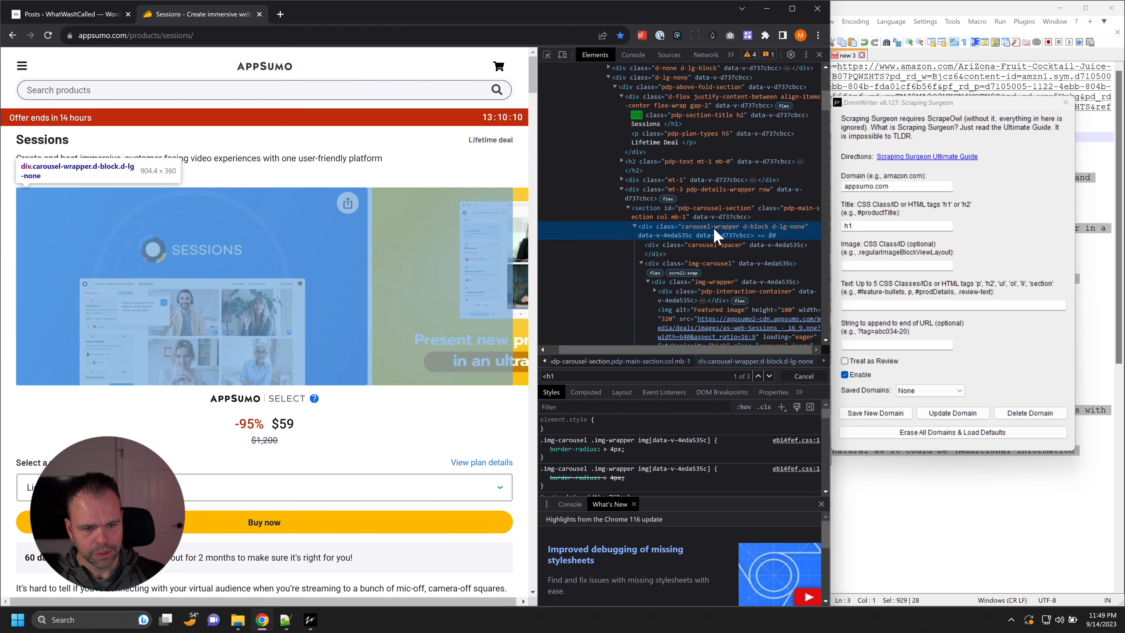
{"action": "scroll", "coordinate": [713, 227], "scroll_direction": "down", "scroll_amount": 3}
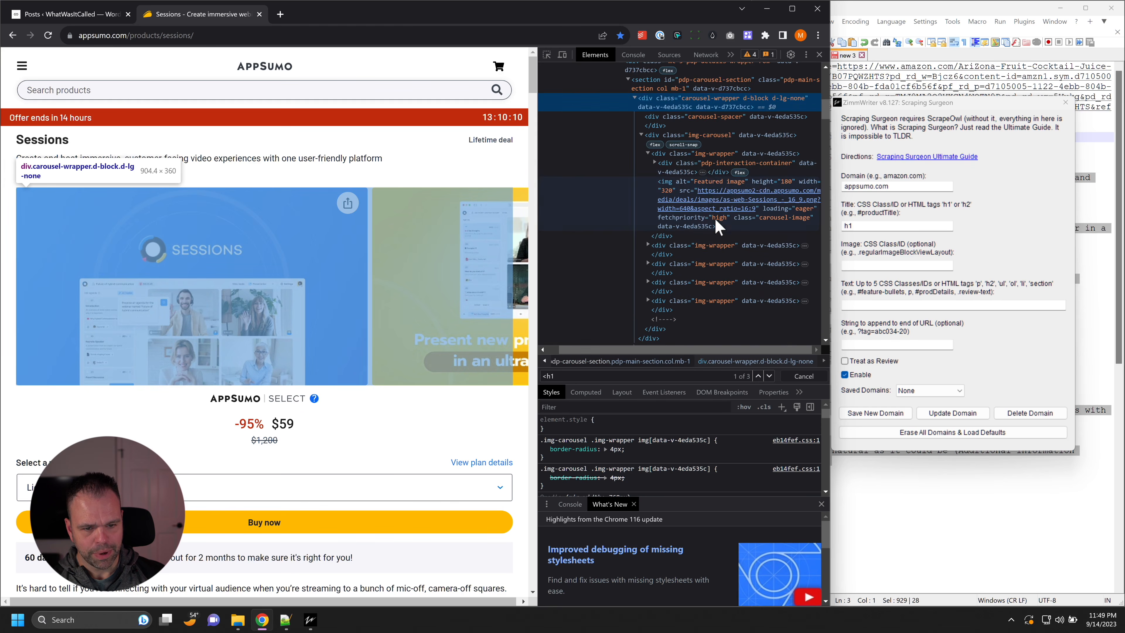
{"action": "double_click", "coordinate": [713, 98]}
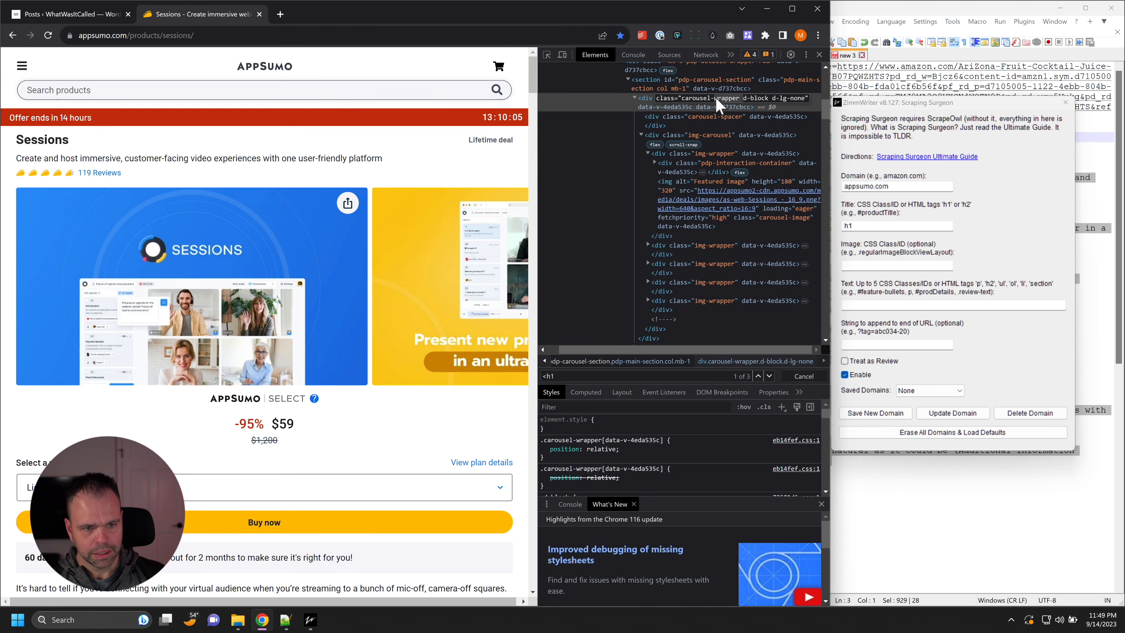
{"action": "left_click", "coordinate": [716, 138]}
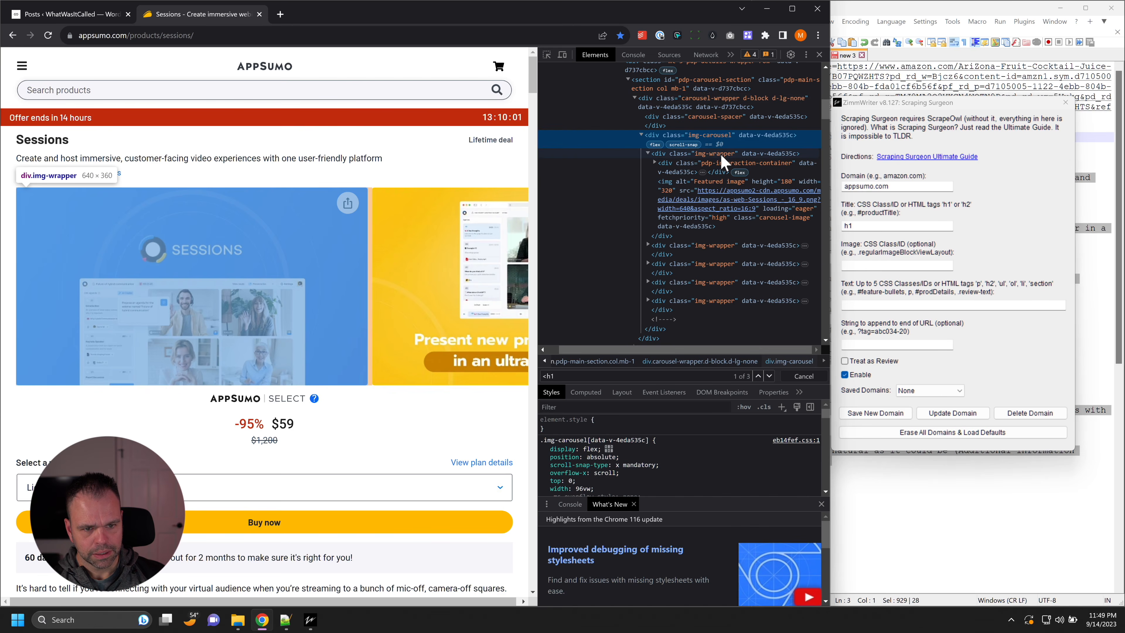
Step: Copy the img-carousel class name and search the page's HTML for it to check its uniqueness
{"action": "double_click", "coordinate": [712, 135]}
{"action": "key", "text": "ctrl+c"}
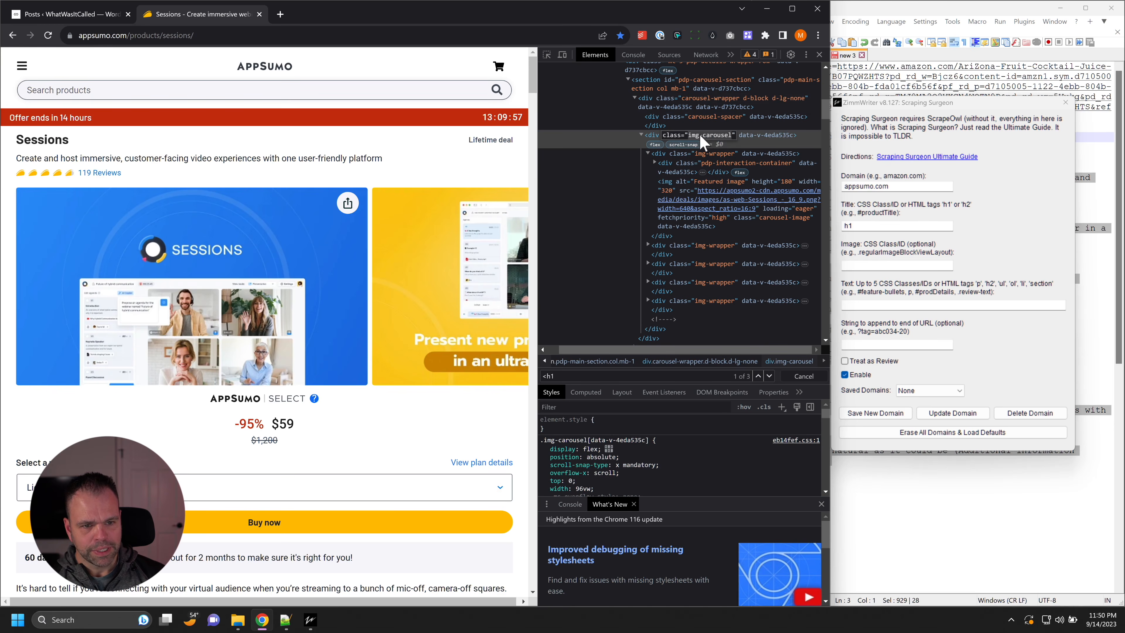
{"action": "left_click", "coordinate": [730, 127]}
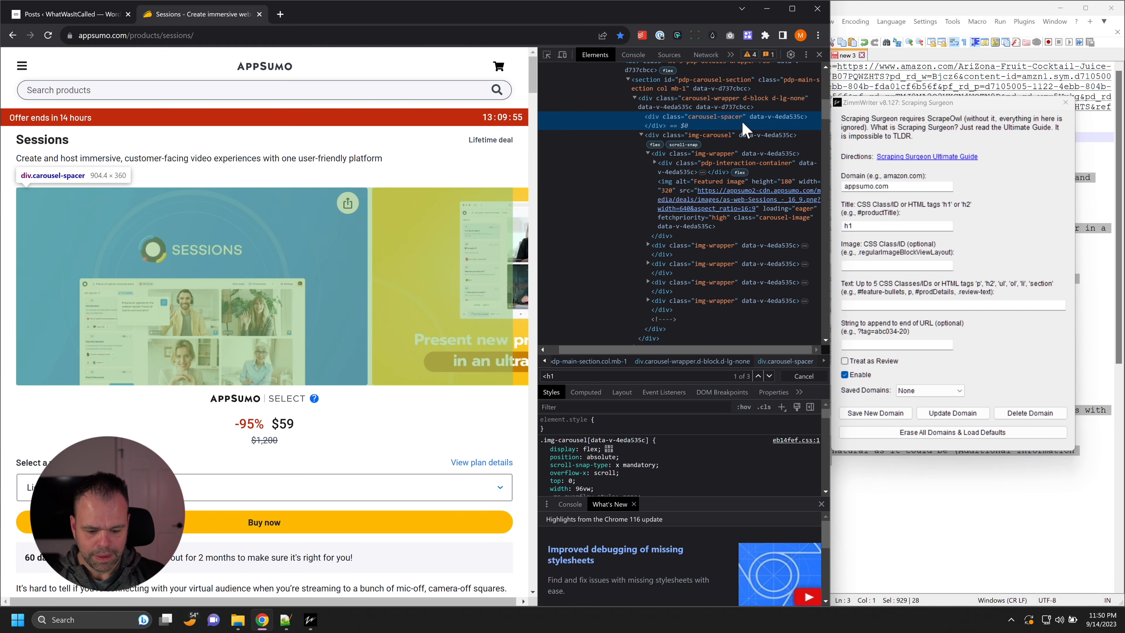
{"action": "key", "text": "ctrl+f"}
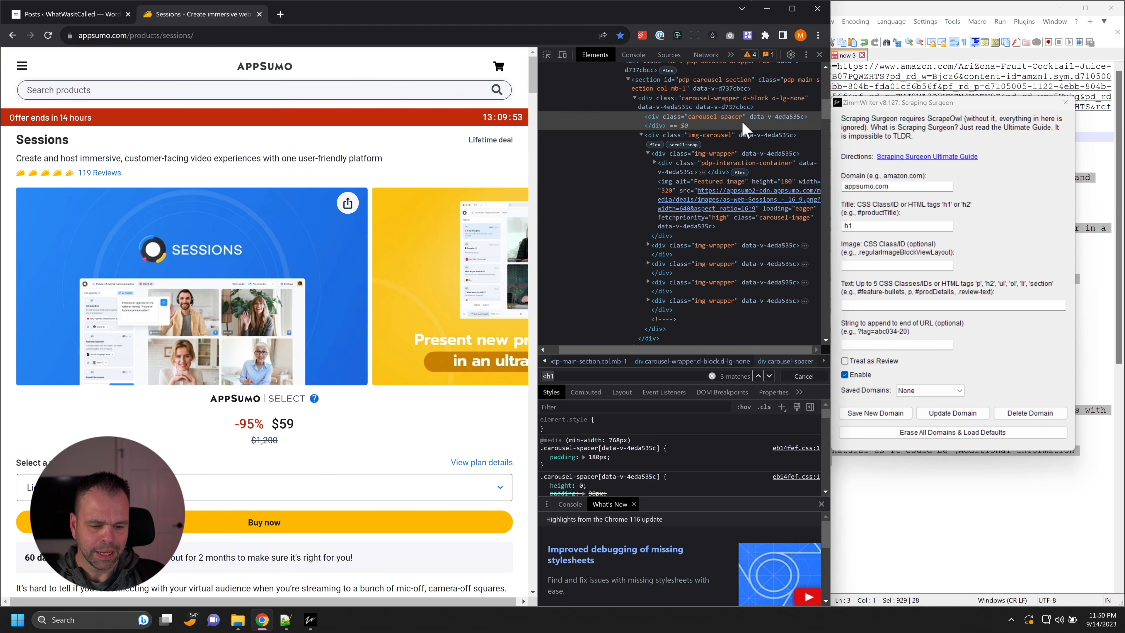
{"action": "key", "text": "ctrl+v"}
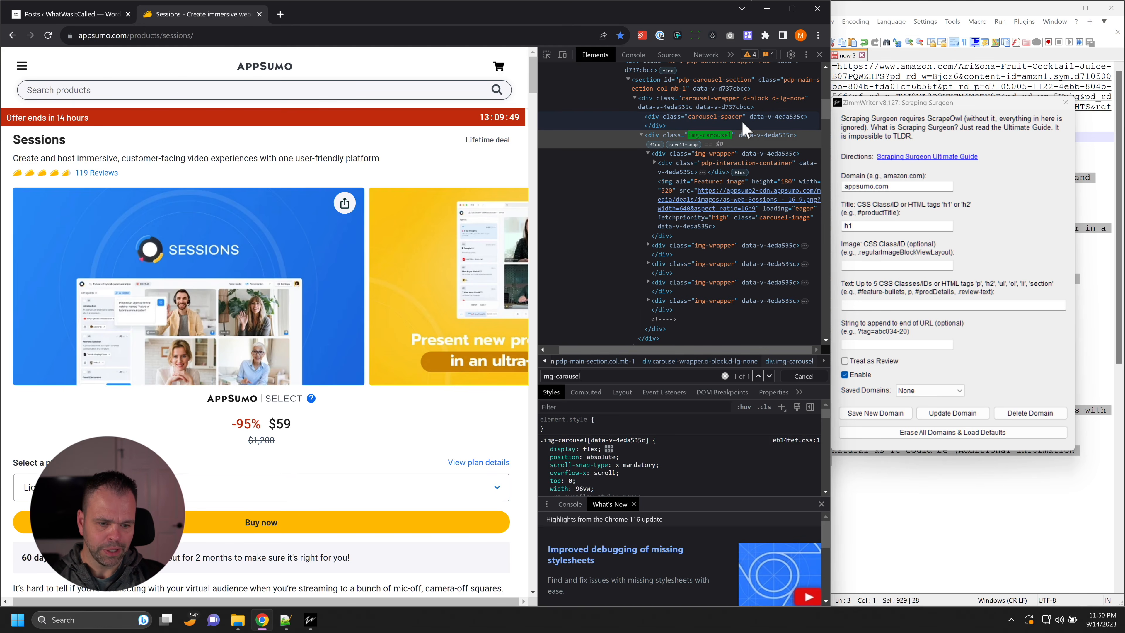
Step: Copy the carousel section's ID, search the HTML for pdp-carousel-section, and step through its matches
{"action": "scroll", "coordinate": [729, 266], "scroll_direction": "up", "scroll_amount": 3}
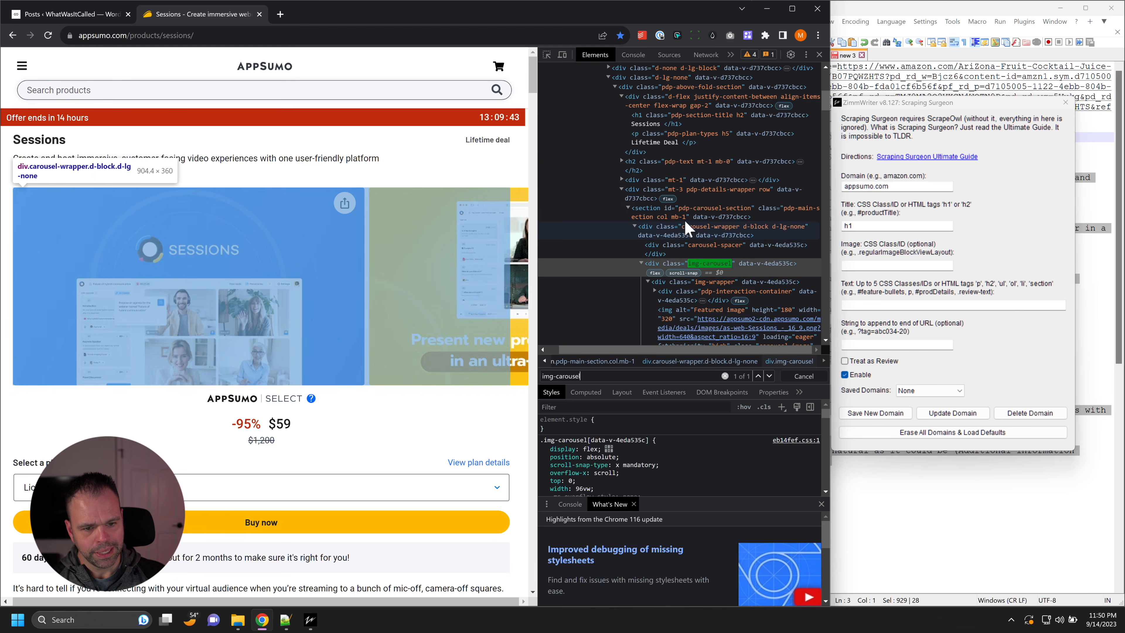
{"action": "left_click", "coordinate": [700, 216]}
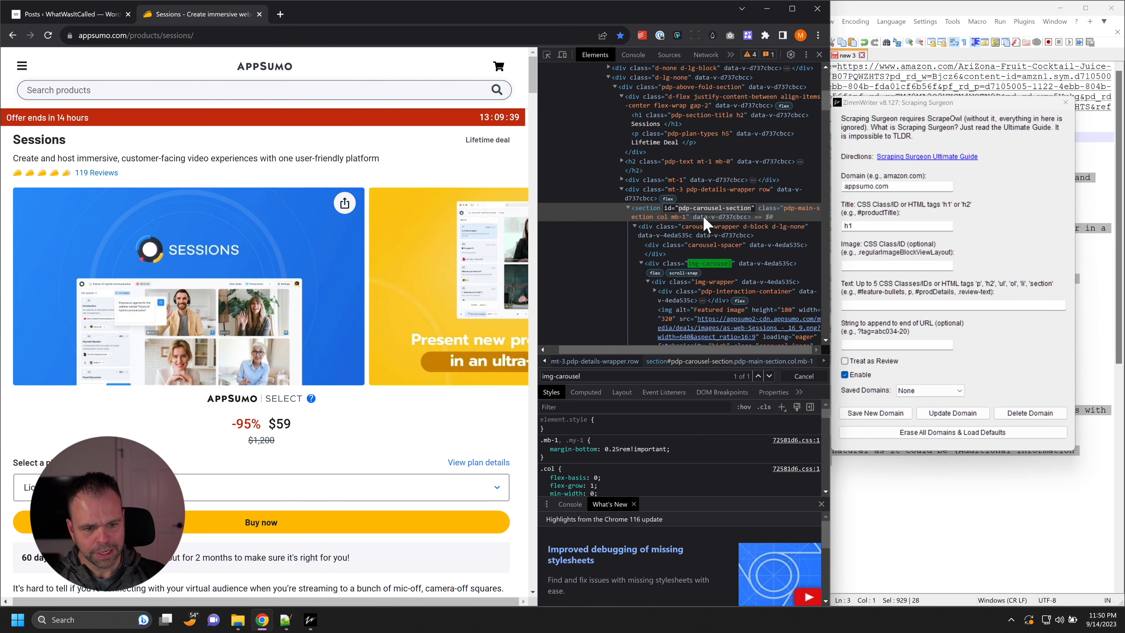
{"action": "key", "text": "ctrl+f"}
{"action": "type", "text": "pdp-carousel-section"}
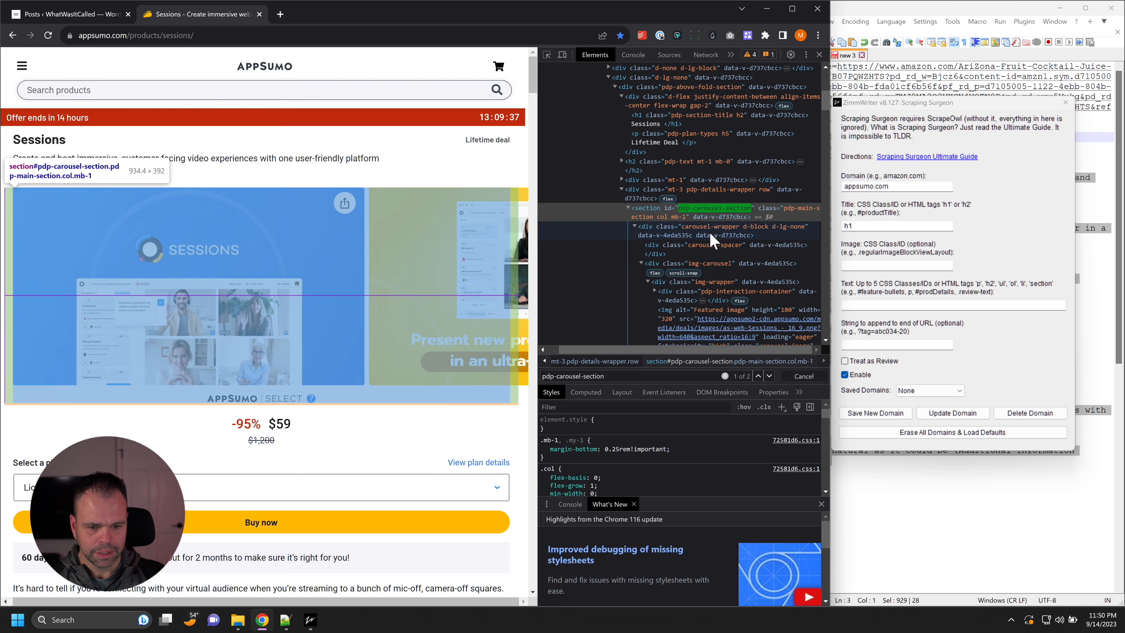
{"action": "left_click", "coordinate": [770, 376]}
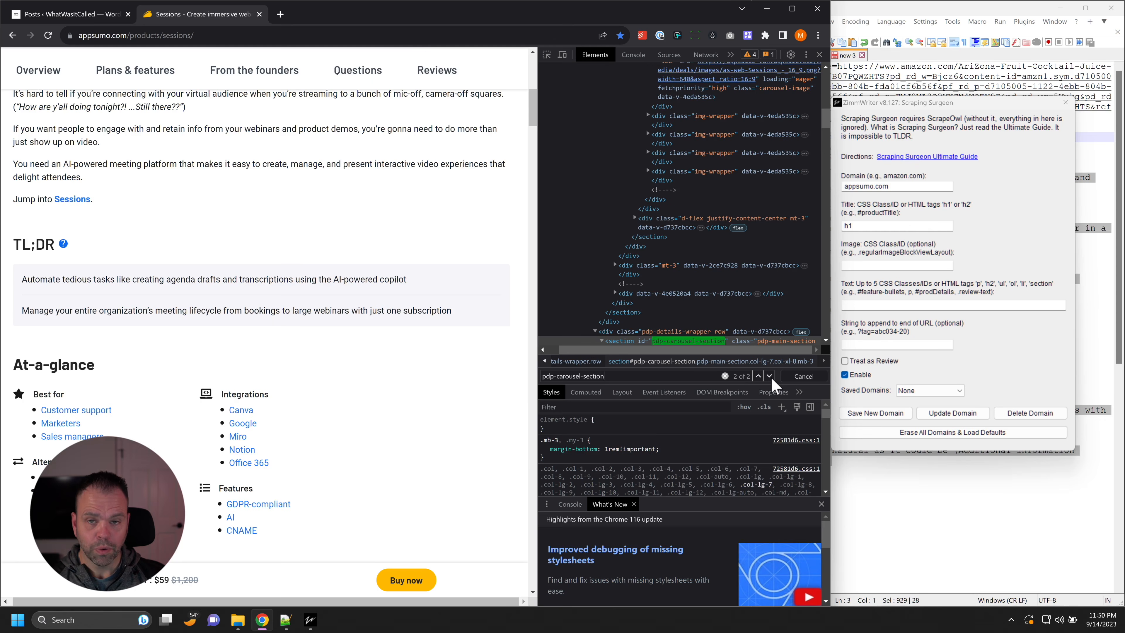
{"action": "left_click", "coordinate": [771, 377]}
{"action": "scroll", "coordinate": [716, 229], "scroll_direction": "up", "scroll_amount": 3}
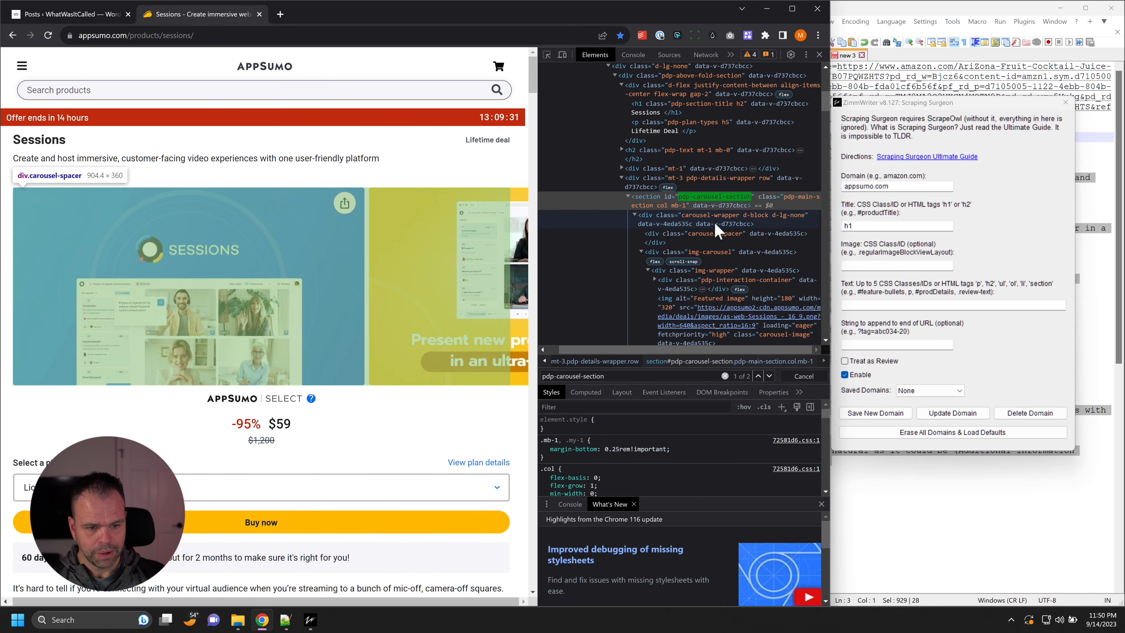
Step: Copy the img-carousel class again and enter .img-carousel as the image selector in Scraping Surgeon
{"action": "left_click", "coordinate": [714, 252]}
{"action": "left_click", "coordinate": [864, 266]}
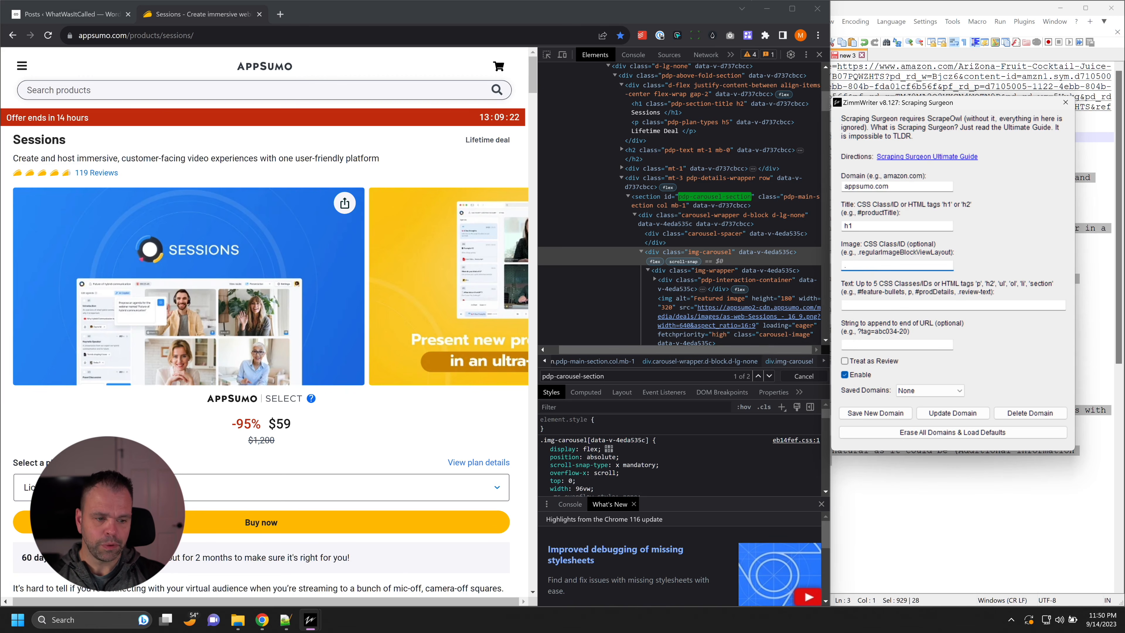
{"action": "type", "text": "."}
{"action": "key", "text": "ctrl+v"}
{"action": "left_click", "coordinate": [900, 305]}
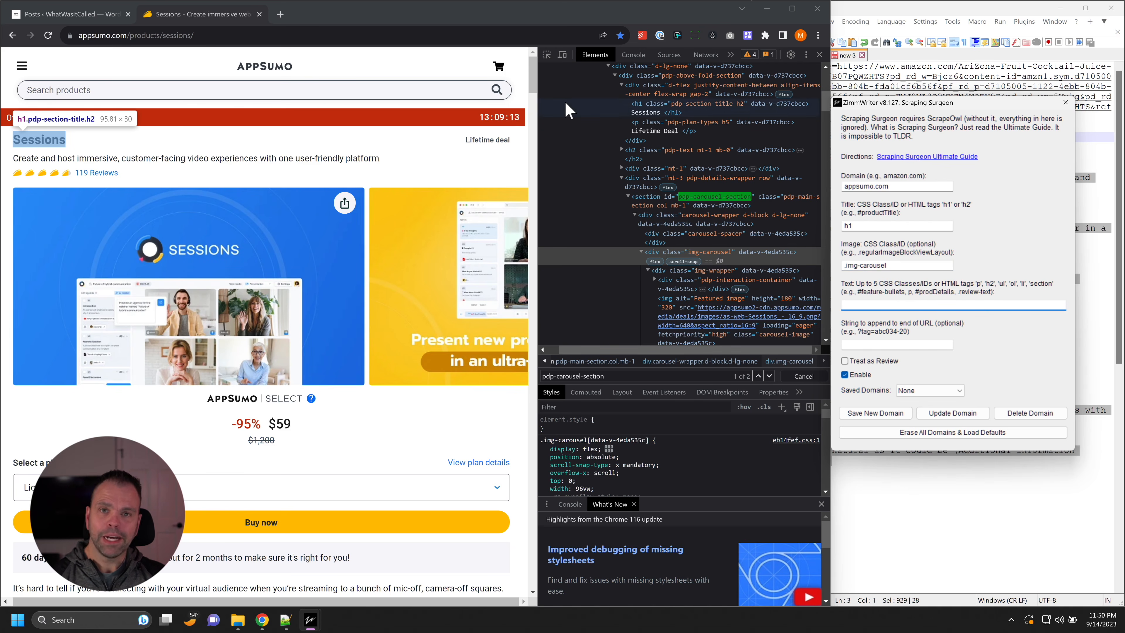
Step: Inspect a paragraph of the product description and select its enclosing pdp-description container in the HTML
{"action": "left_click", "coordinate": [547, 57]}
{"action": "scroll", "coordinate": [350, 456], "scroll_direction": "down", "scroll_amount": 5}
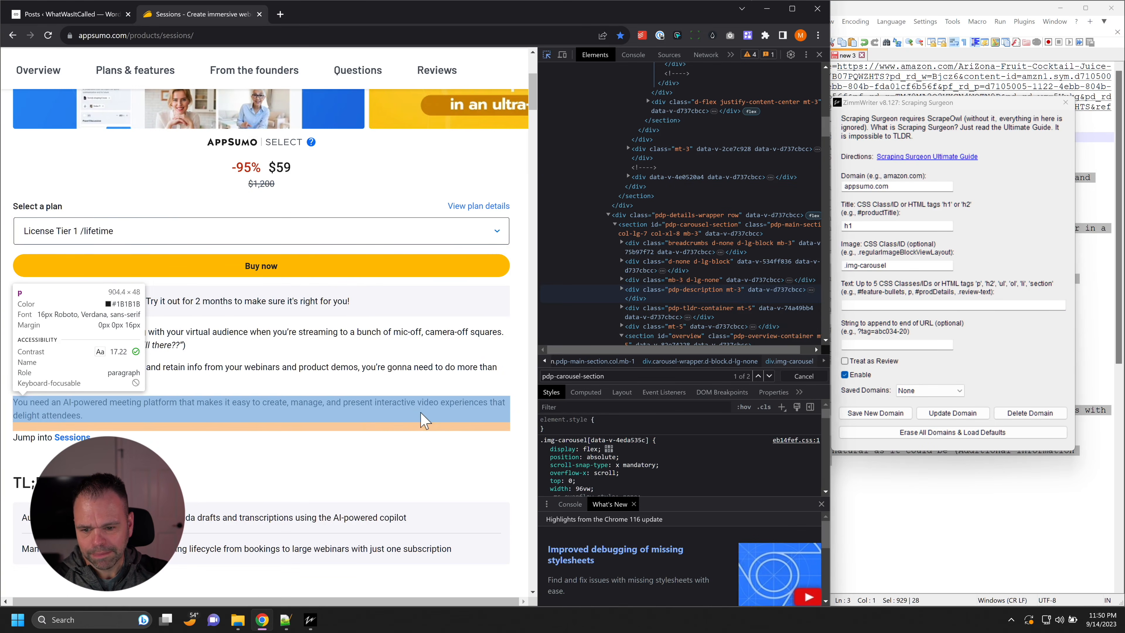
{"action": "left_click", "coordinate": [425, 428]}
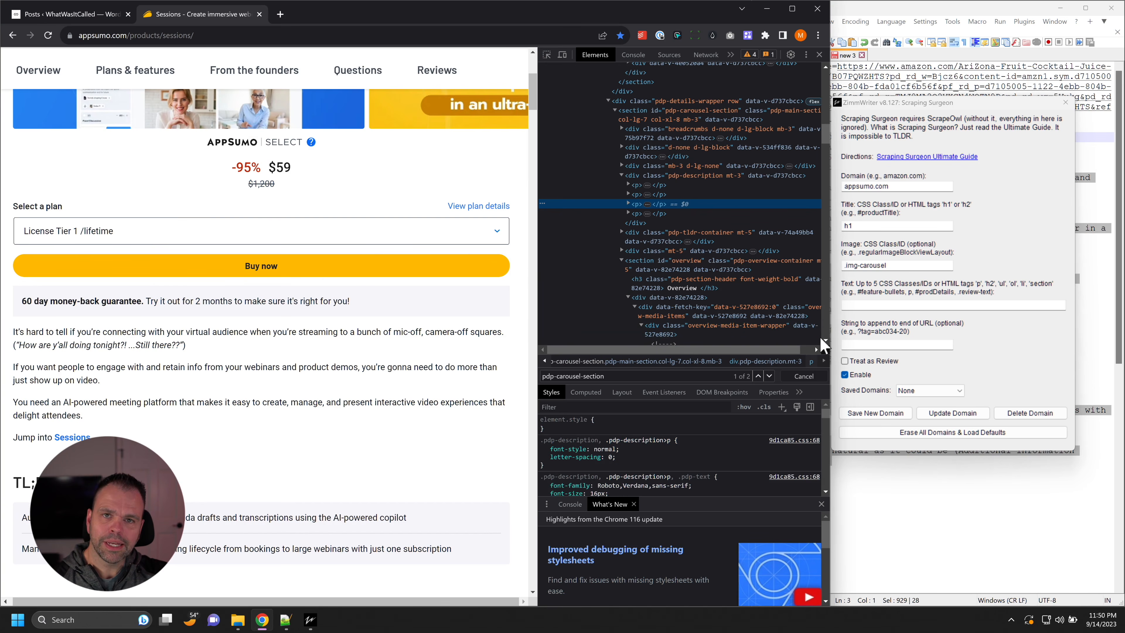
{"action": "left_click_drag", "start_coordinate": [766, 351], "coordinate": [784, 353]}
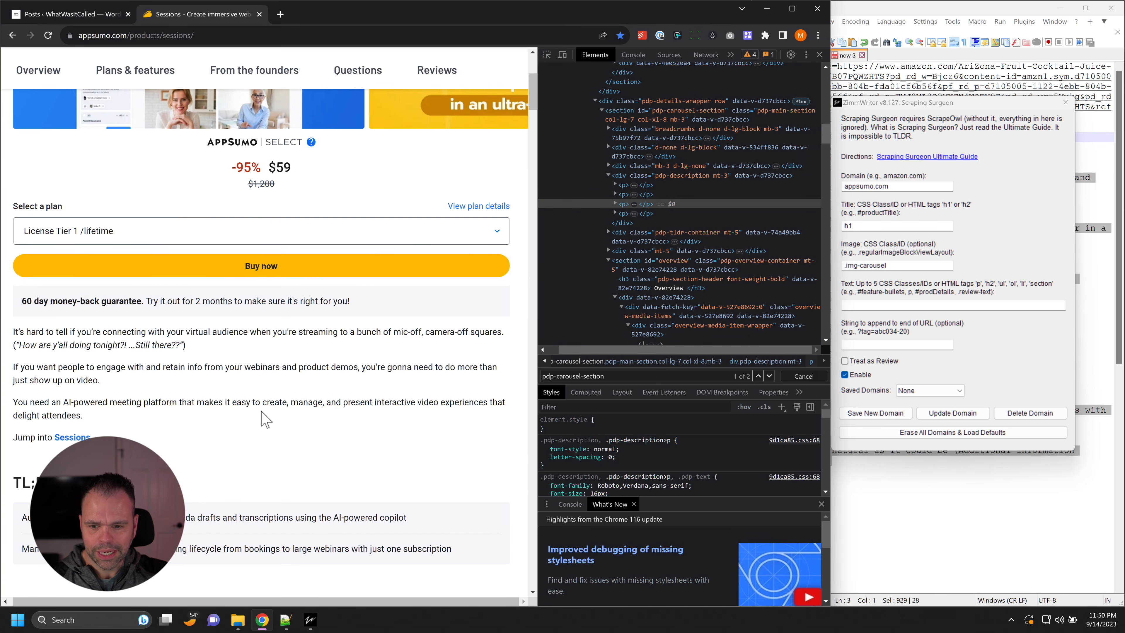
{"action": "left_click", "coordinate": [680, 176]}
Step: Examine the whole Sessions product page for text worth scraping, and return to the introductory description
{"action": "scroll", "coordinate": [698, 268], "scroll_direction": "up", "scroll_amount": 3}
{"action": "scroll", "coordinate": [674, 292], "scroll_direction": "down", "scroll_amount": 3}
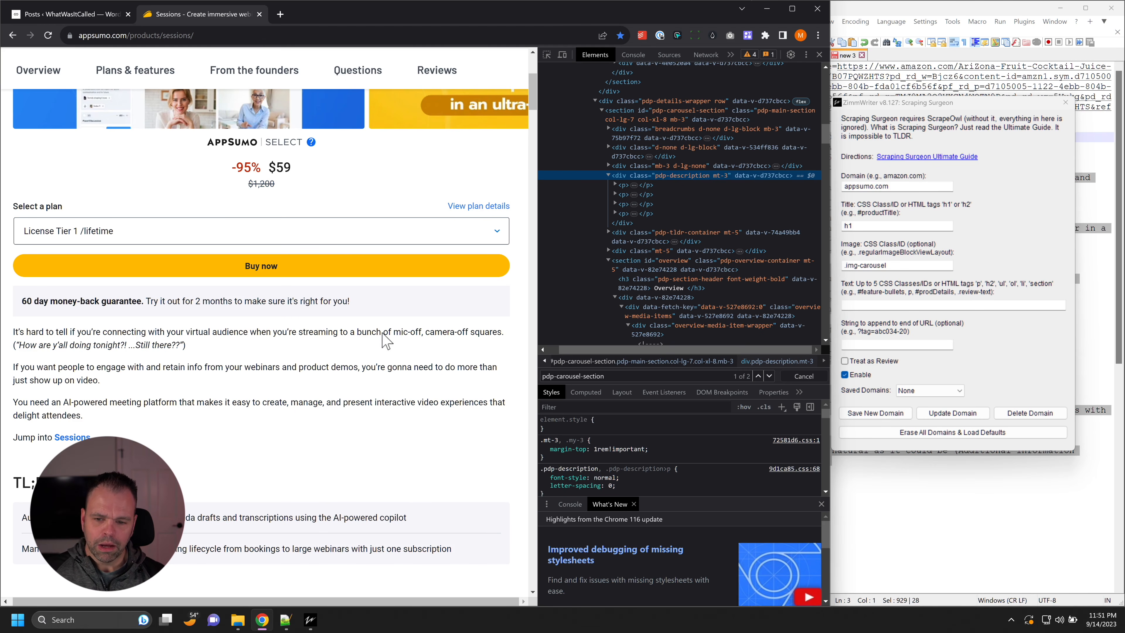
{"action": "scroll", "coordinate": [385, 339], "scroll_direction": "up", "scroll_amount": 5}
{"action": "scroll", "coordinate": [389, 361], "scroll_direction": "down", "scroll_amount": 20}
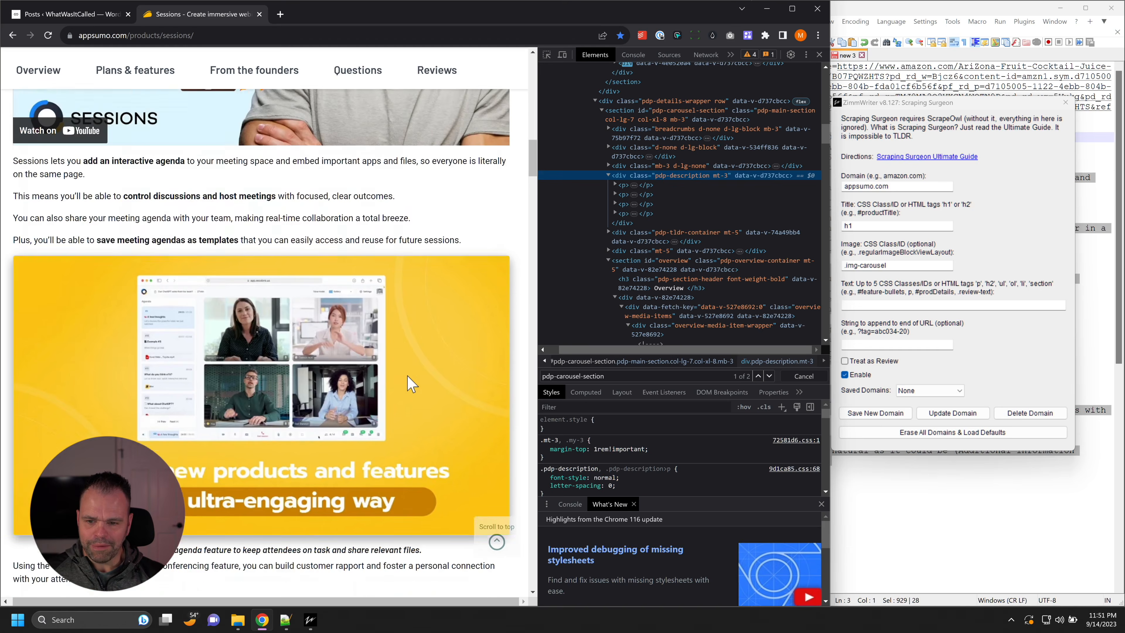
{"action": "scroll", "coordinate": [415, 390], "scroll_direction": "down", "scroll_amount": 5}
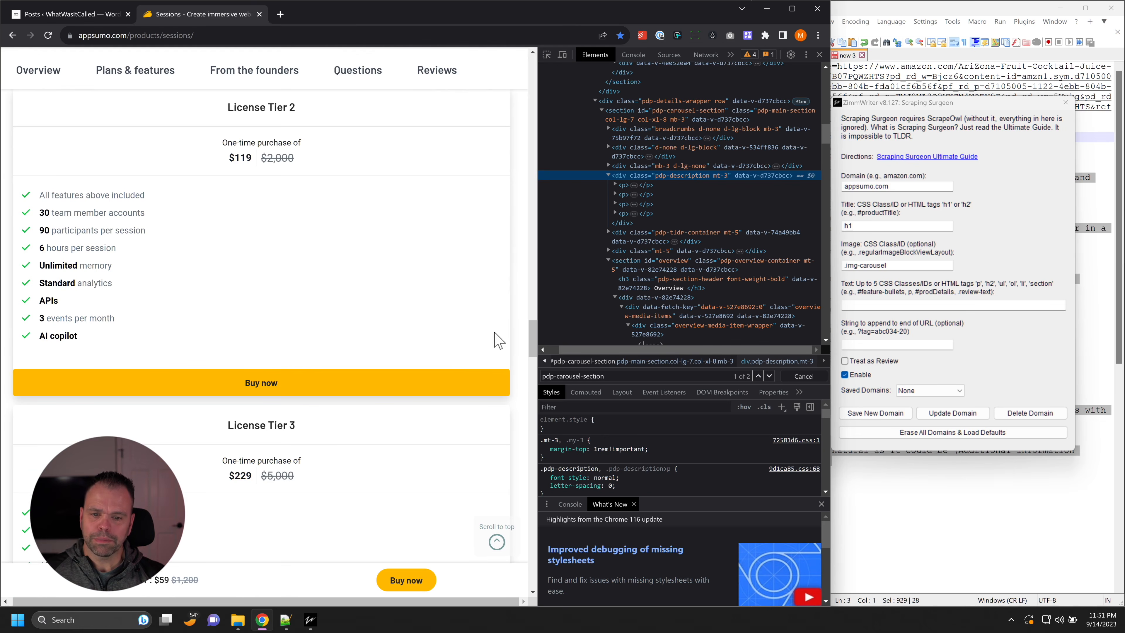
{"action": "left_click_drag", "start_coordinate": [533, 327], "coordinate": [537, 381]}
{"action": "left_click_drag", "start_coordinate": [535, 437], "coordinate": [535, 78]}
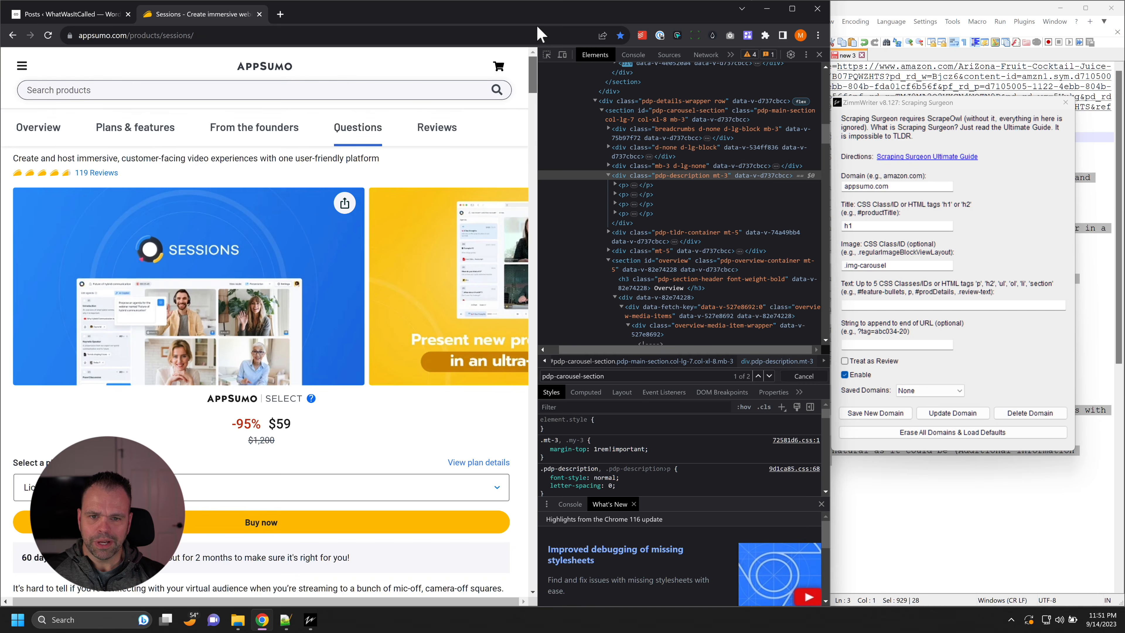
{"action": "scroll", "coordinate": [477, 366], "scroll_direction": "down", "scroll_amount": 4}
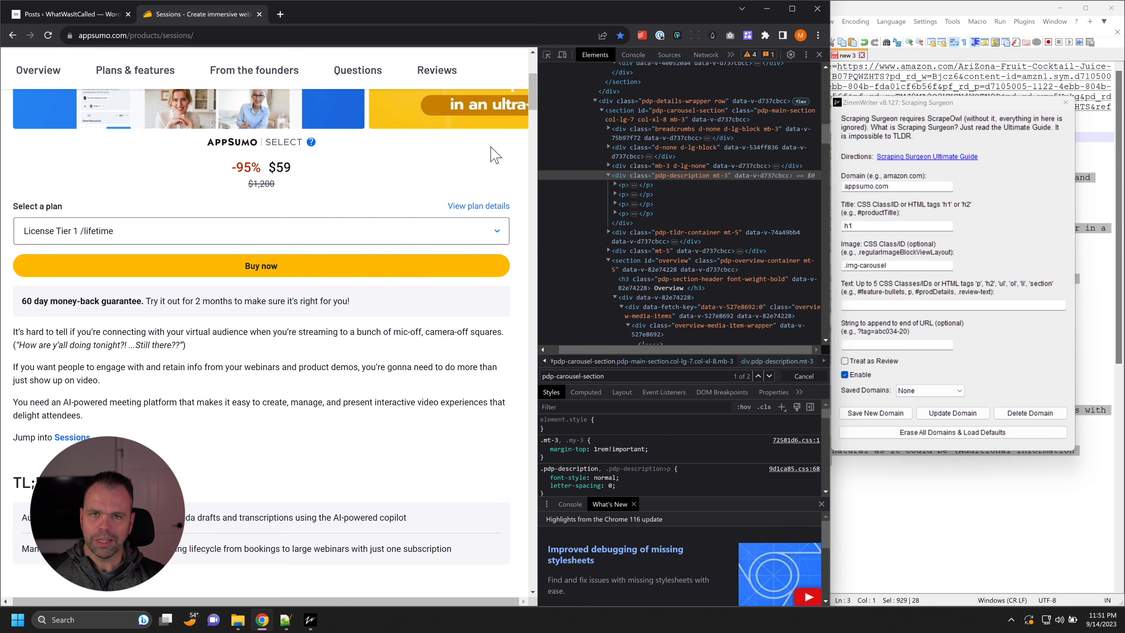
Step: Inspect the second introductory description paragraph and enter p as the text selector in Scraping Surgeon
{"action": "left_click", "coordinate": [546, 54]}
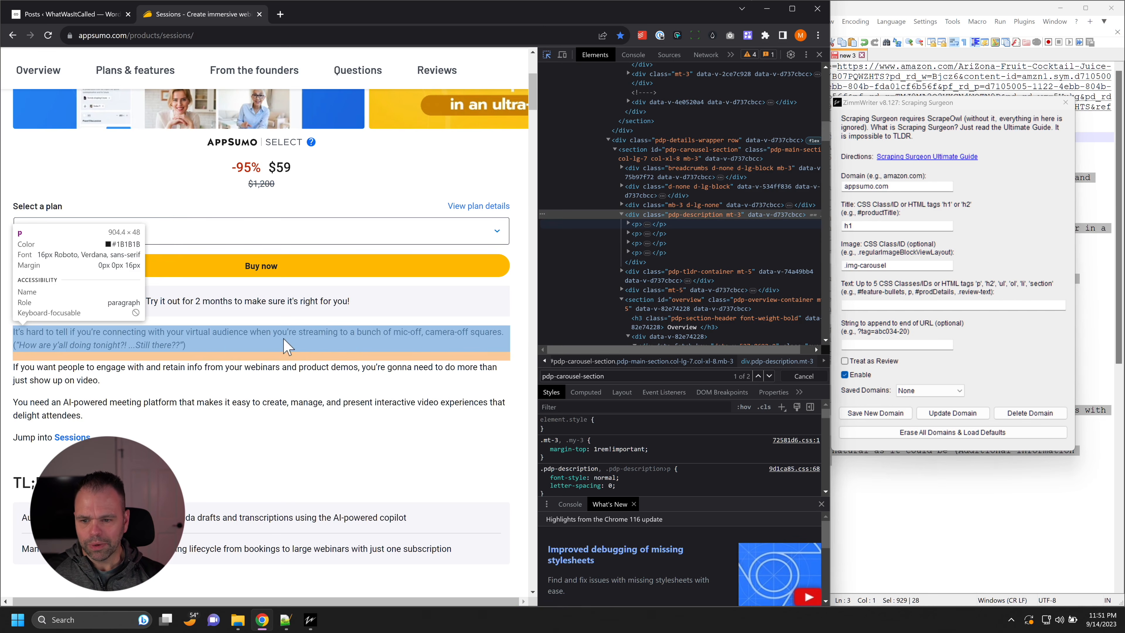
{"action": "left_click", "coordinate": [98, 379]}
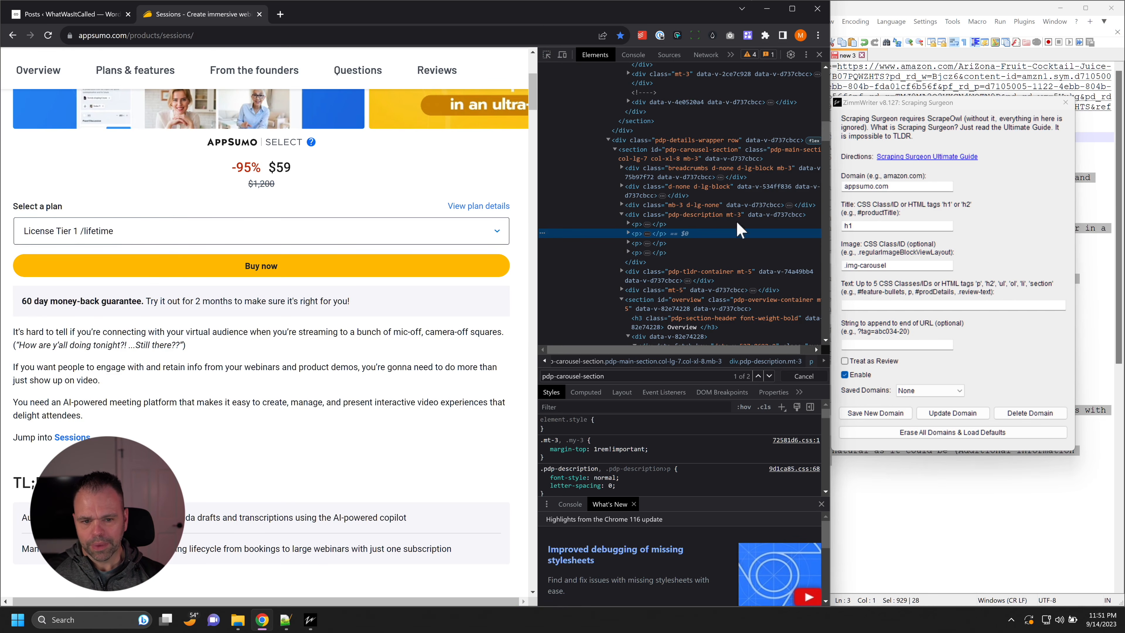
{"action": "left_click", "coordinate": [881, 306]}
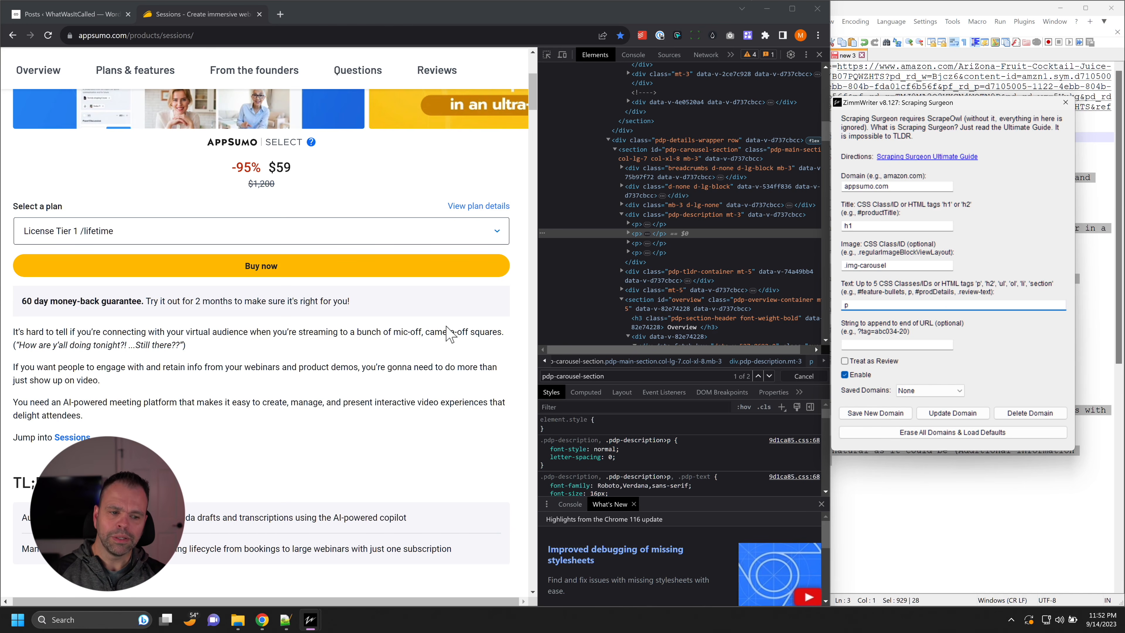
Step: Inspect the "25 speakers on screen" item in the plan features list and set the Scraping Surgeon text selector to p,li
{"action": "left_click_drag", "start_coordinate": [855, 305], "coordinate": [837, 306]}
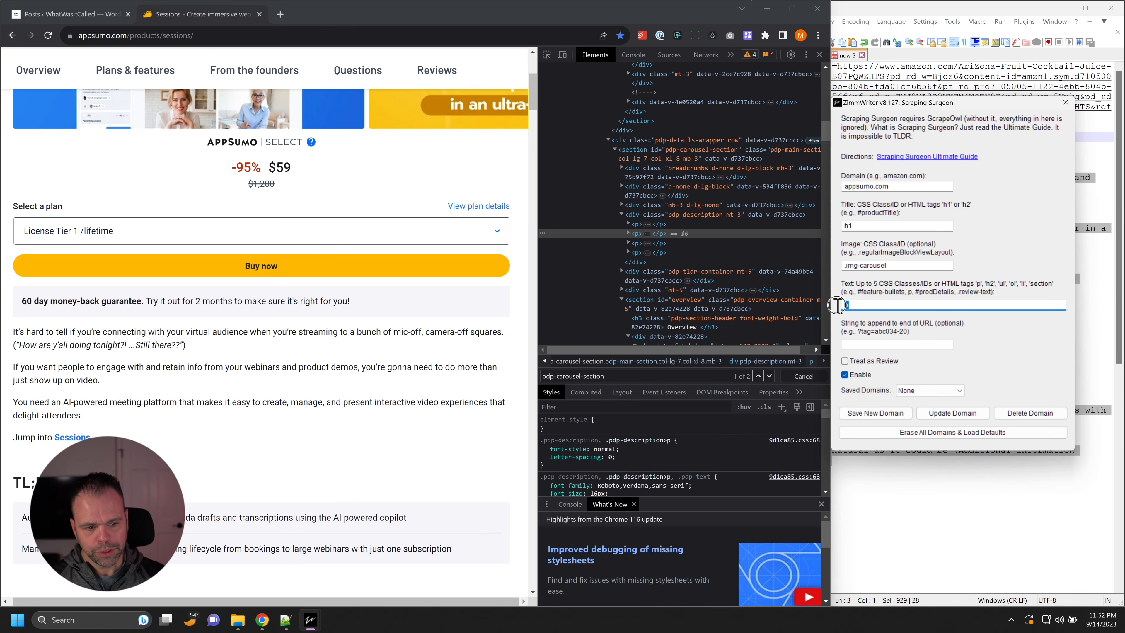
{"action": "scroll", "coordinate": [381, 352], "scroll_direction": "down", "scroll_amount": 10}
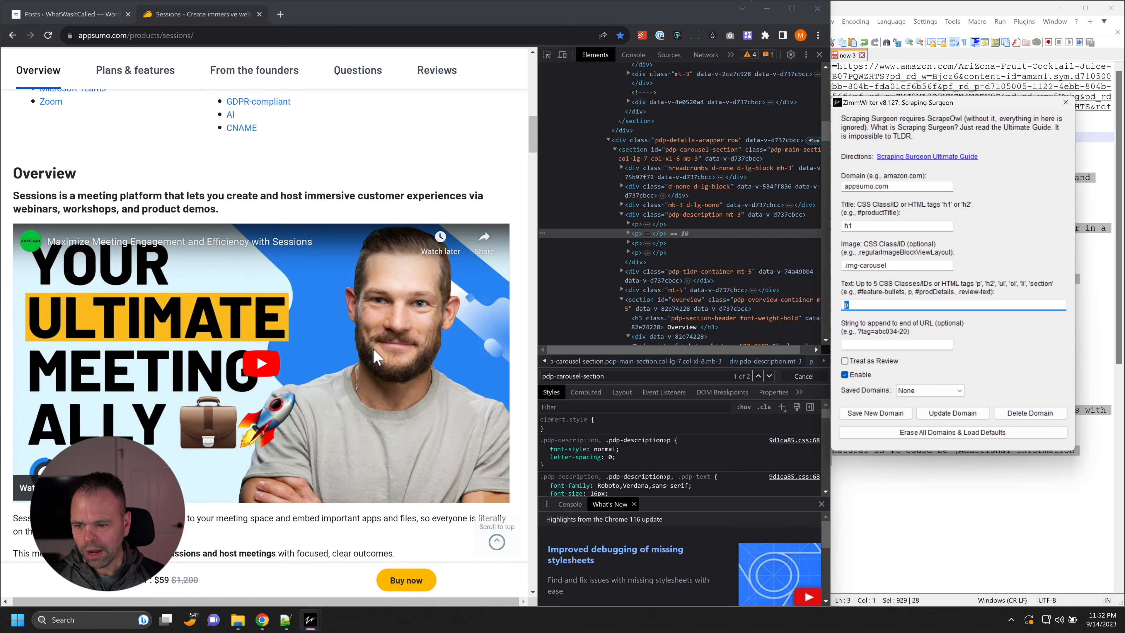
{"action": "scroll", "coordinate": [375, 357], "scroll_direction": "down", "scroll_amount": 15}
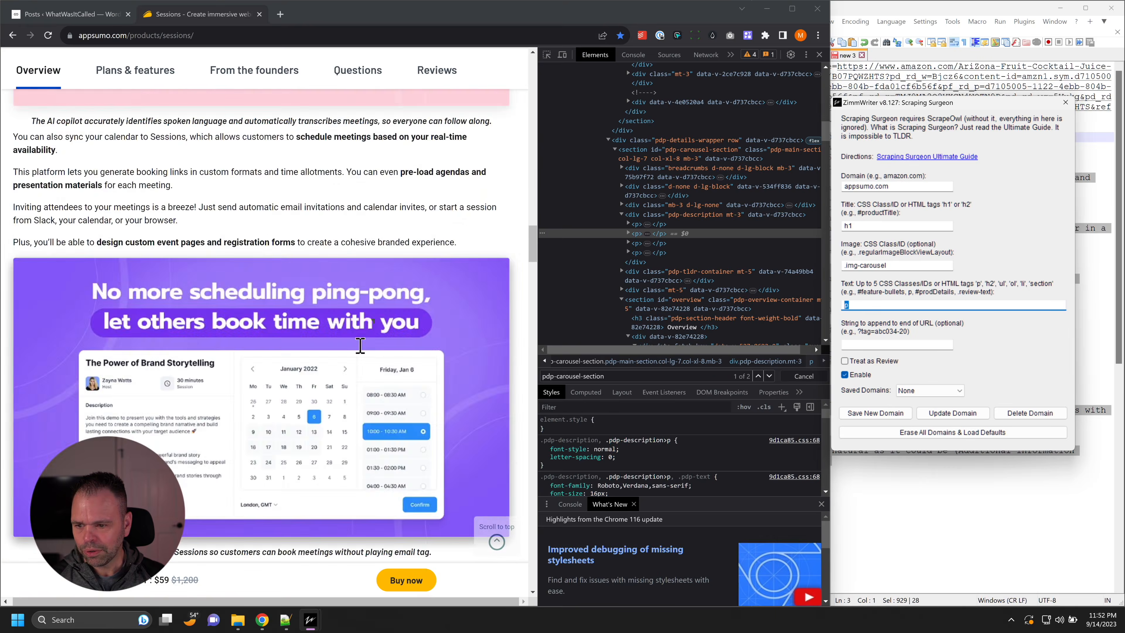
{"action": "scroll", "coordinate": [362, 350], "scroll_direction": "down", "scroll_amount": 15}
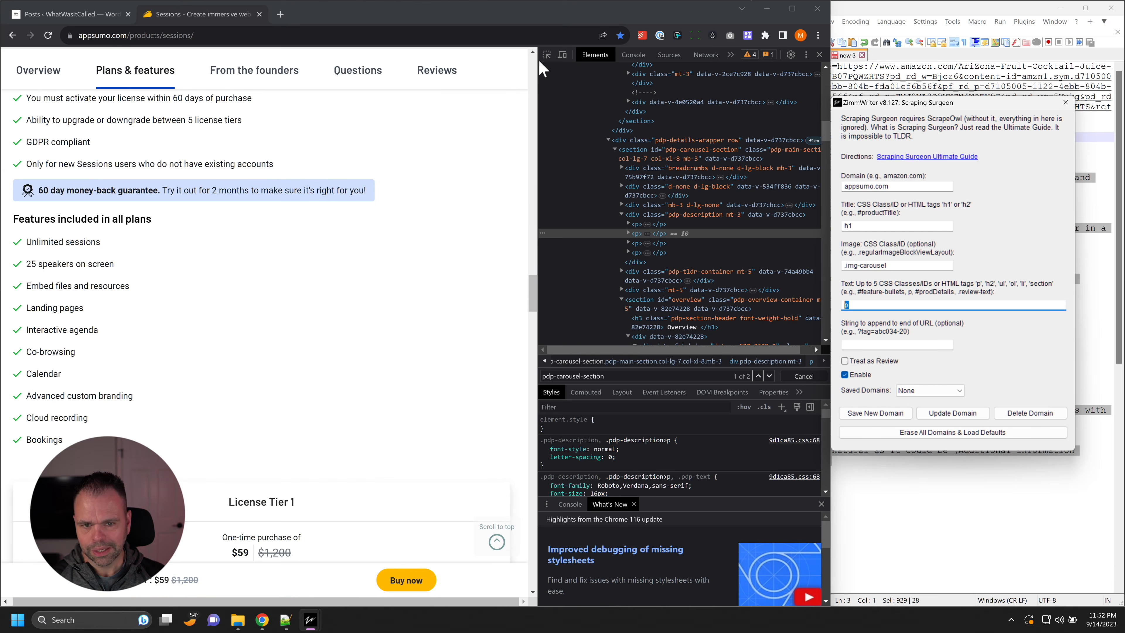
{"action": "left_click", "coordinate": [547, 55]}
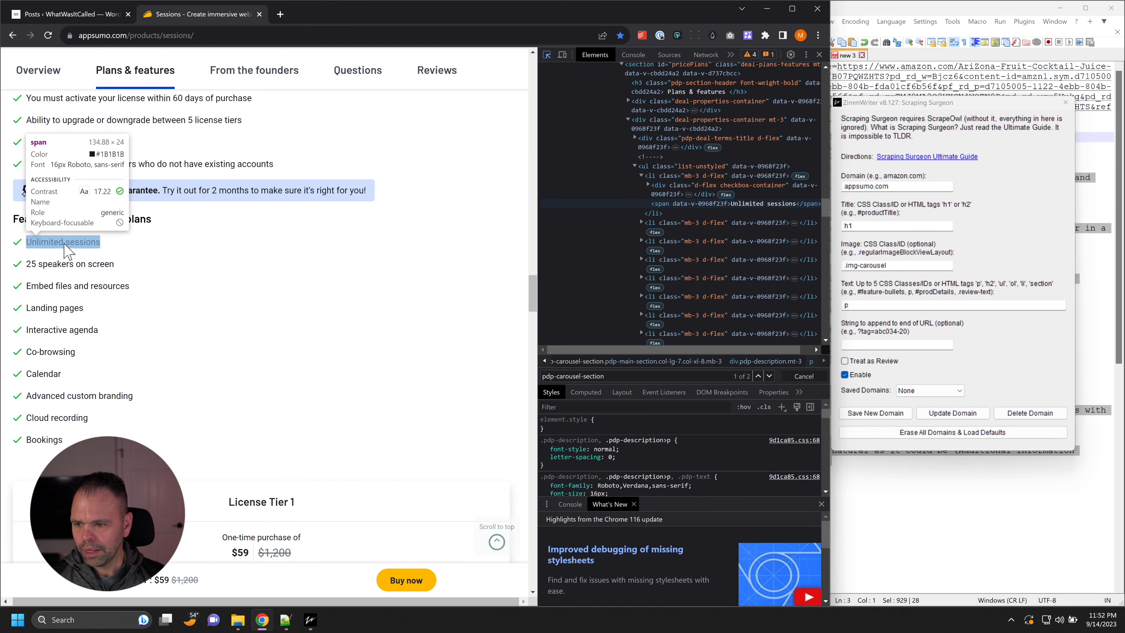
{"action": "scroll", "coordinate": [102, 235], "scroll_direction": "up", "scroll_amount": 2}
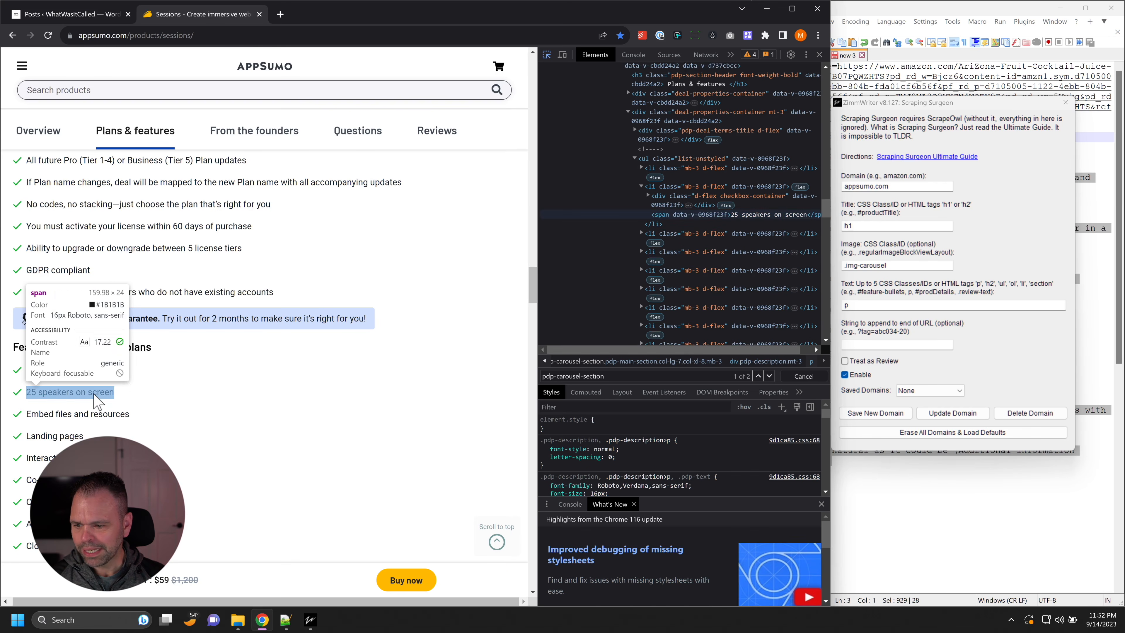
{"action": "left_click", "coordinate": [94, 396]}
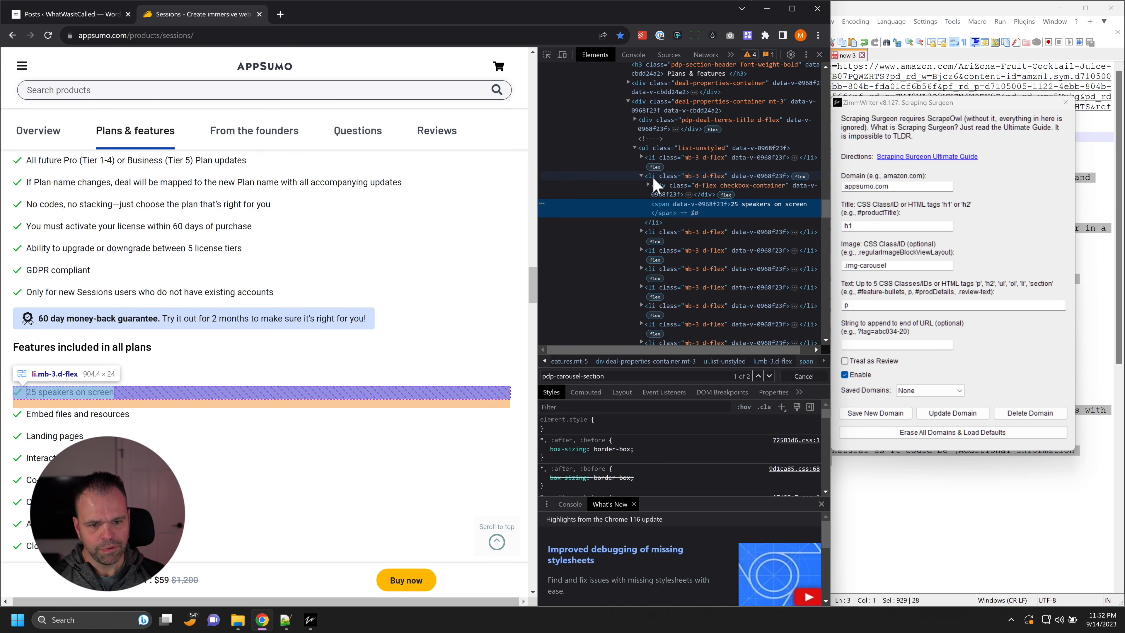
{"action": "double_click", "coordinate": [874, 305]}
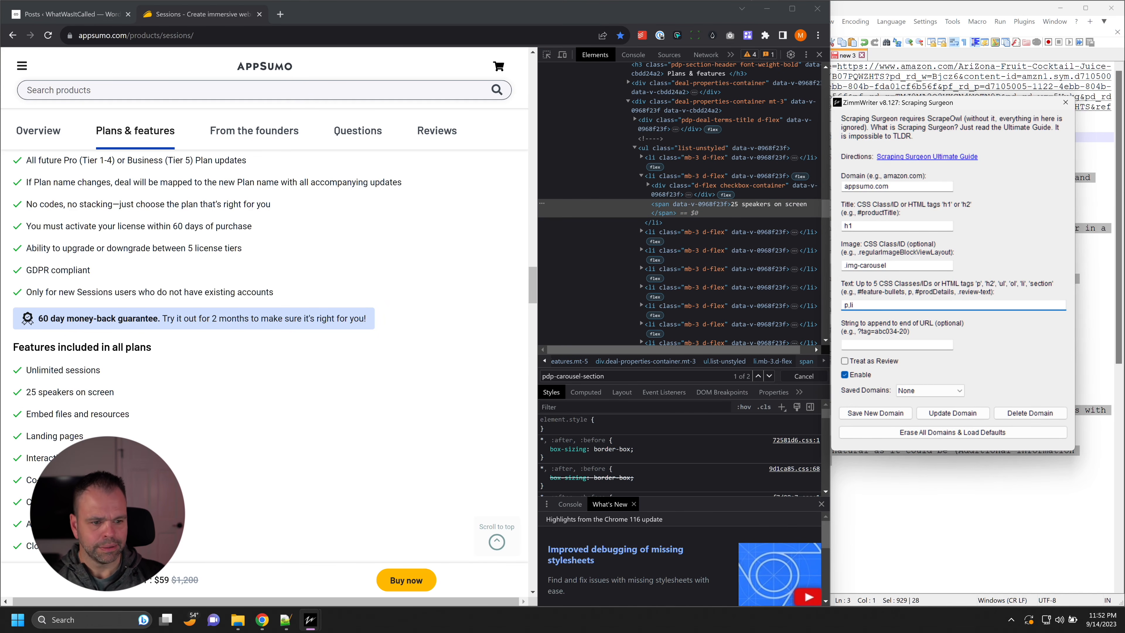
Step: Enable Treat as Review, save appsumo.com as a new domain, and close Scraping Surgeon
{"action": "left_click", "coordinate": [892, 345]}
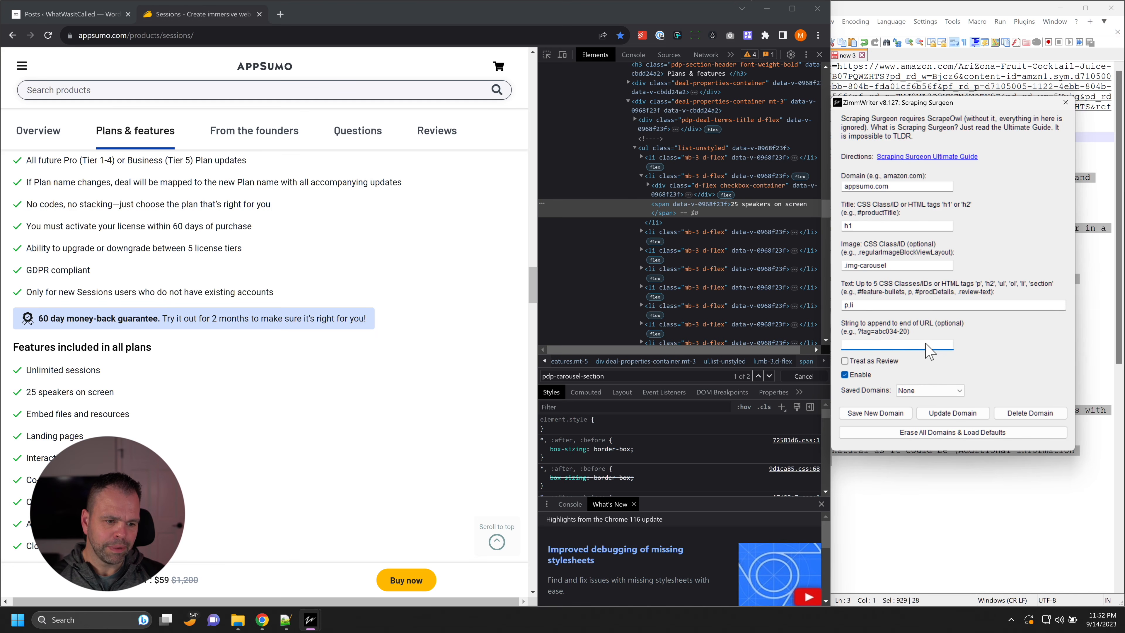
{"action": "left_click", "coordinate": [865, 363]}
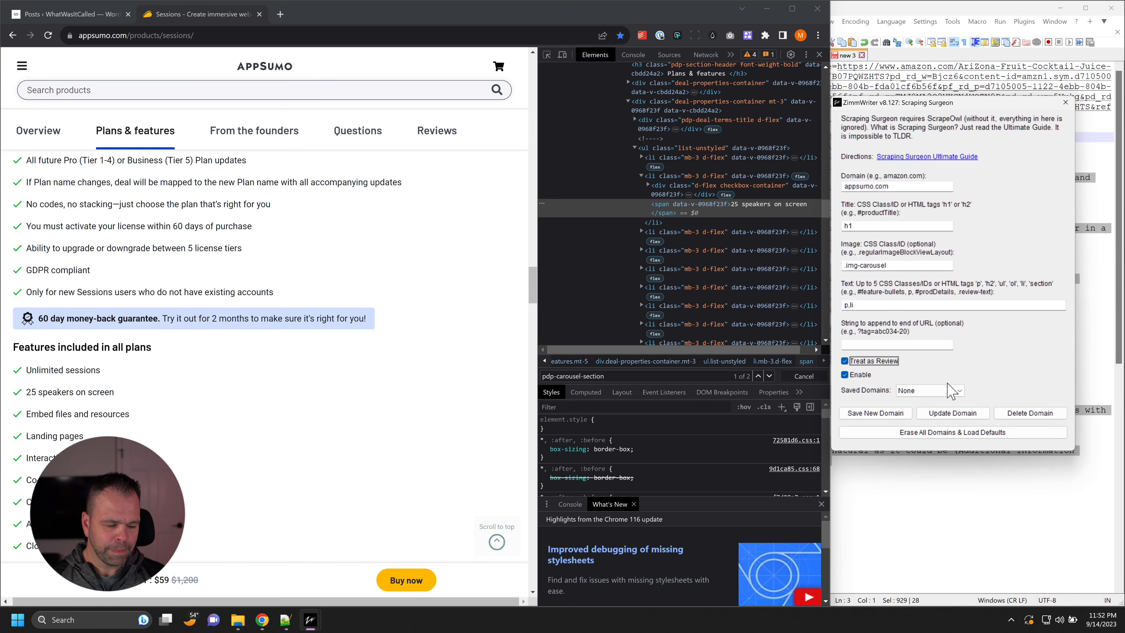
{"action": "left_click", "coordinate": [881, 419]}
{"action": "left_click", "coordinate": [632, 346]}
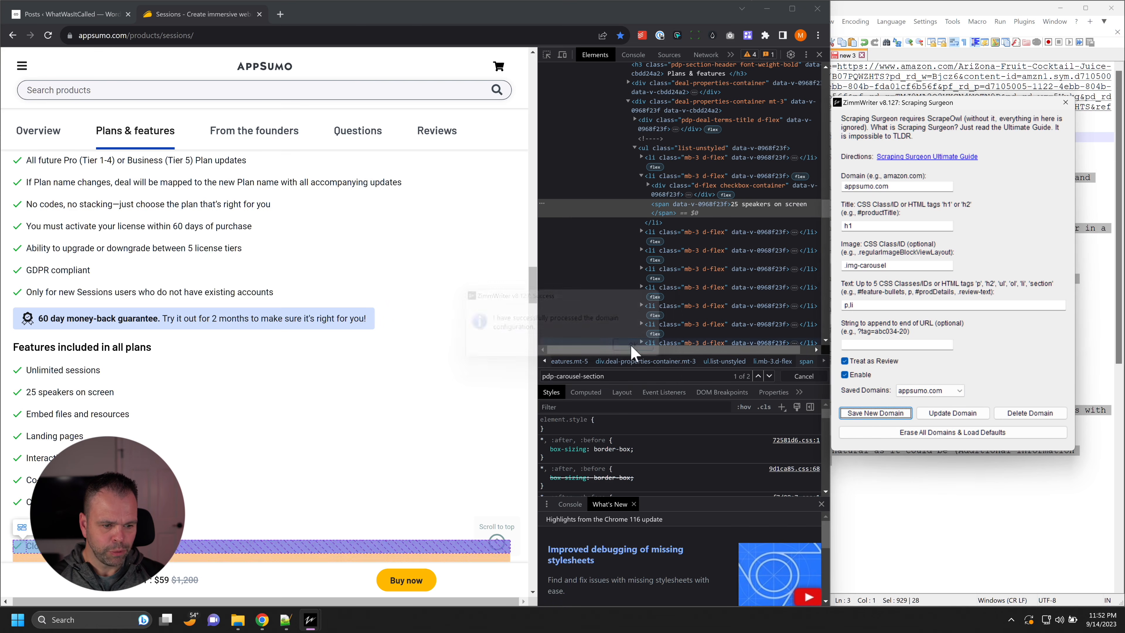
{"action": "left_click", "coordinate": [1066, 103]}
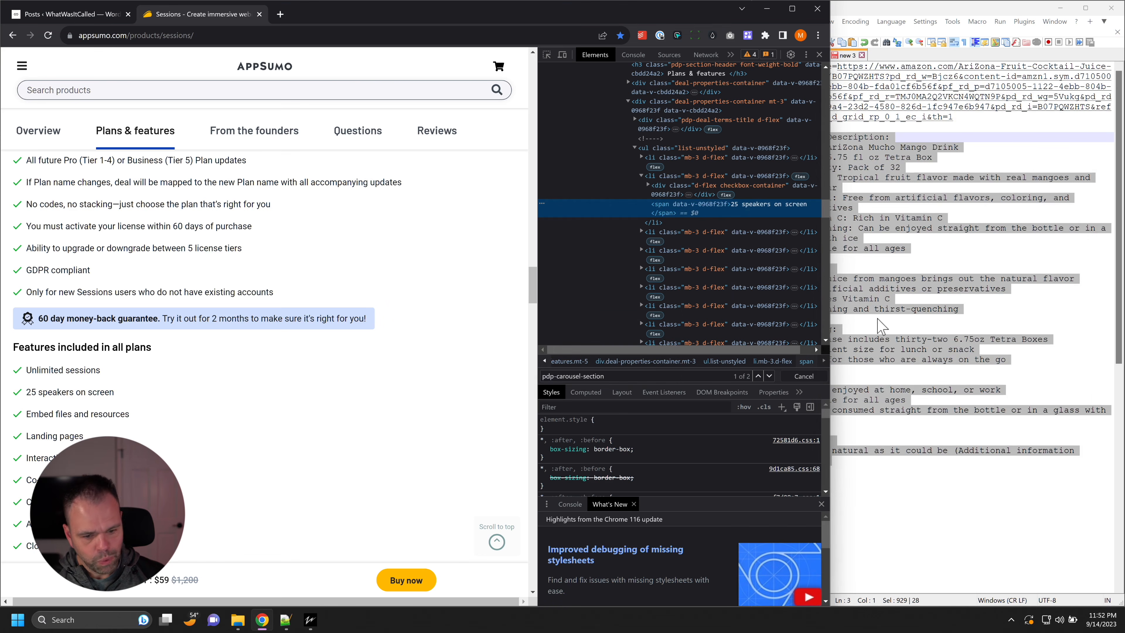
Step: Switch to ZimmWriter's options and open the ScrapeOwl configuration beside the product page
{"action": "mouse_move", "coordinate": [309, 616]}
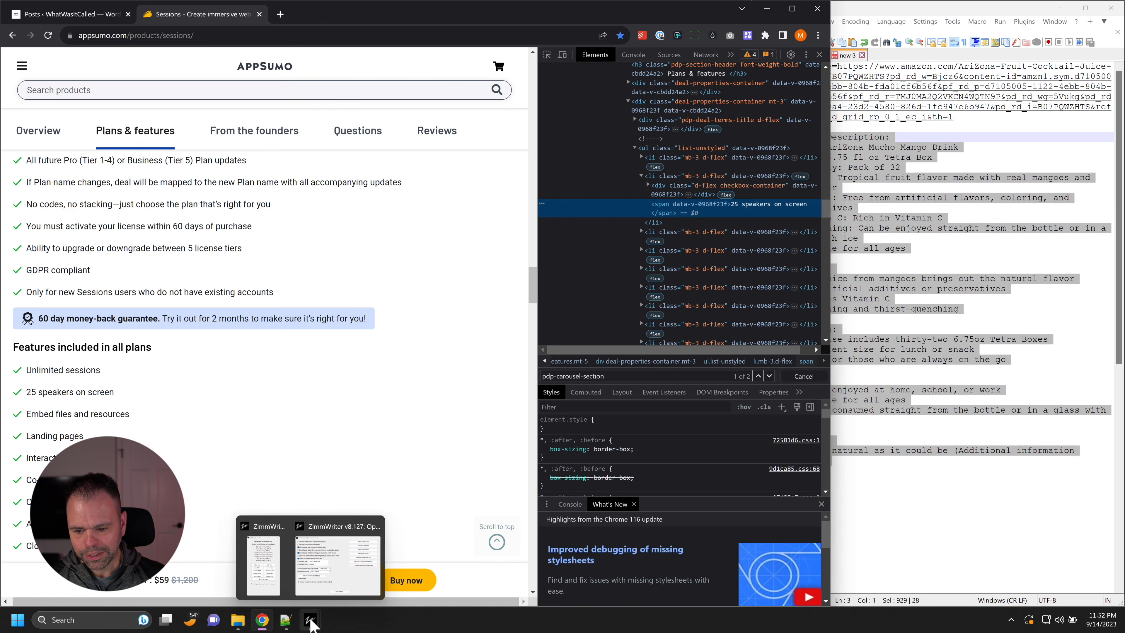
{"action": "left_click", "coordinate": [329, 583]}
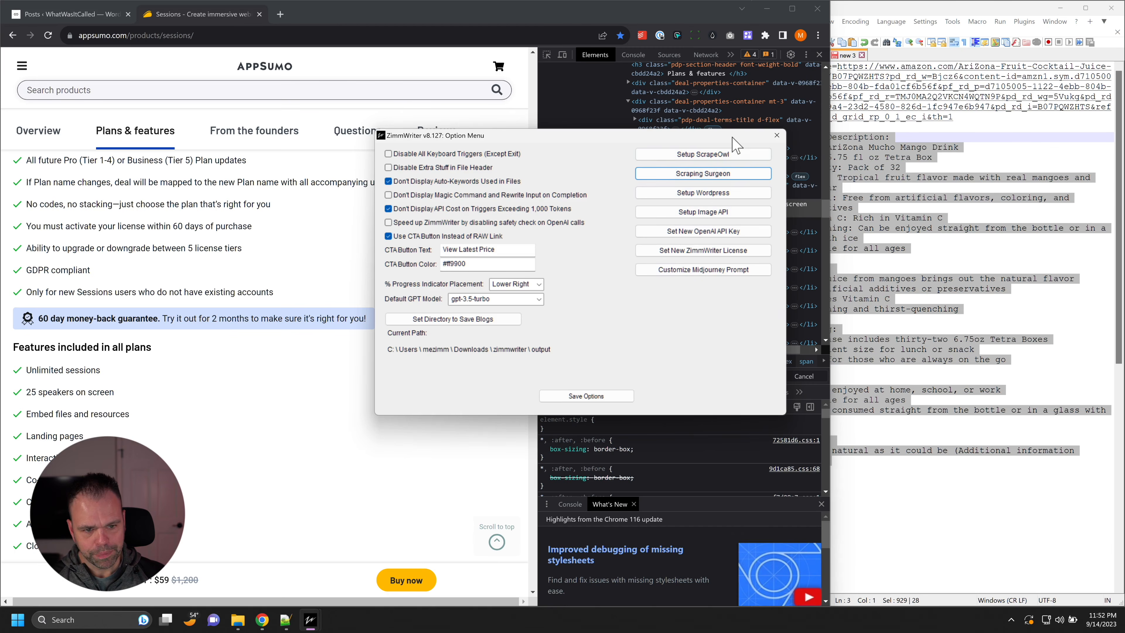
{"action": "left_click_drag", "start_coordinate": [714, 136], "coordinate": [865, 115]}
{"action": "left_click", "coordinate": [881, 131]}
{"action": "left_click_drag", "start_coordinate": [1028, 128], "coordinate": [995, 112]}
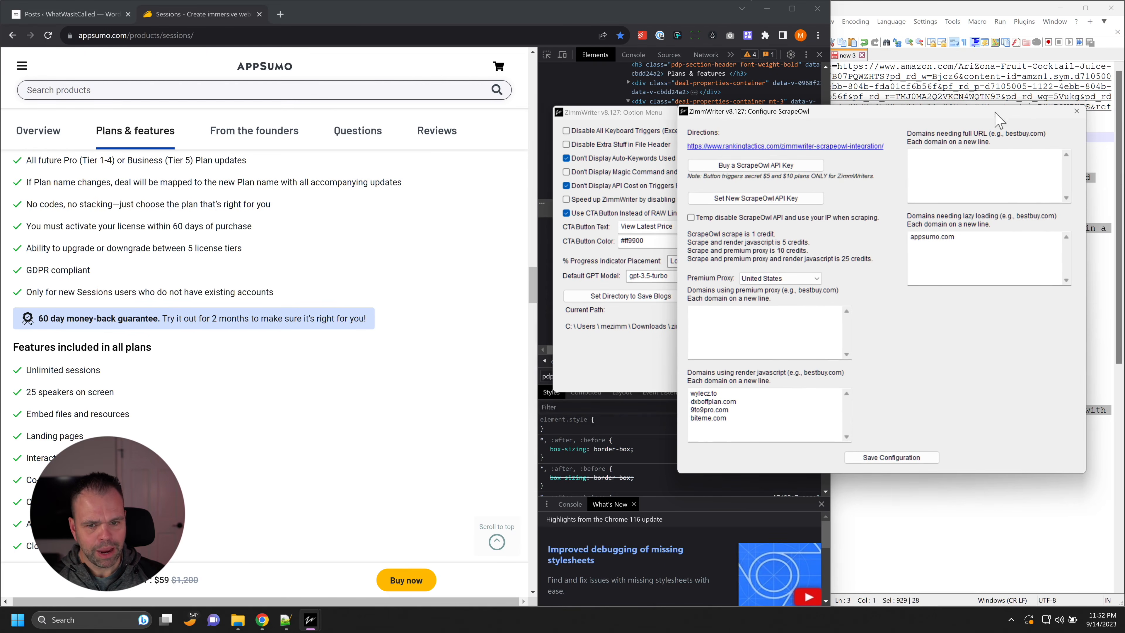
Step: Examine how the Sessions product page content loads between its top and the Plans & features section
{"action": "left_click_drag", "start_coordinate": [534, 285], "coordinate": [524, 73]}
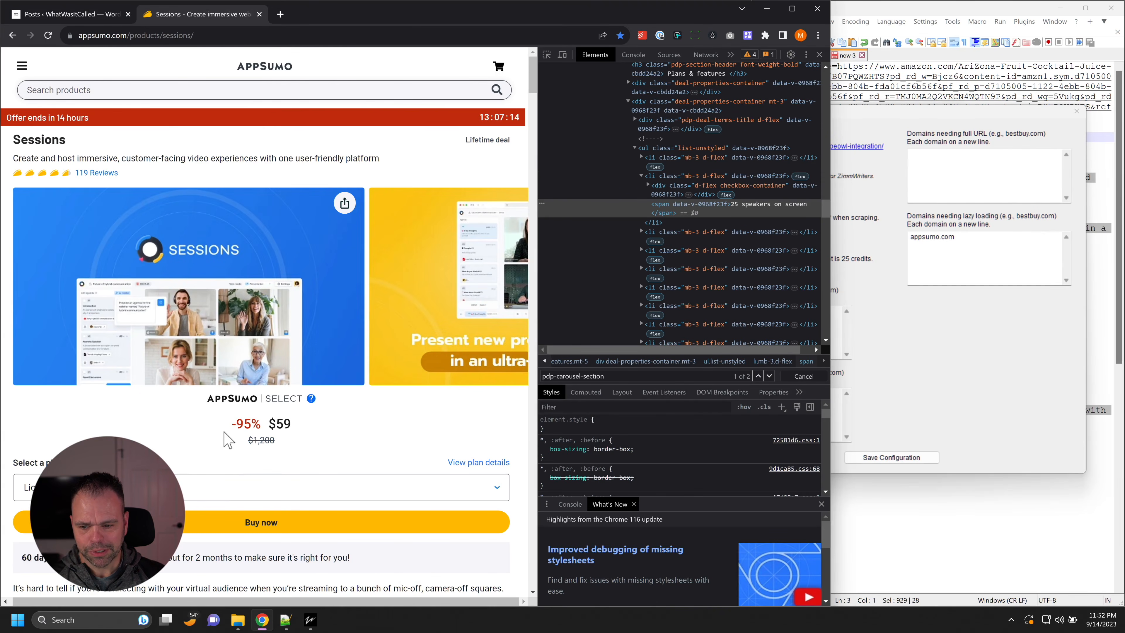
{"action": "scroll", "coordinate": [251, 452], "scroll_direction": "down", "scroll_amount": 2}
{"action": "scroll", "coordinate": [251, 452], "scroll_direction": "down", "scroll_amount": 12}
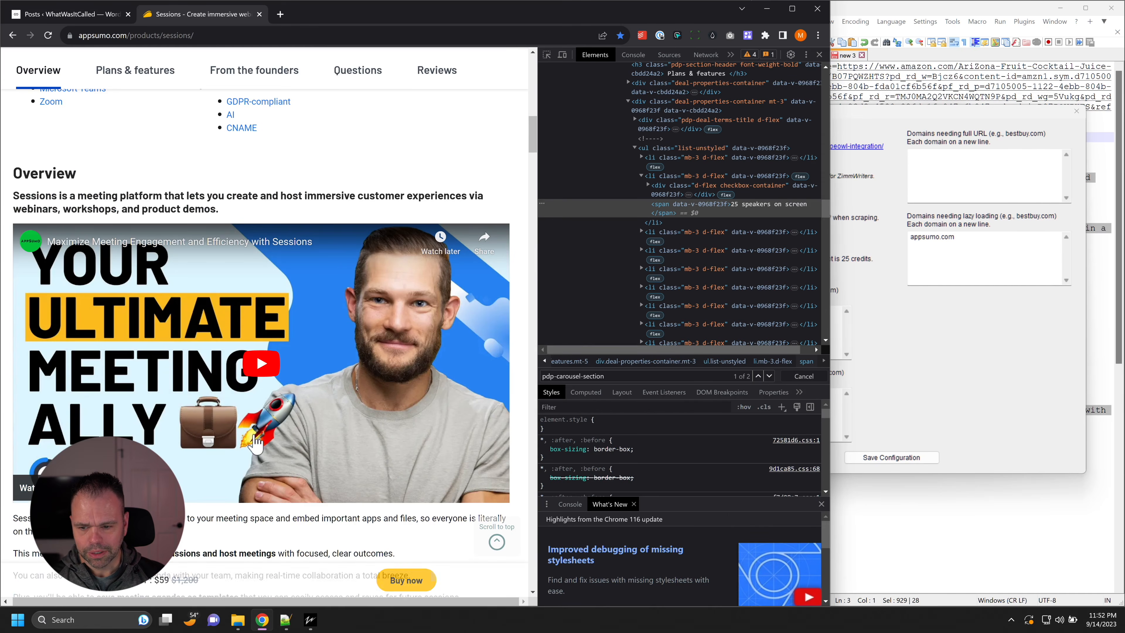
{"action": "scroll", "coordinate": [257, 444], "scroll_direction": "down", "scroll_amount": 15}
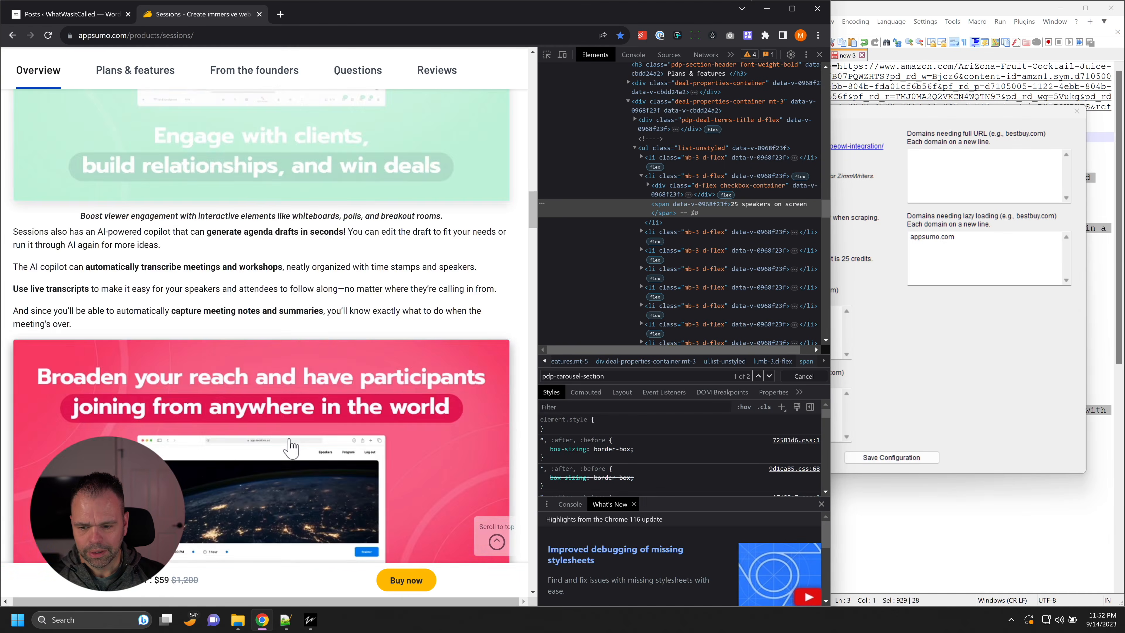
{"action": "scroll", "coordinate": [292, 445], "scroll_direction": "up", "scroll_amount": 20}
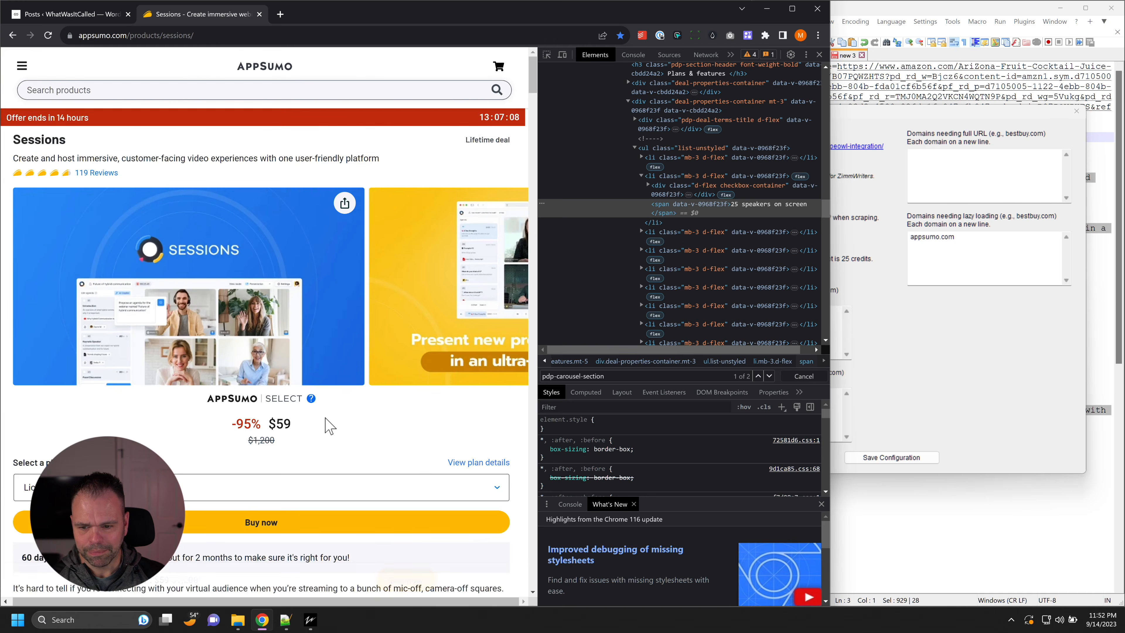
{"action": "scroll", "coordinate": [328, 428], "scroll_direction": "down", "scroll_amount": 5}
{"action": "scroll", "coordinate": [330, 428], "scroll_direction": "down", "scroll_amount": 15}
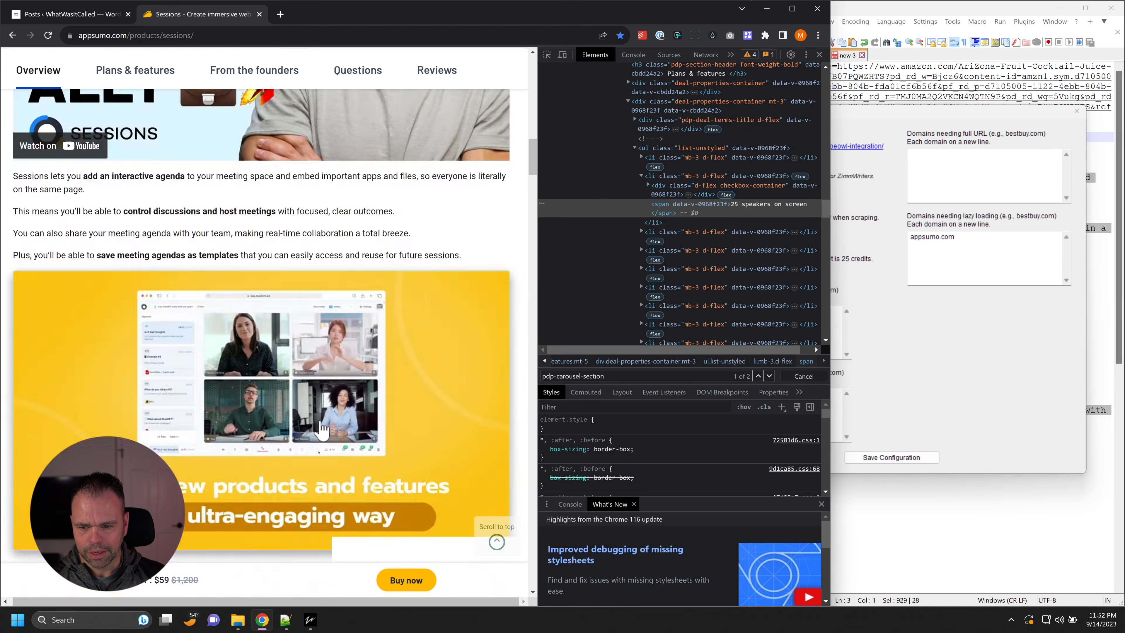
{"action": "scroll", "coordinate": [323, 428], "scroll_direction": "down", "scroll_amount": 15}
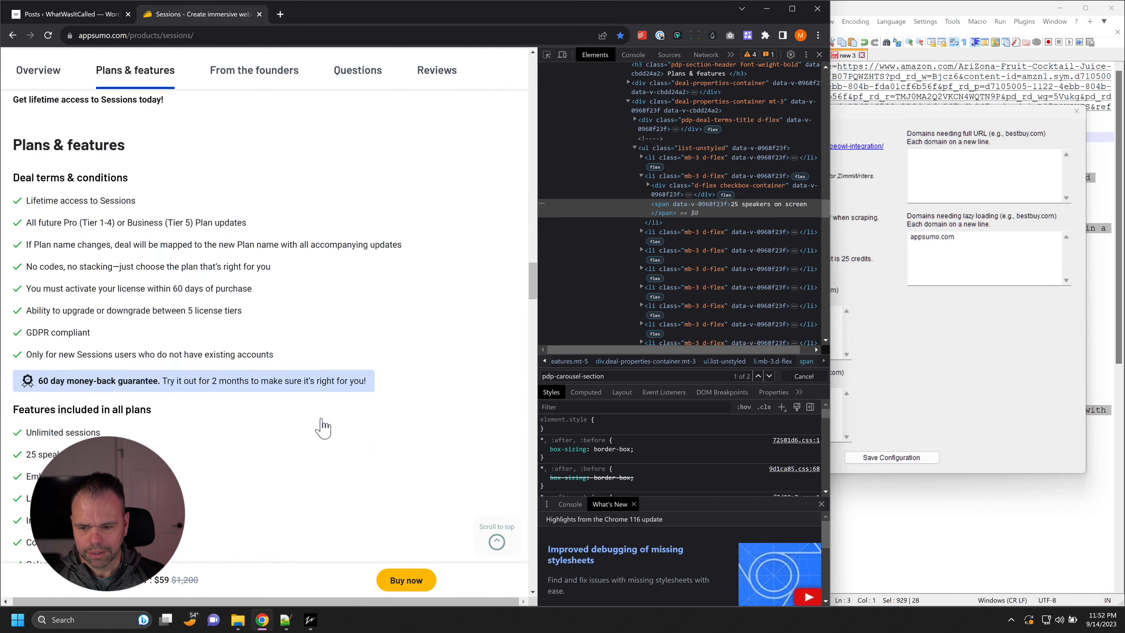
{"action": "scroll", "coordinate": [323, 428], "scroll_direction": "down", "scroll_amount": 8}
{"action": "scroll", "coordinate": [317, 433], "scroll_direction": "up", "scroll_amount": 20}
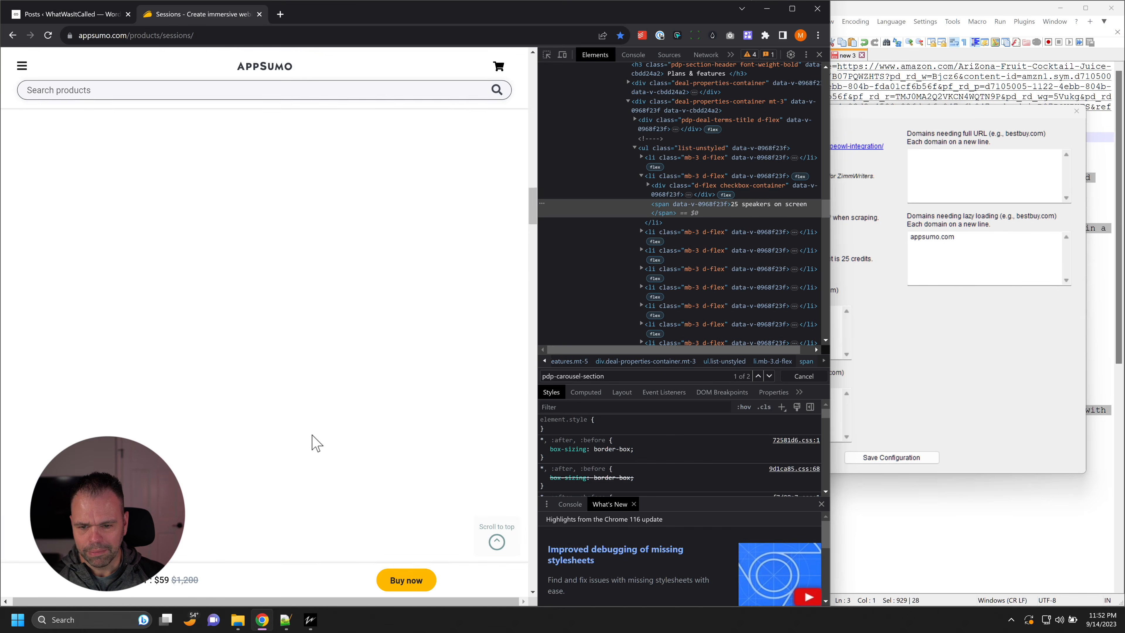
{"action": "scroll", "coordinate": [313, 439], "scroll_direction": "up", "scroll_amount": 10}
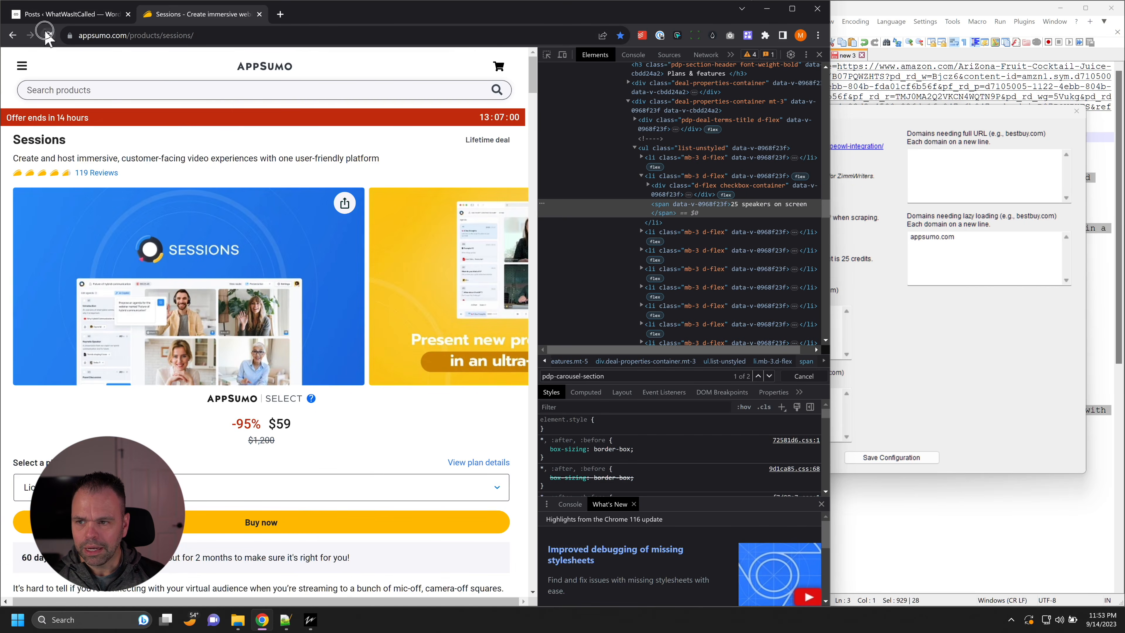
Step: Reload the Sessions product page and check how the Overview images load further down
{"action": "left_click", "coordinate": [48, 35]}
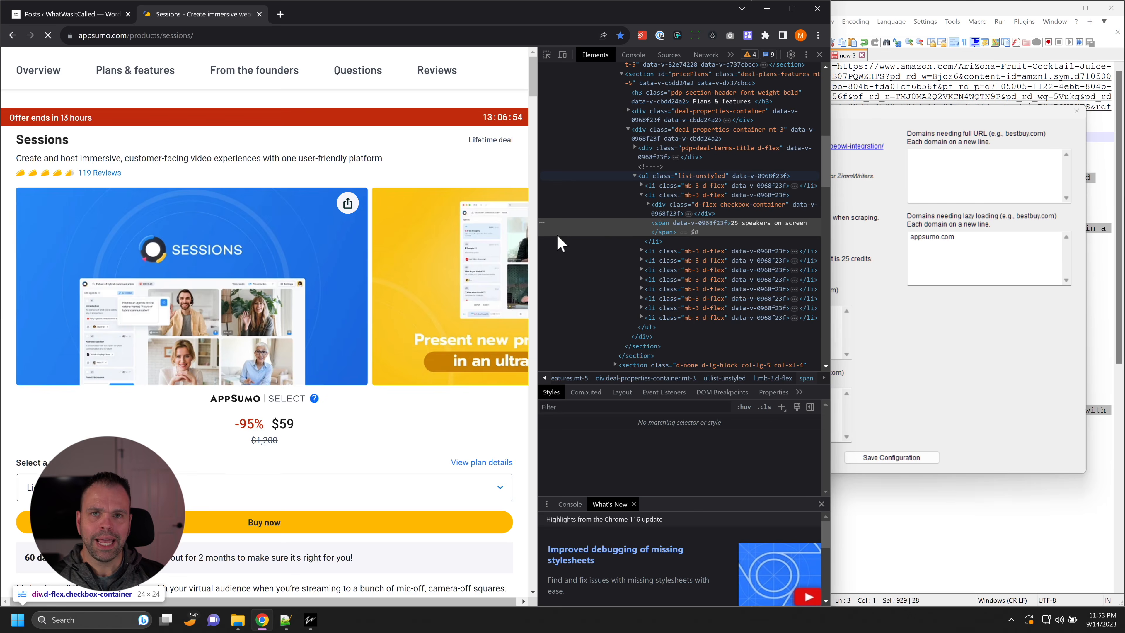
{"action": "scroll", "coordinate": [441, 261], "scroll_direction": "down", "scroll_amount": 15}
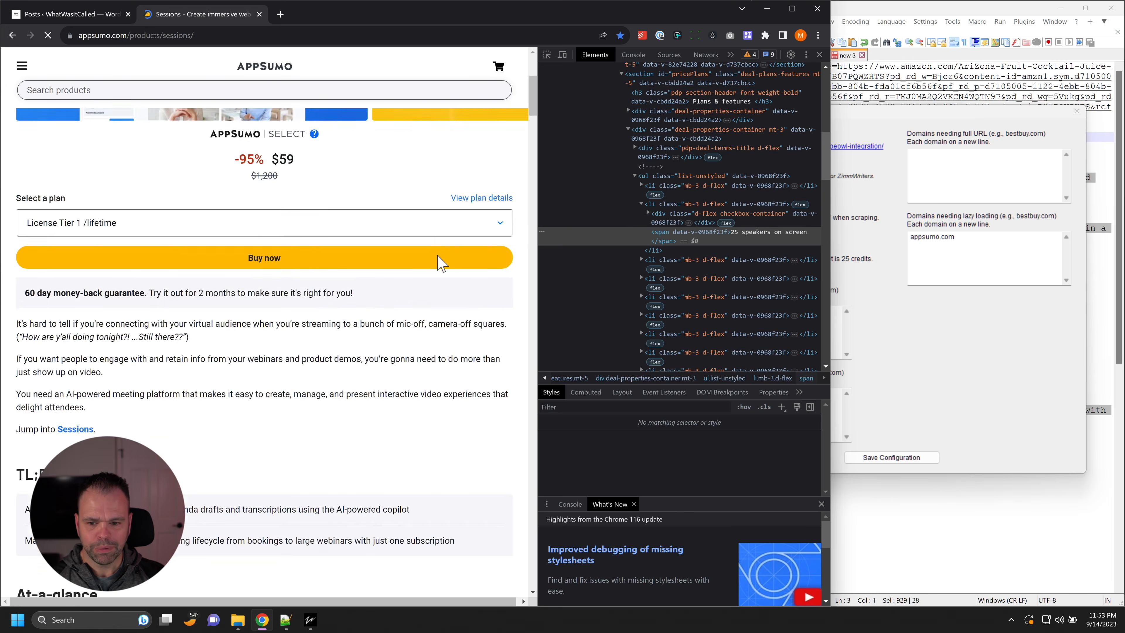
{"action": "scroll", "coordinate": [442, 265], "scroll_direction": "down", "scroll_amount": 15}
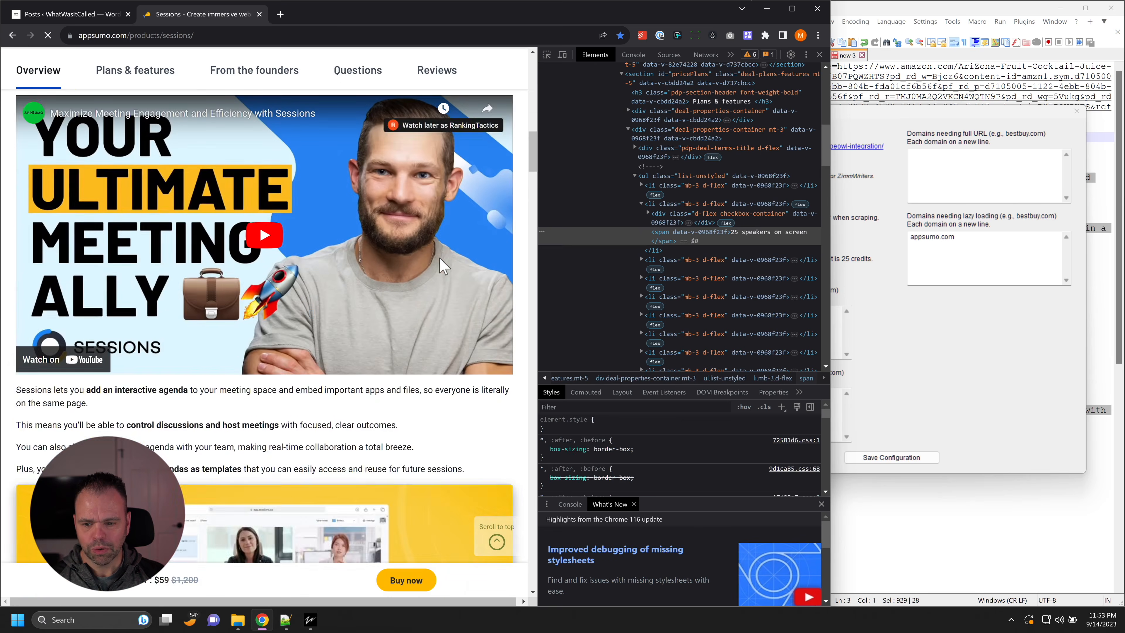
{"action": "scroll", "coordinate": [443, 262], "scroll_direction": "down", "scroll_amount": 15}
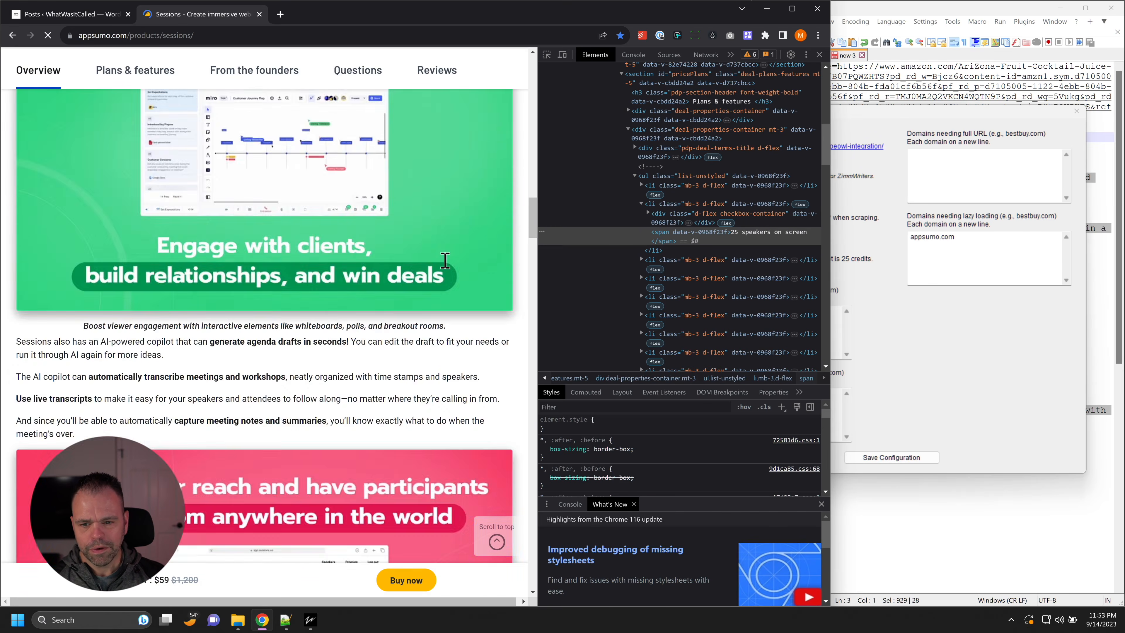
Step: Try appsumo.com in the premium proxy and full URL domain lists of the ScrapeOwl configuration, and clear both entries again
{"action": "left_click", "coordinate": [926, 126]}
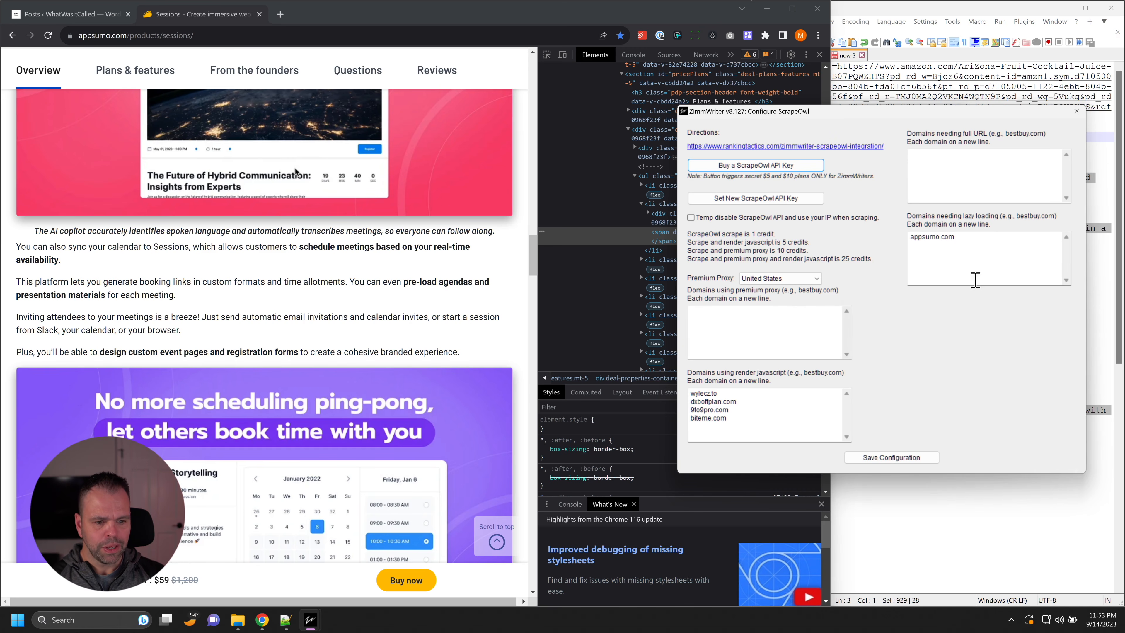
{"action": "double_click", "coordinate": [920, 236]}
{"action": "key", "text": "ctrl+c"}
{"action": "left_click", "coordinate": [762, 326]}
{"action": "key", "text": "ctrl+v"}
{"action": "left_click", "coordinate": [1041, 164]}
{"action": "key", "text": "ctrl+v"}
{"action": "left_click_drag", "start_coordinate": [1003, 164], "coordinate": [739, 113]}
{"action": "key", "text": "Delete"}
{"action": "double_click", "coordinate": [755, 312]}
{"action": "key", "text": "Delete"}
Step: Save the ScrapeOwl configuration with appsumo.com as a domain needing lazy loading, and close the configuration and options windows
{"action": "left_click_drag", "start_coordinate": [967, 240], "coordinate": [908, 236]}
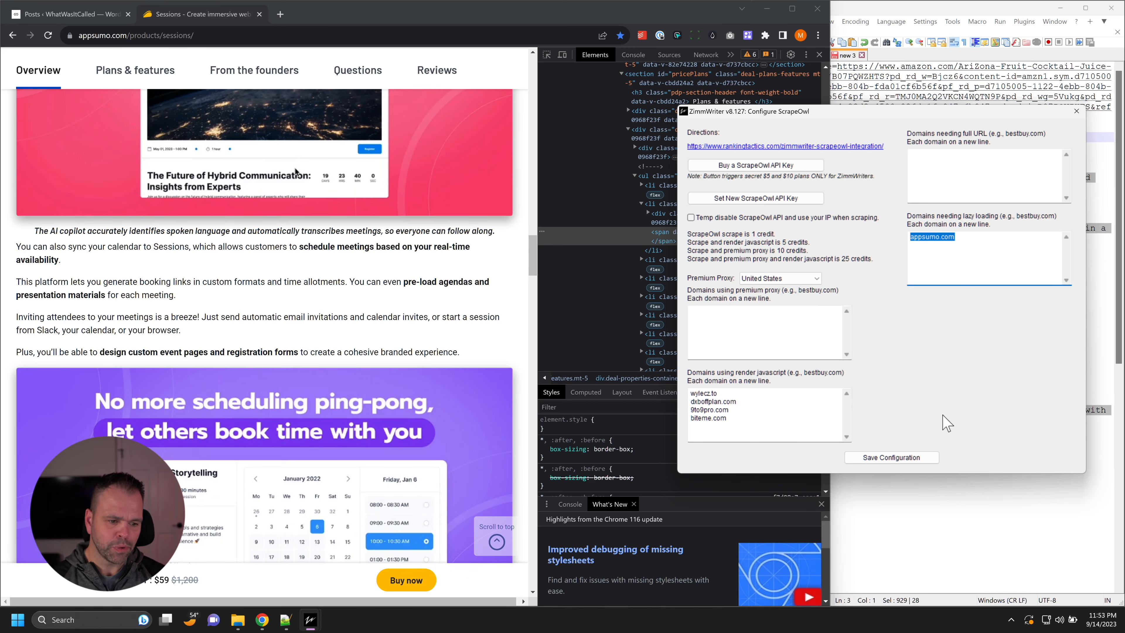
{"action": "left_click", "coordinate": [916, 458]}
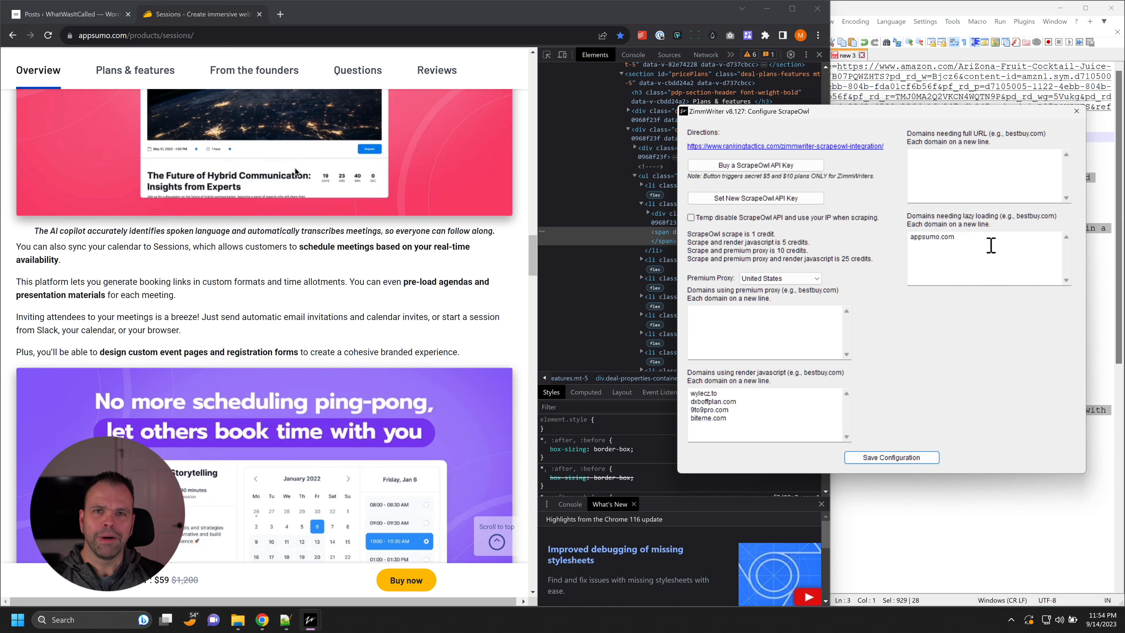
{"action": "left_click", "coordinate": [1076, 112]}
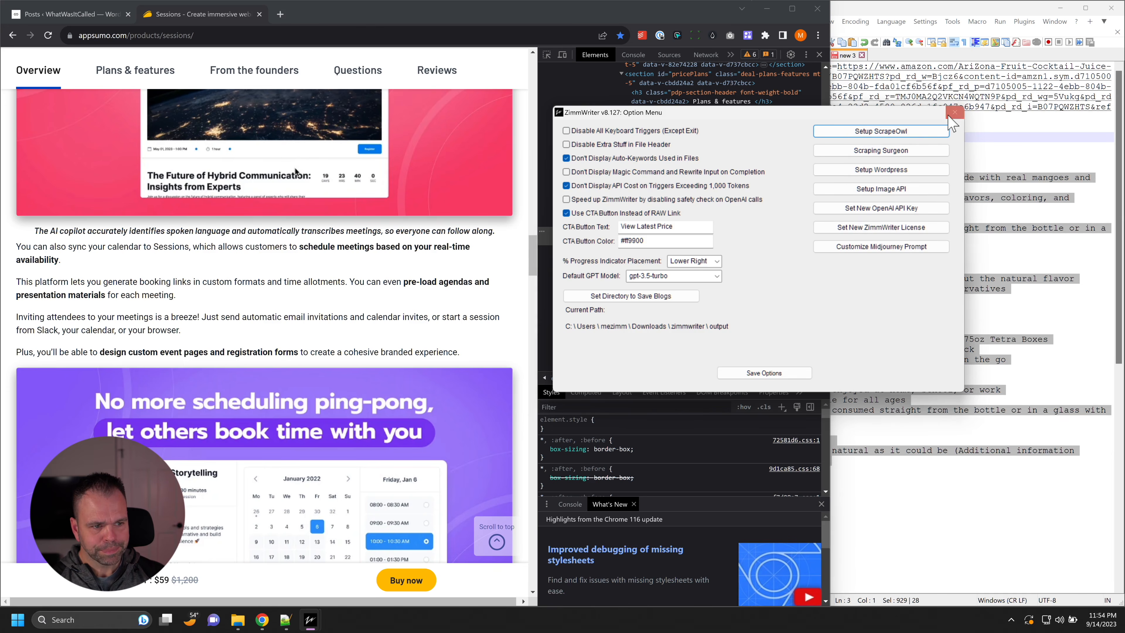
{"action": "left_click", "coordinate": [955, 113]}
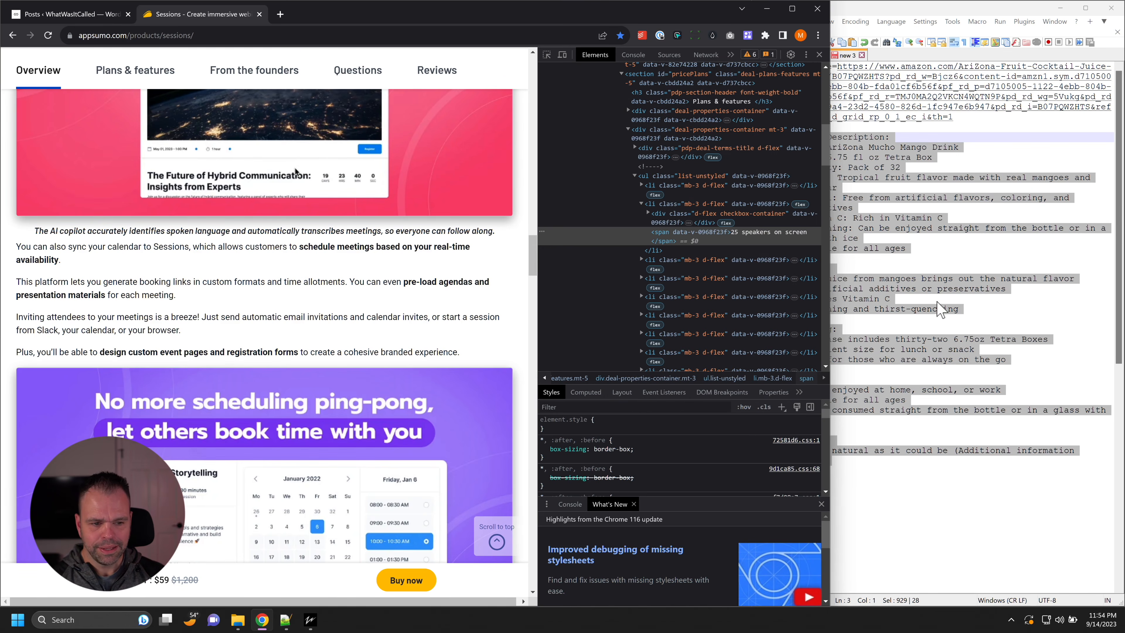
{"action": "left_click", "coordinate": [952, 280]}
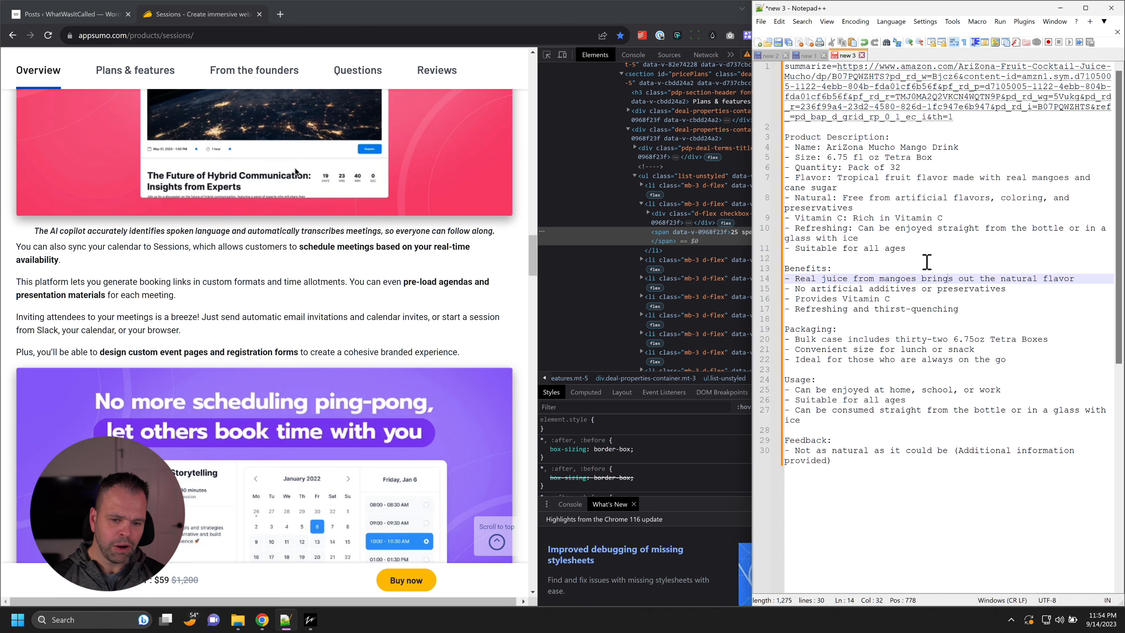
{"action": "left_click", "coordinate": [262, 620]}
{"action": "key", "text": "ctrl+c"}
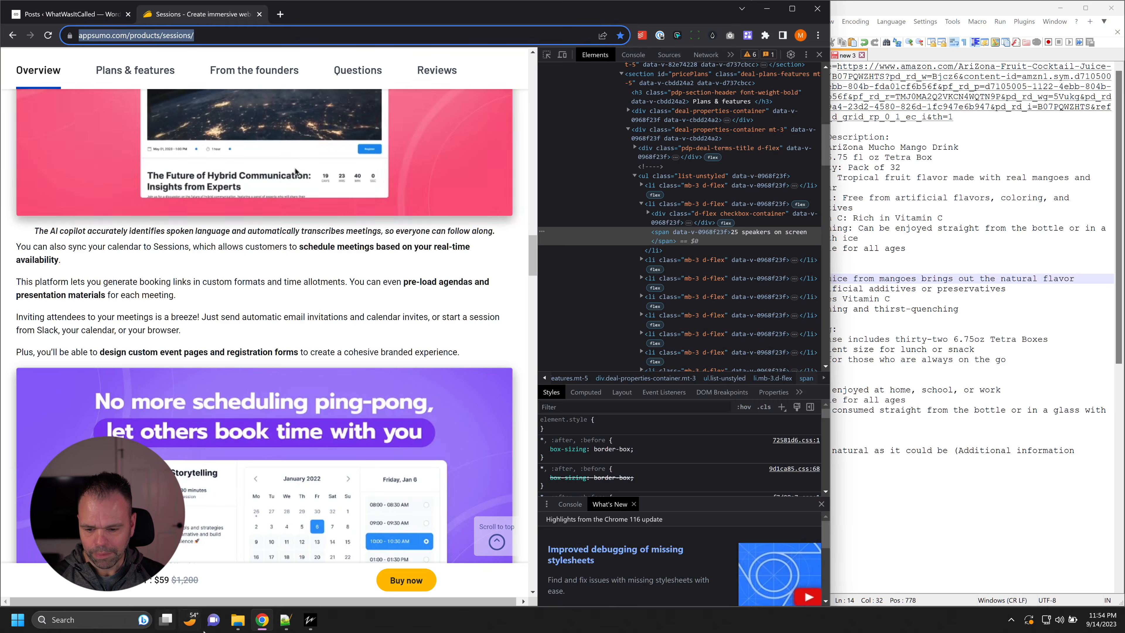
{"action": "left_click", "coordinate": [310, 619]}
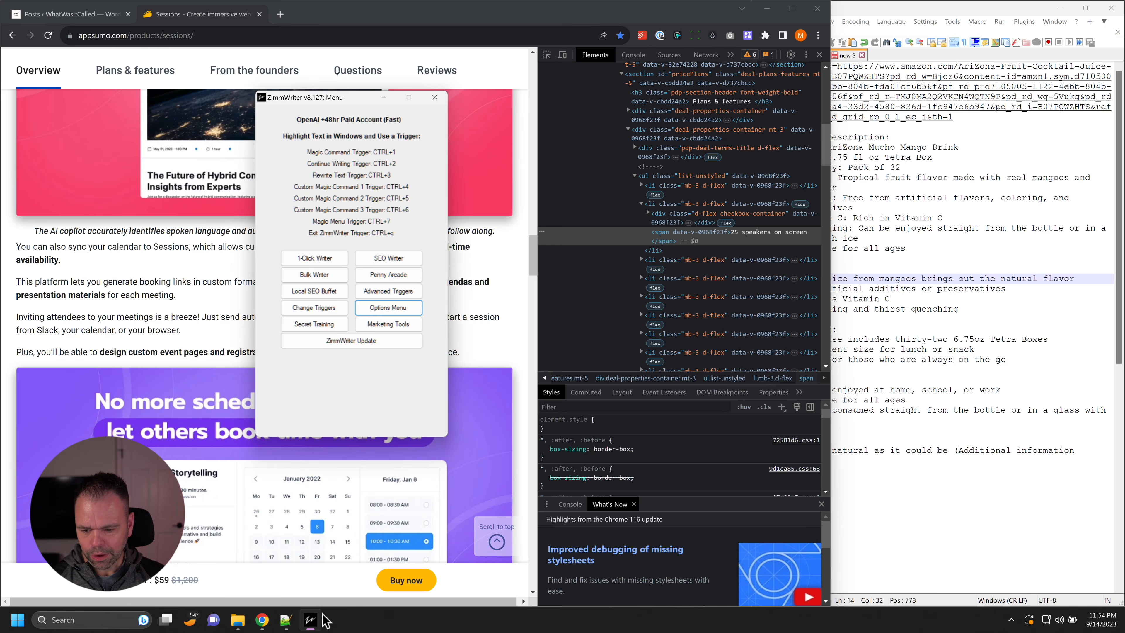
{"action": "left_click", "coordinate": [404, 275]}
{"action": "key", "text": "ctrl+v"}
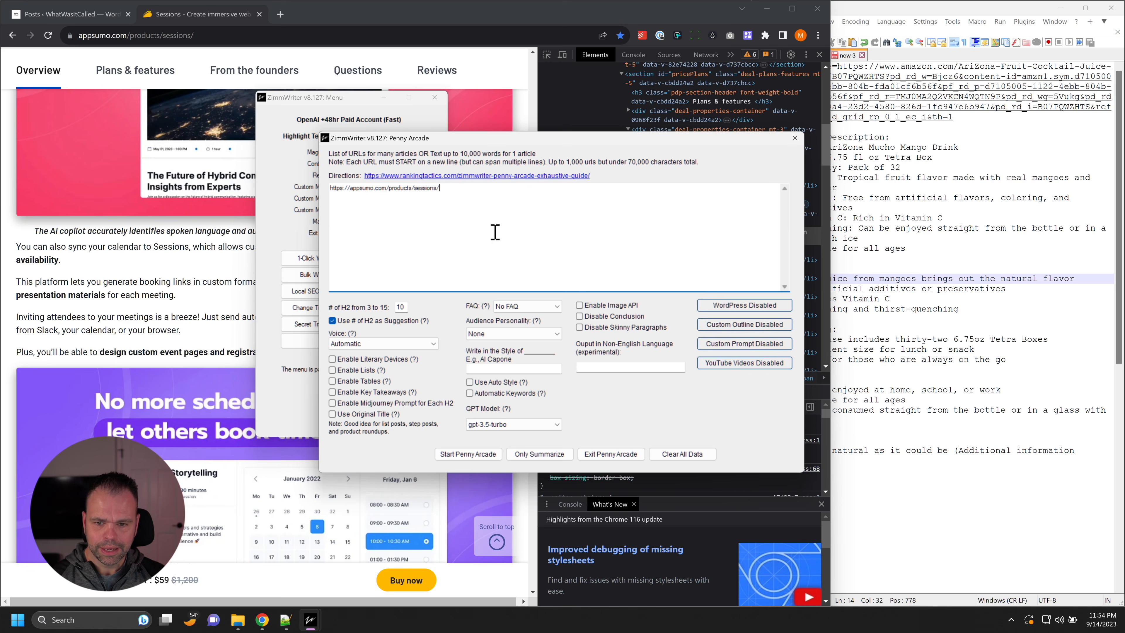
{"action": "left_click", "coordinate": [526, 455]}
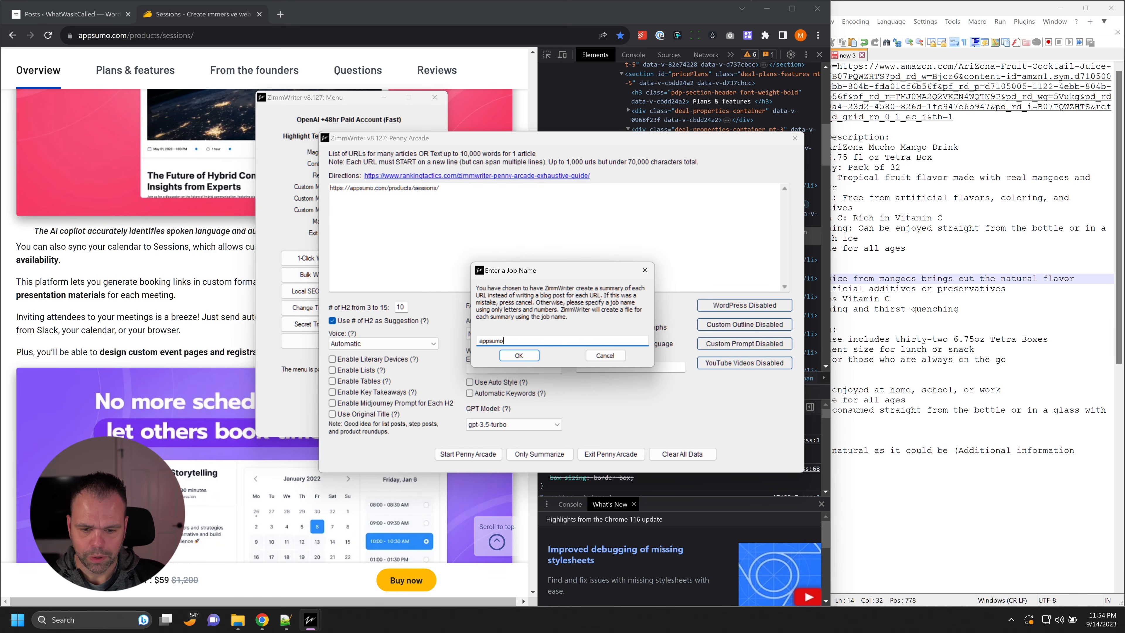
{"action": "left_click", "coordinate": [519, 356]}
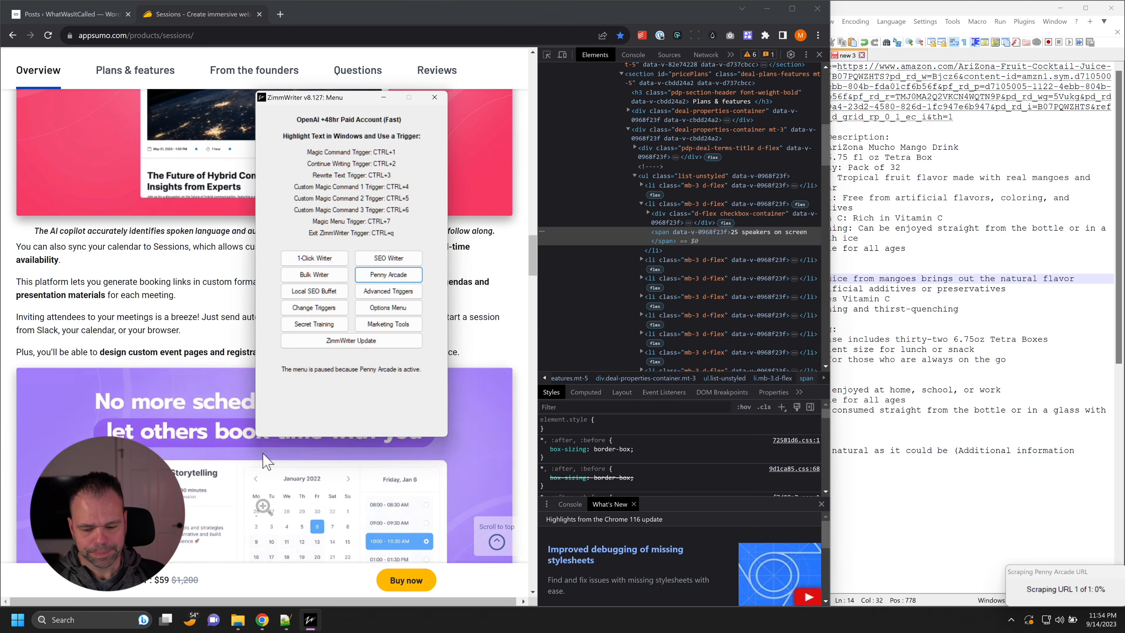
Step: Acknowledge the finished summarizing job and open the appsumo_0001 text file from ZimmWriter's output folder
{"action": "left_click", "coordinate": [966, 117]}
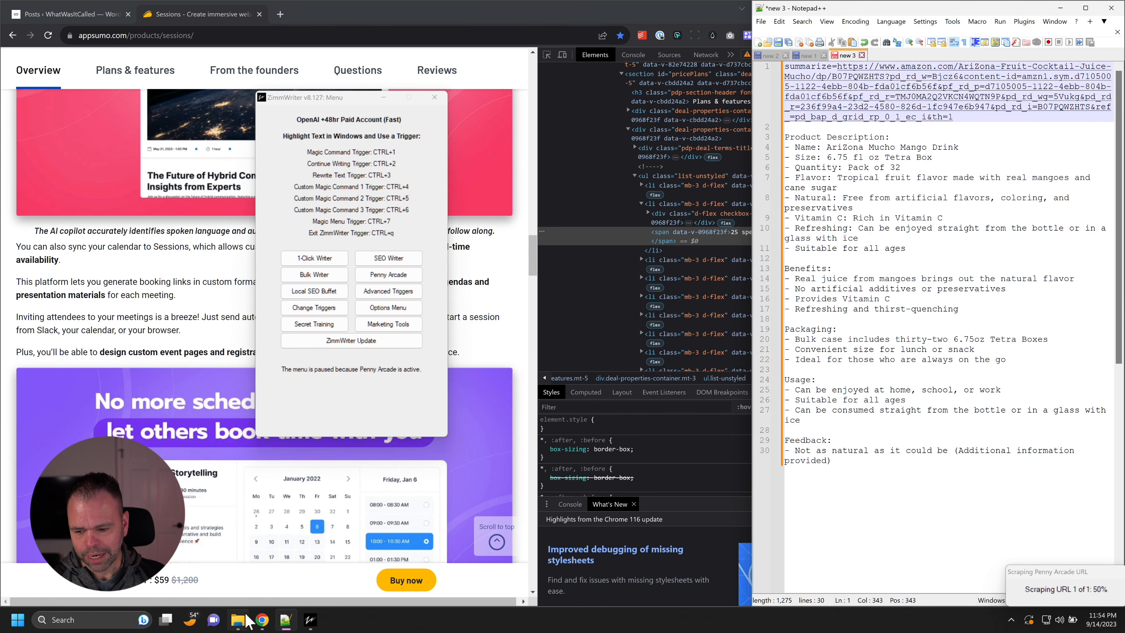
{"action": "left_click", "coordinate": [238, 620]}
{"action": "left_click_drag", "start_coordinate": [717, 63], "coordinate": [666, 59]}
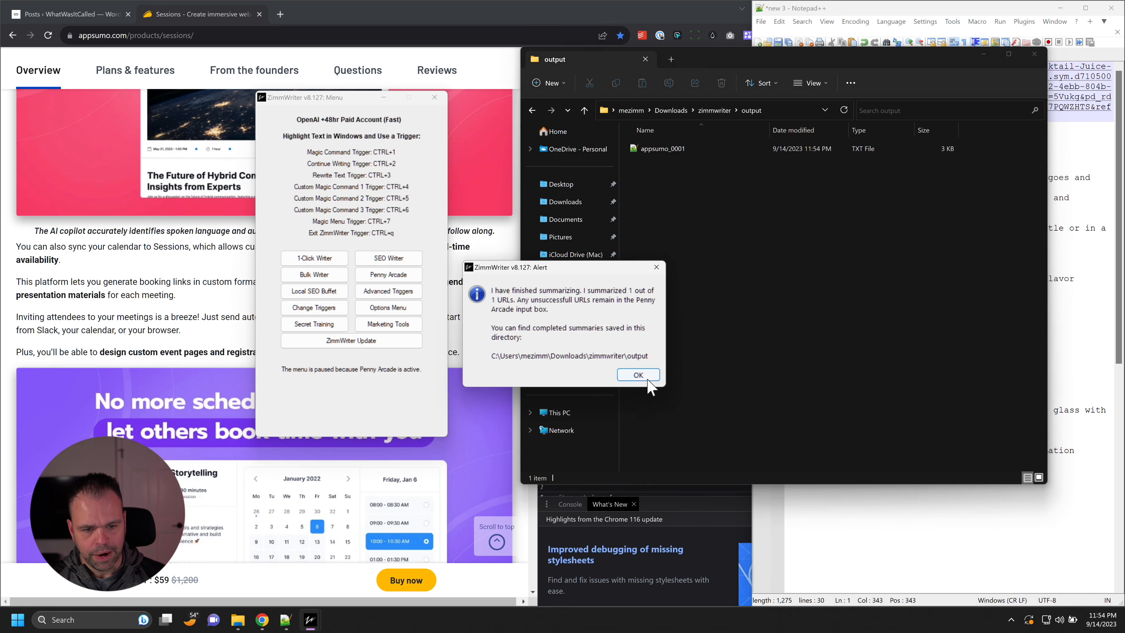
{"action": "left_click", "coordinate": [648, 379]}
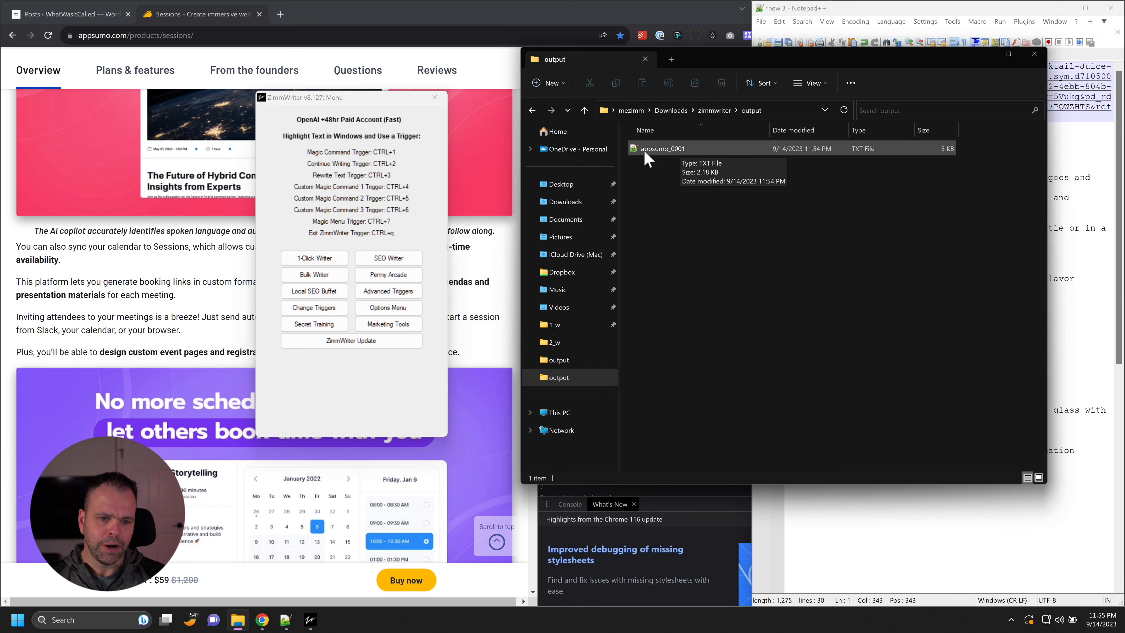
{"action": "double_click", "coordinate": [680, 151]}
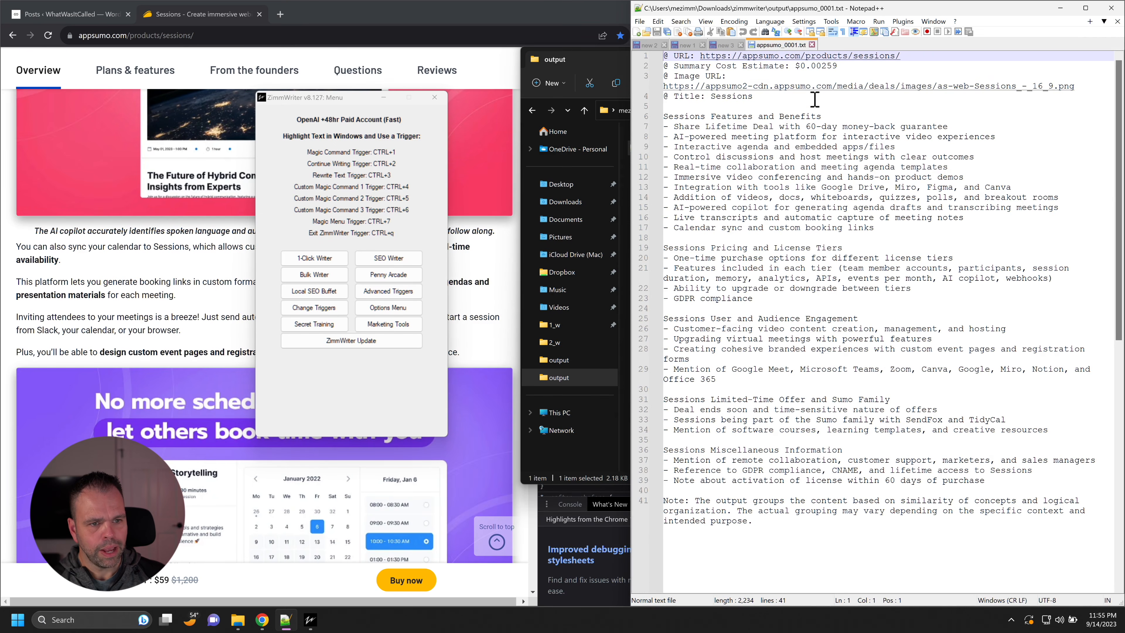
Step: Check the summary's cost estimate, view its image URL in a new browser tab, and return to the summary file
{"action": "left_click_drag", "start_coordinate": [839, 68], "coordinate": [797, 68]}
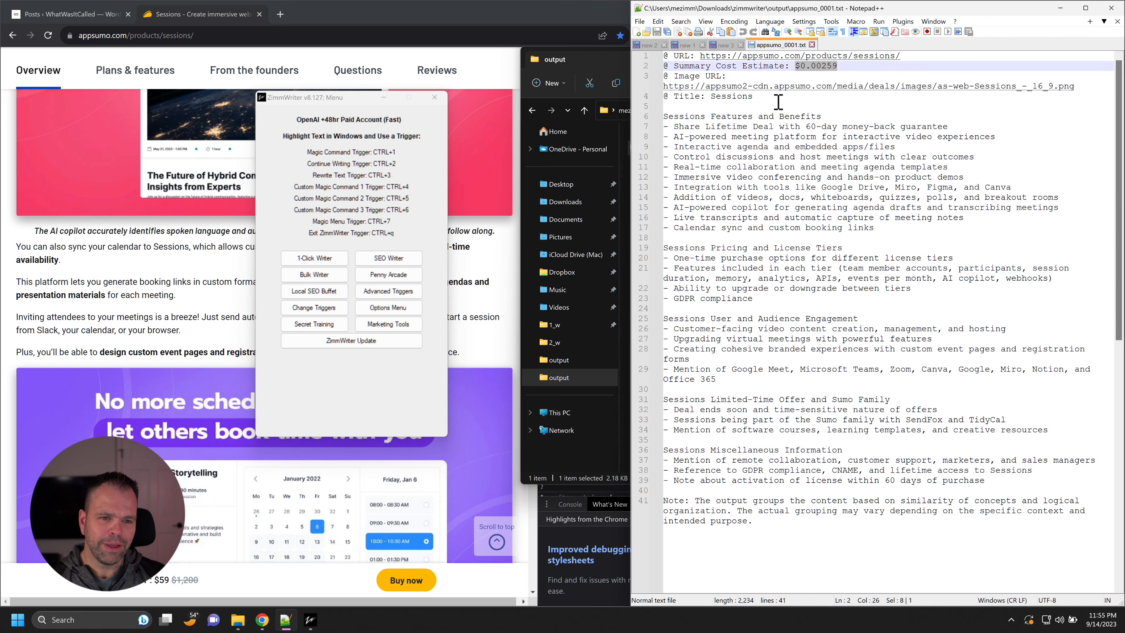
{"action": "left_click_drag", "start_coordinate": [1076, 86], "coordinate": [656, 85]}
{"action": "key", "text": "ctrl+c"}
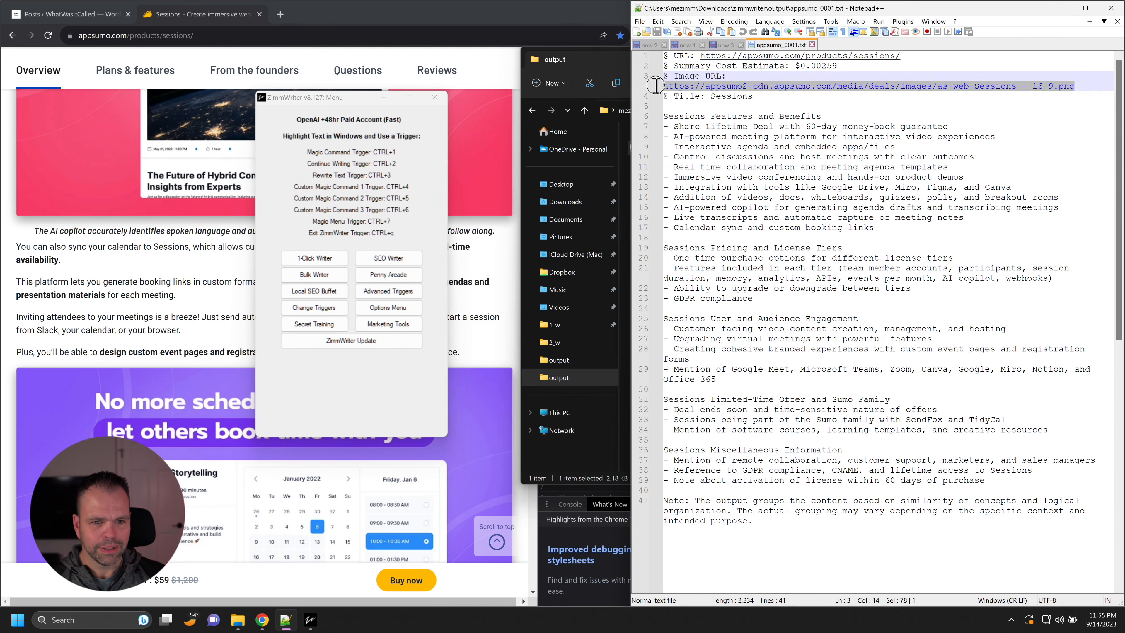
{"action": "left_click", "coordinate": [308, 25]}
{"action": "left_click", "coordinate": [280, 14]}
{"action": "key", "text": "ctrl+v"}
{"action": "key", "text": "Return"}
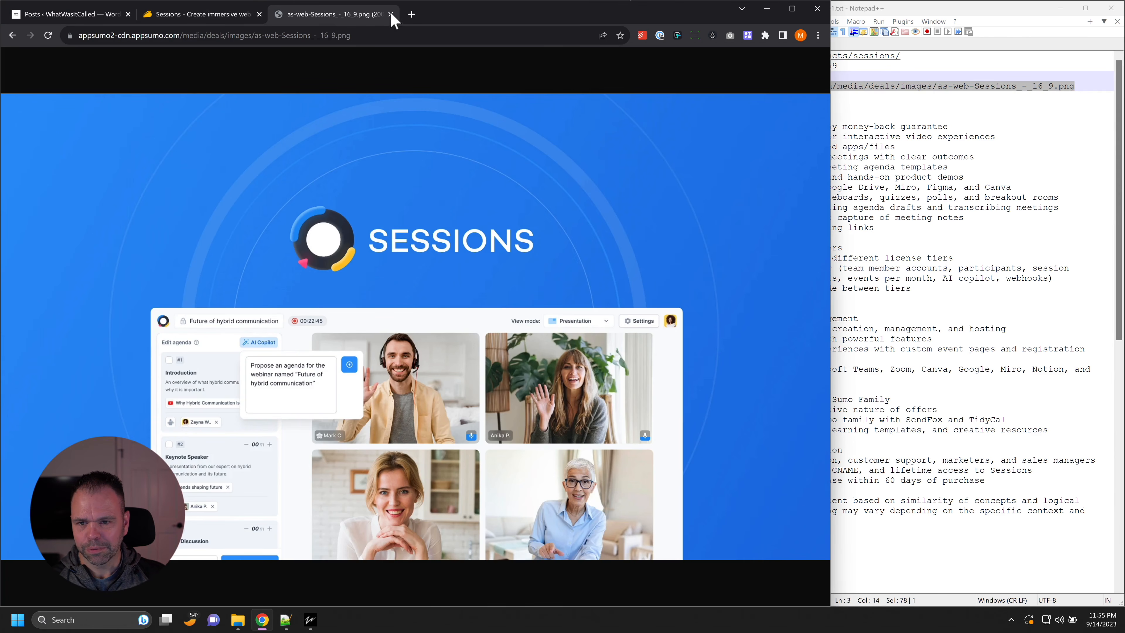
{"action": "left_click", "coordinate": [391, 14]}
{"action": "left_click", "coordinate": [990, 229]}
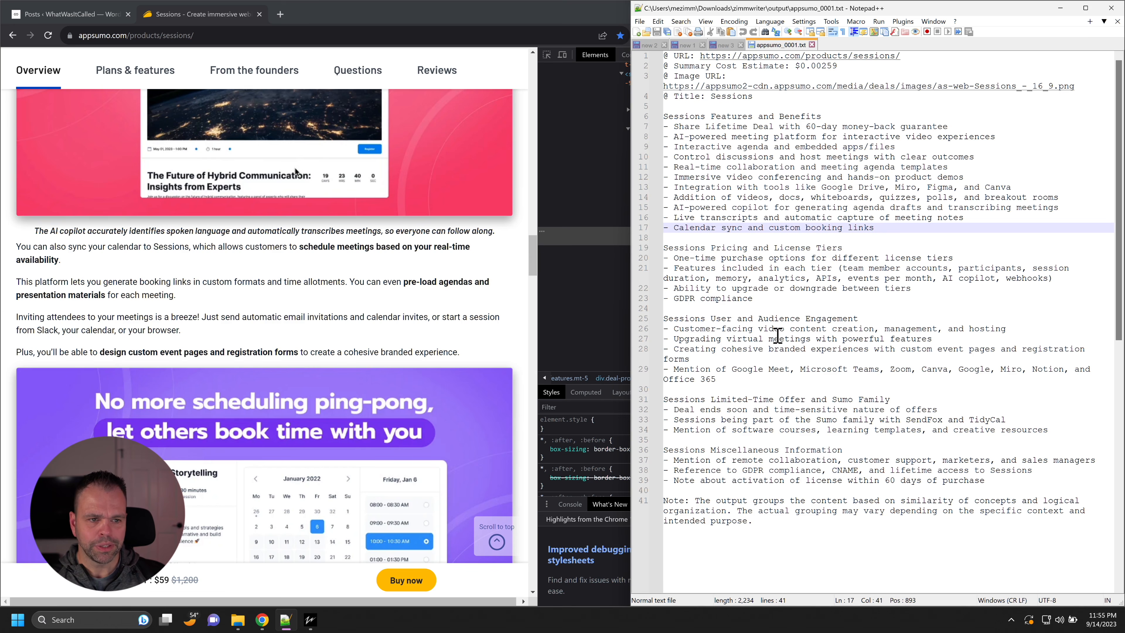
Step: Copy the Sessions product URL from the summary into Penny Arcade and set the number of H2s to 5
{"action": "left_click_drag", "start_coordinate": [902, 57], "coordinate": [700, 56]}
{"action": "key", "text": "ctrl+c"}
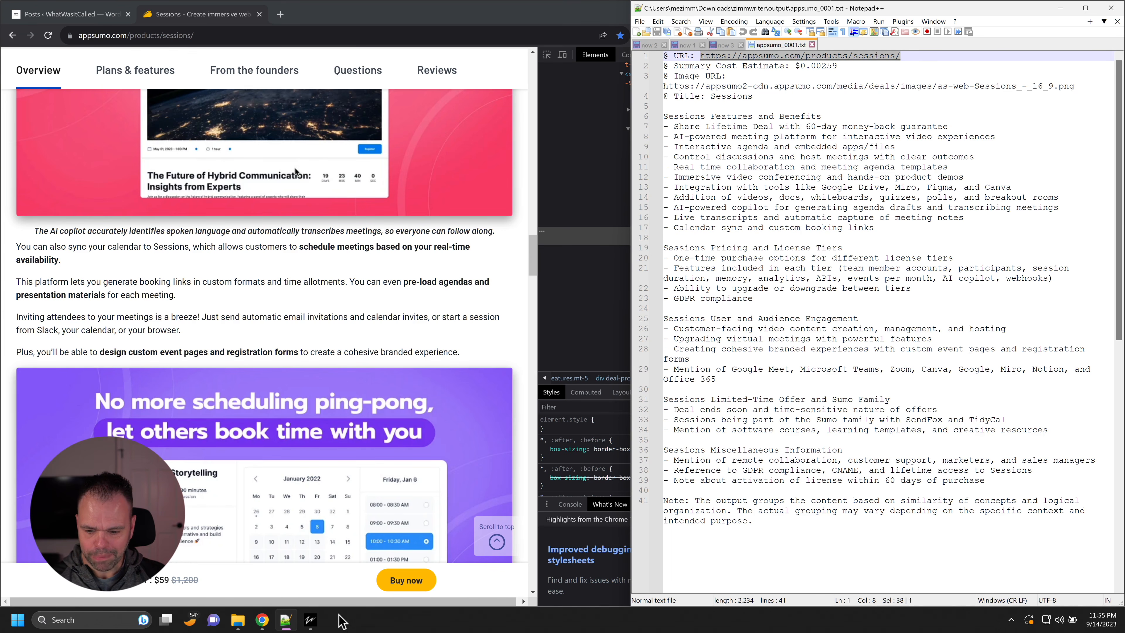
{"action": "left_click", "coordinate": [310, 620]}
{"action": "left_click", "coordinate": [390, 275]}
{"action": "key", "text": "ctrl+v"}
{"action": "double_click", "coordinate": [402, 306]}
{"action": "type", "text": "5"}
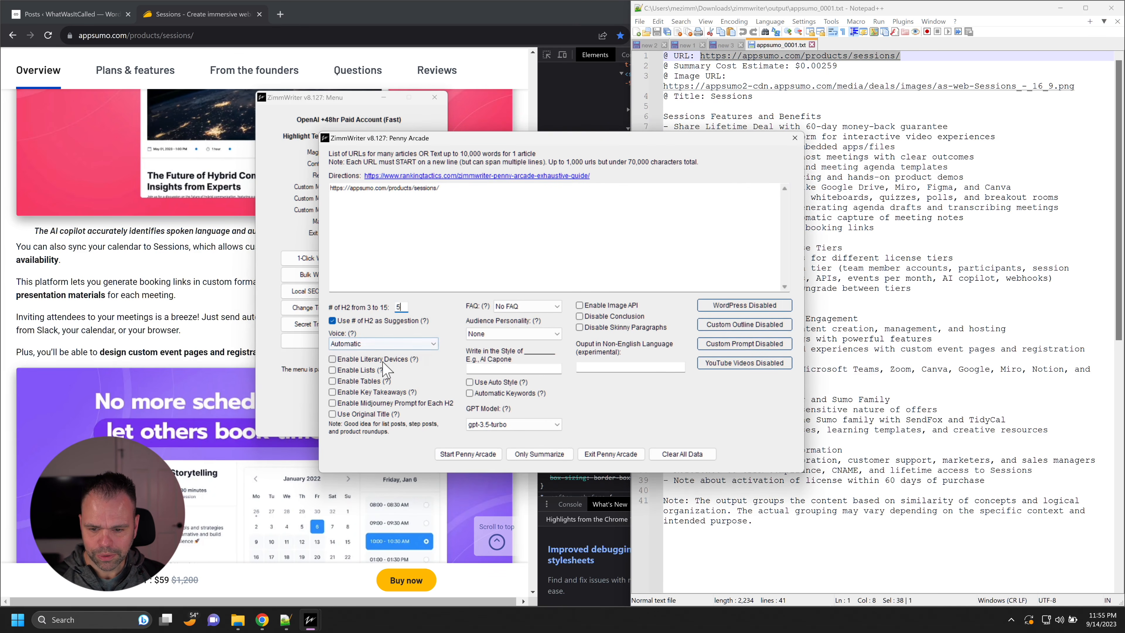
Step: Enable literary devices, lists, tables and key takeaways for the article, and set the voice to First Person Singular
{"action": "left_click", "coordinate": [373, 360]}
{"action": "left_click", "coordinate": [367, 371]}
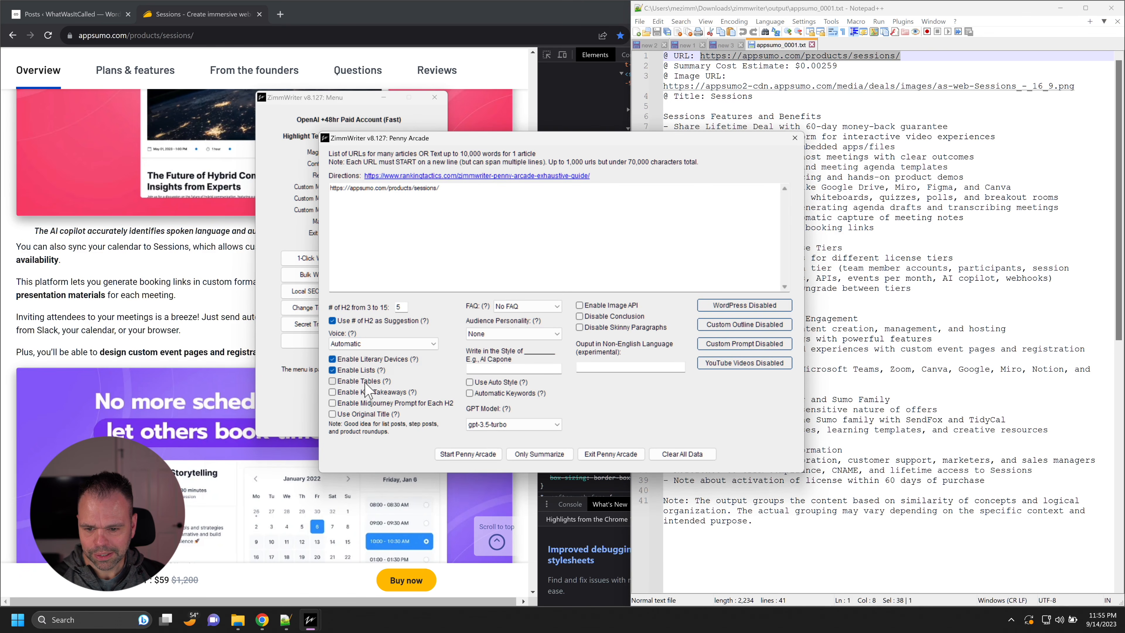
{"action": "left_click", "coordinate": [386, 344]}
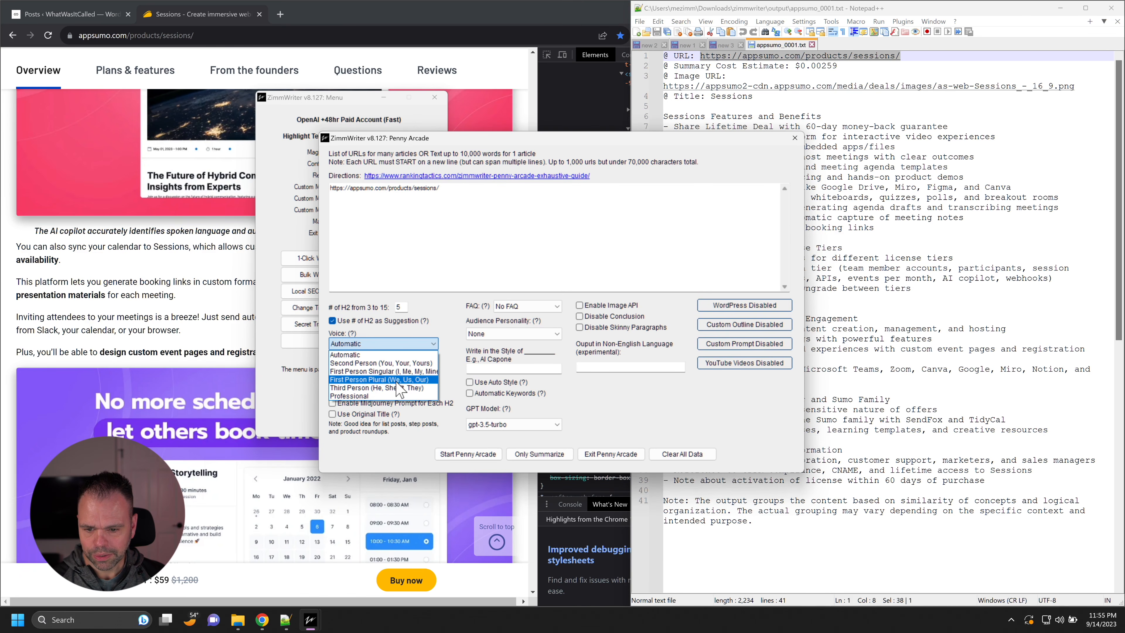
{"action": "left_click", "coordinate": [381, 372]}
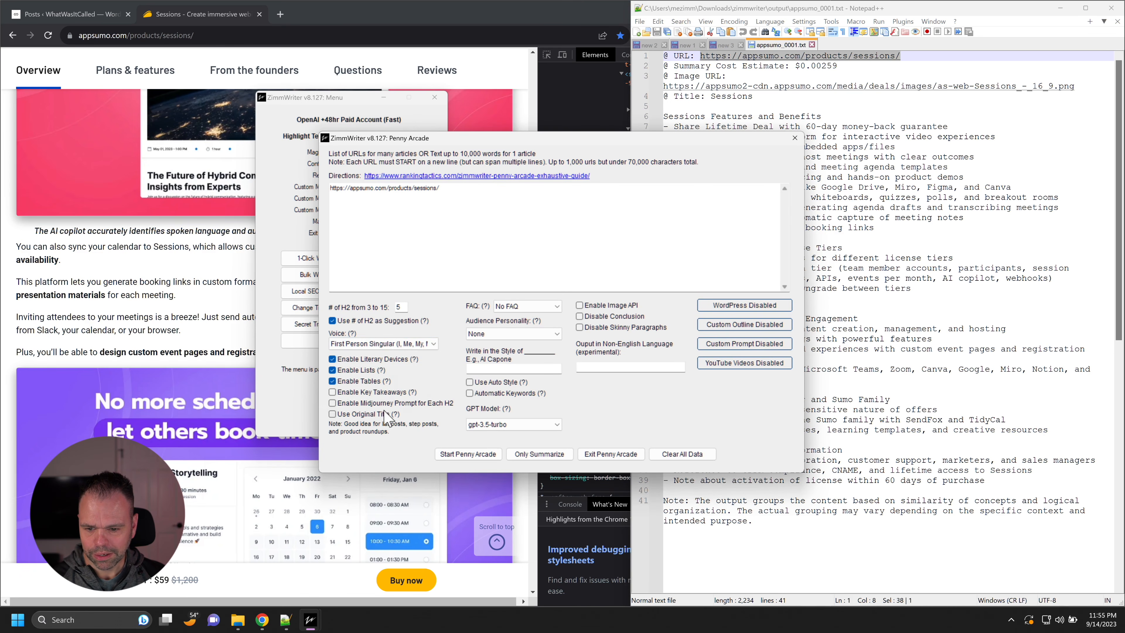
{"action": "left_click", "coordinate": [394, 393]}
Step: Set the article's FAQ option to FAQ + Short Answers and enable Auto Style
{"action": "left_click", "coordinate": [528, 307]}
{"action": "left_click", "coordinate": [522, 343]}
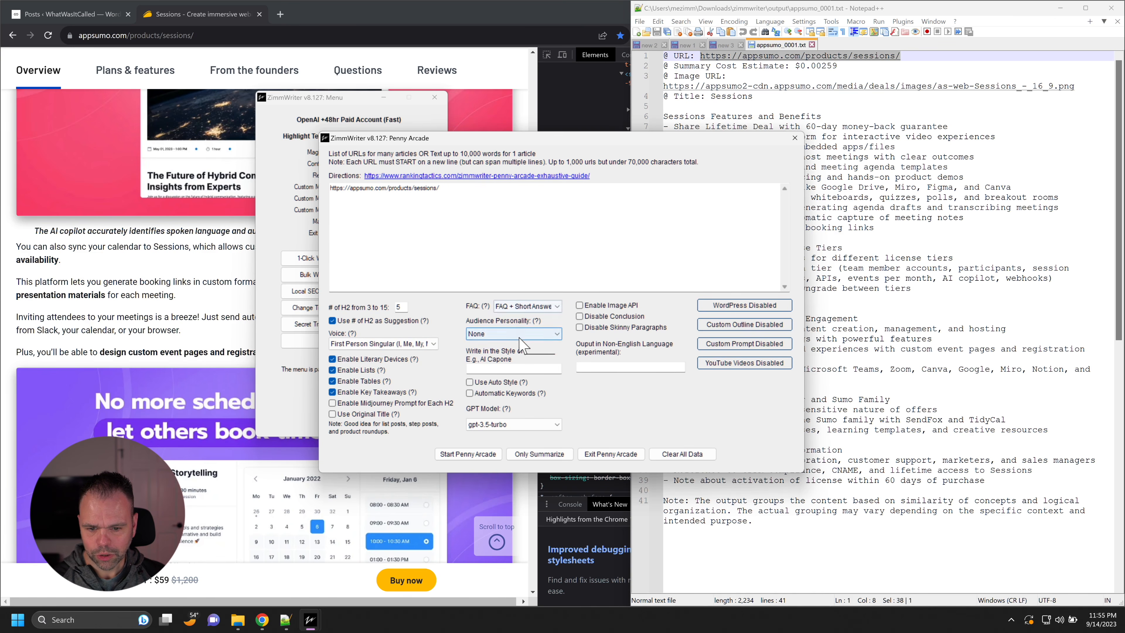
{"action": "left_click", "coordinate": [502, 383]}
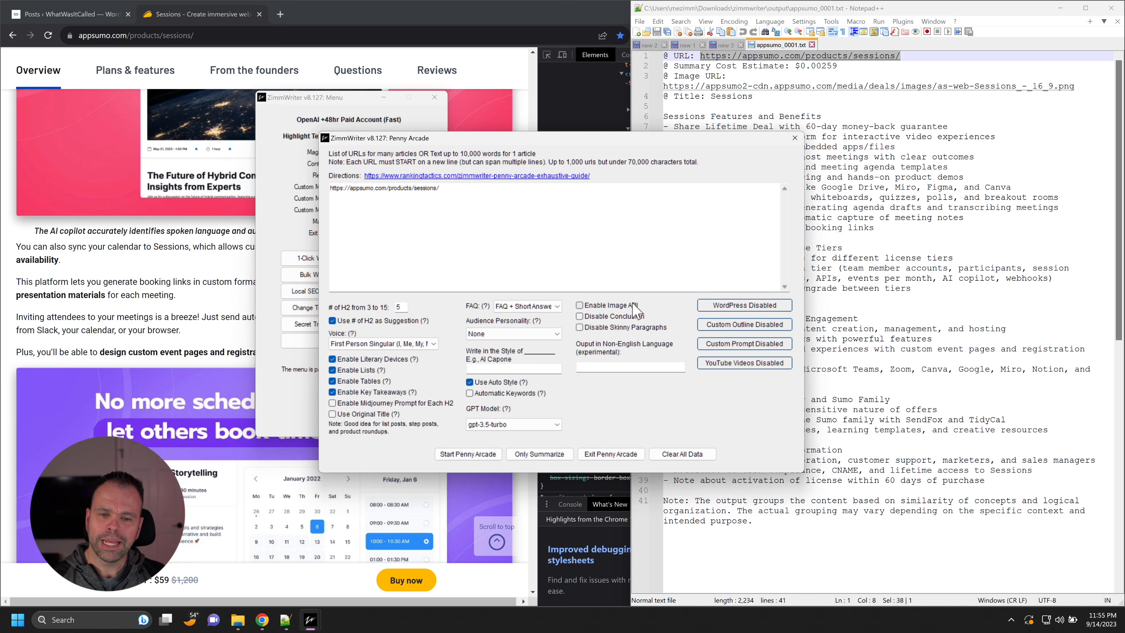
{"action": "left_click", "coordinate": [749, 307]}
{"action": "left_click", "coordinate": [547, 287]}
{"action": "left_click", "coordinate": [510, 311]}
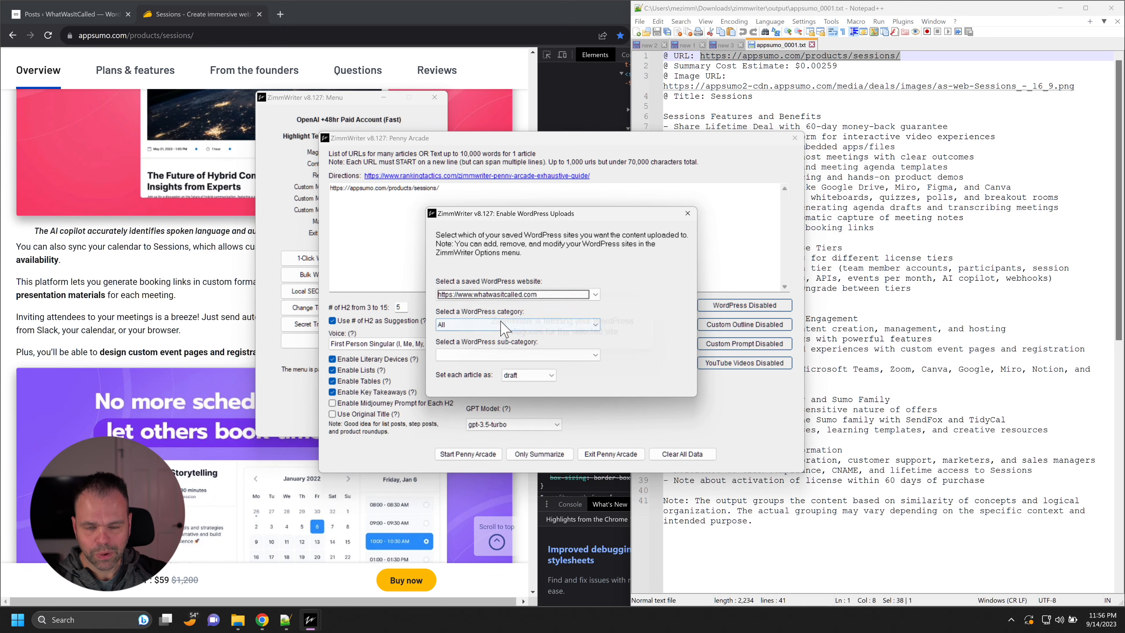
{"action": "left_click", "coordinate": [505, 325]}
{"action": "left_click", "coordinate": [488, 352]}
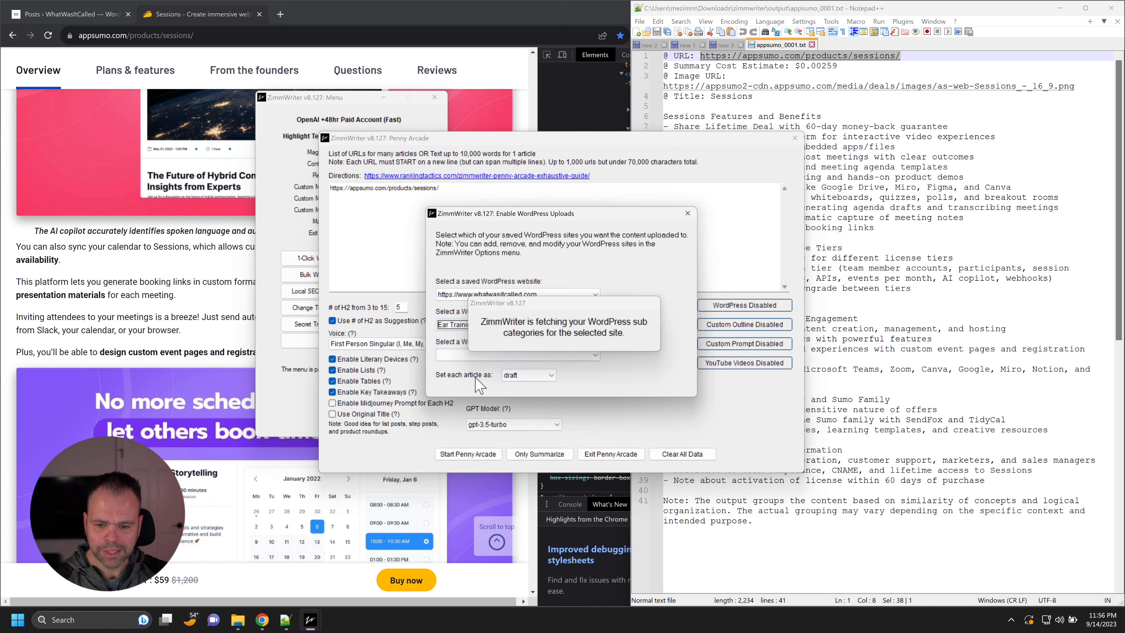
{"action": "left_click", "coordinate": [483, 356]}
{"action": "left_click", "coordinate": [484, 377]}
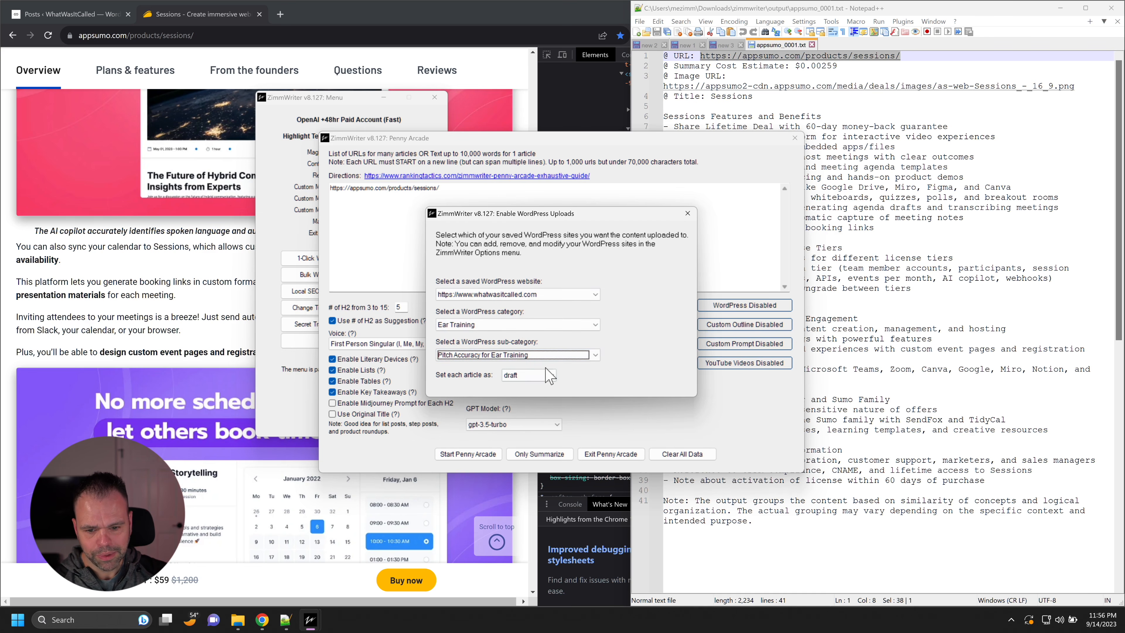
{"action": "left_click", "coordinate": [687, 213]}
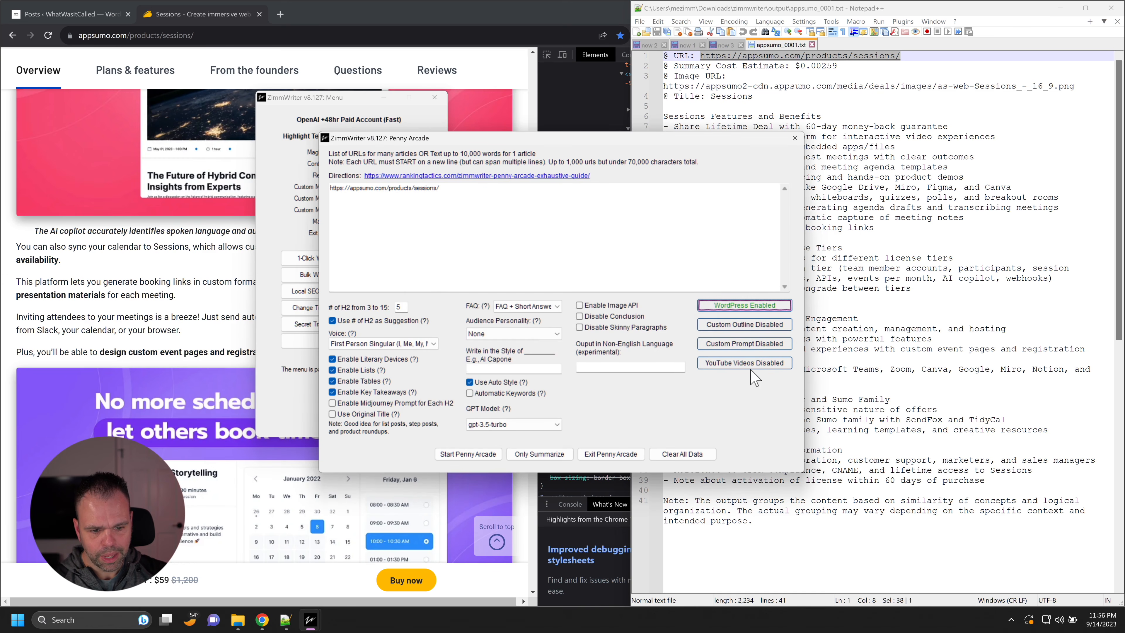
Step: Enable YouTube videos for the article, keeping up to 1 video per article, and close the video settings
{"action": "left_click", "coordinate": [767, 369]}
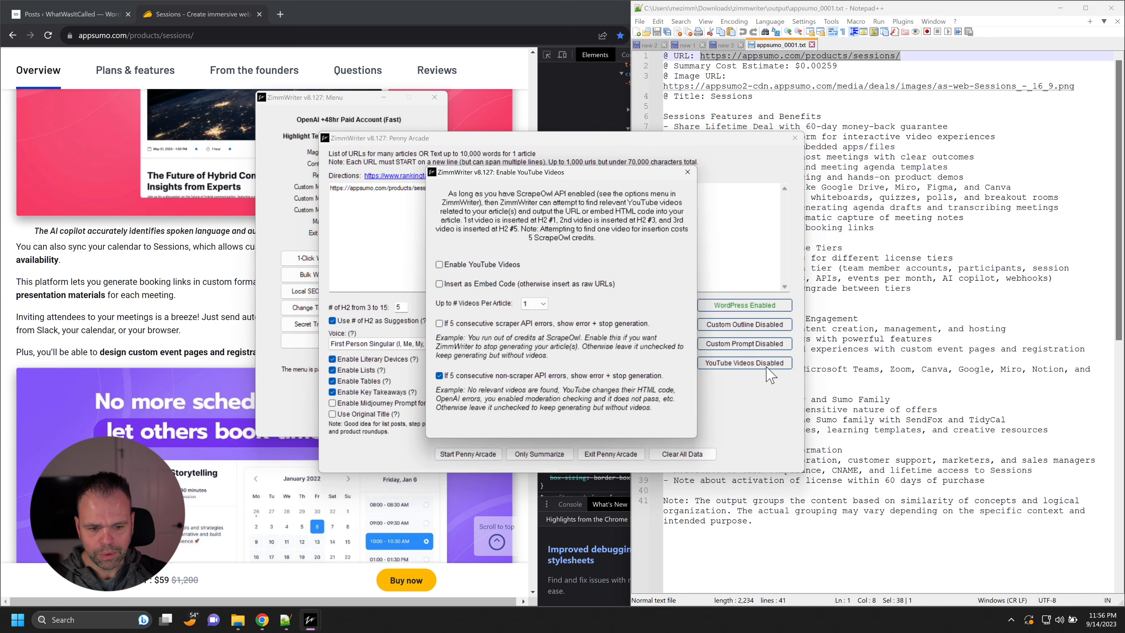
{"action": "left_click", "coordinate": [494, 263]}
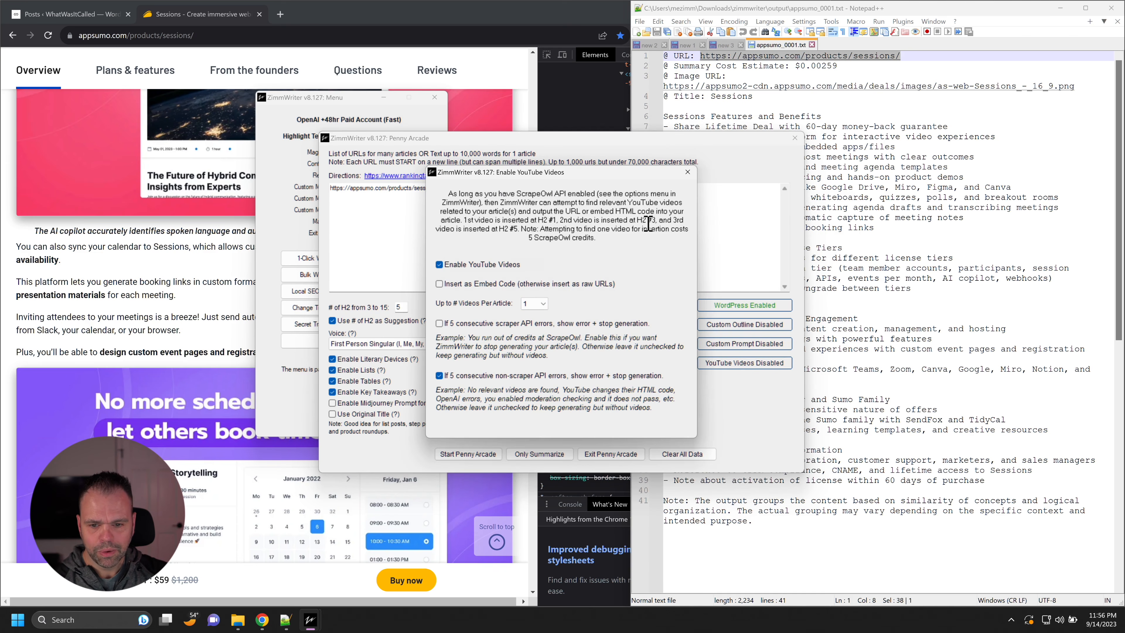
{"action": "left_click", "coordinate": [687, 172]}
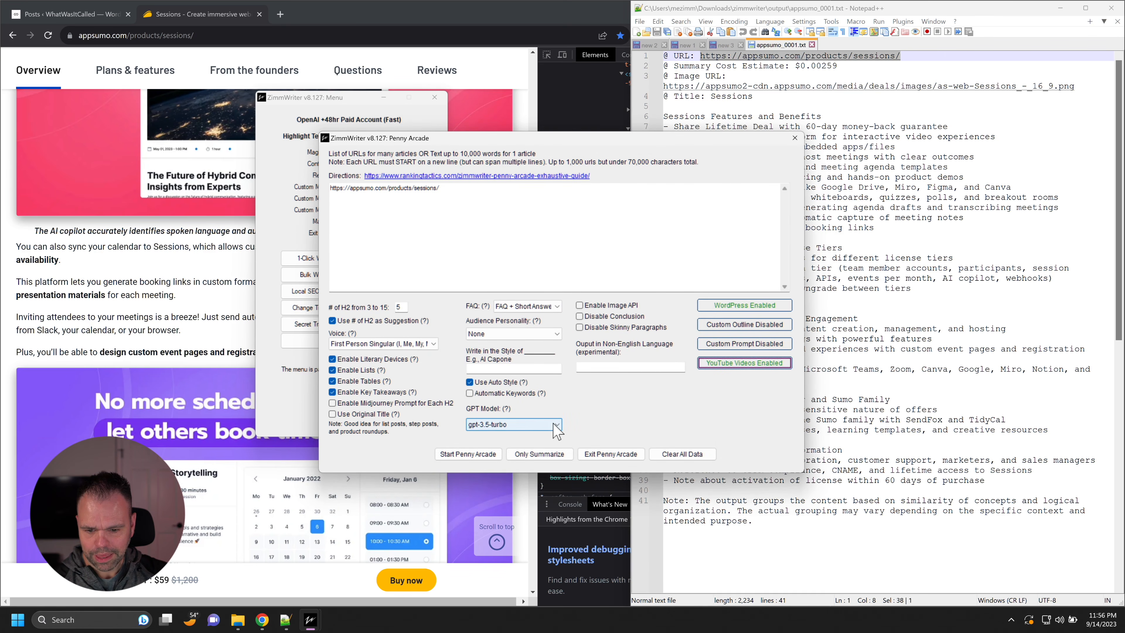
Step: Start Penny Arcade and confirm writing the article for the Sessions product URL
{"action": "left_click", "coordinate": [482, 457]}
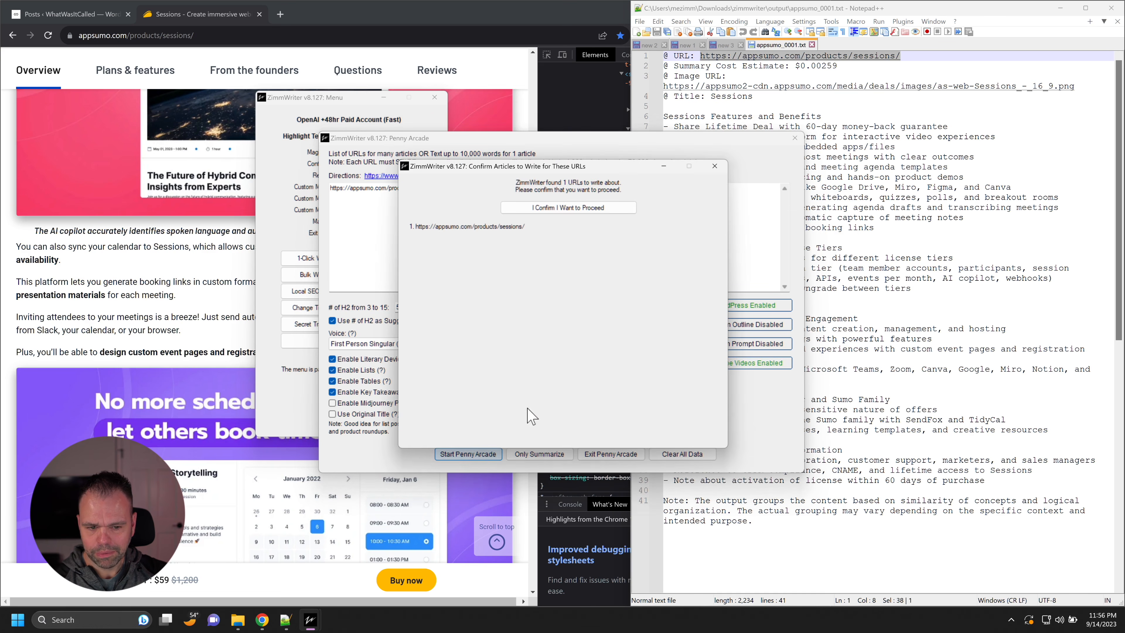
{"action": "left_click", "coordinate": [609, 208]}
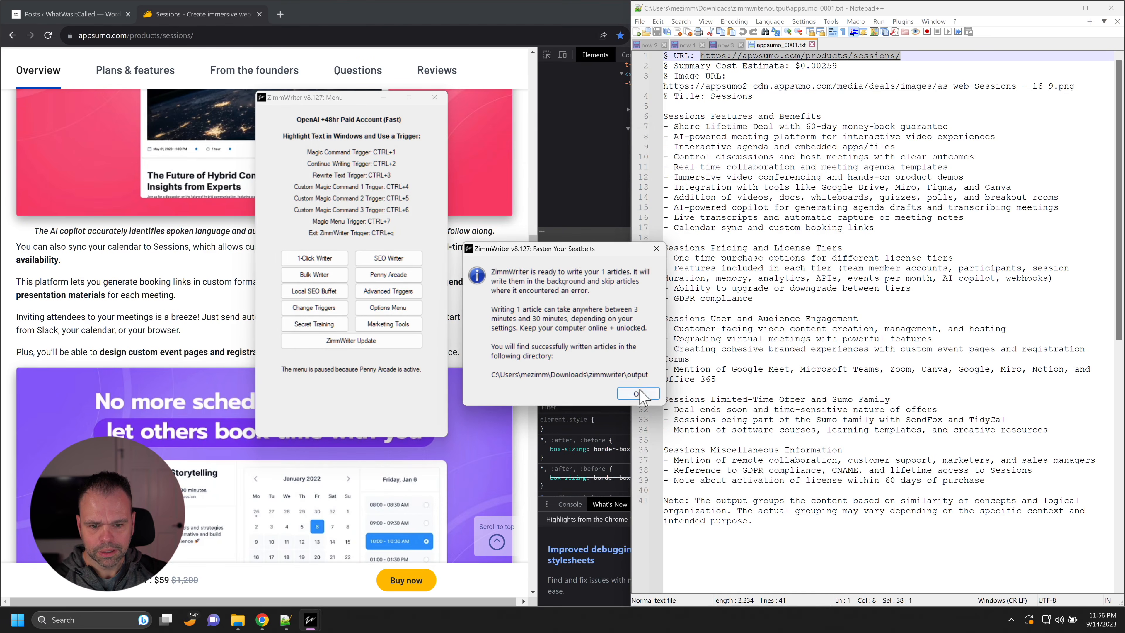
{"action": "left_click", "coordinate": [642, 392]}
Step: Switch to the WordPress posts list in Chrome, refresh it, and preview the Sessions: A Comprehensive Review of the Ultimate Meeting Tool draft
{"action": "left_click", "coordinate": [107, 15]}
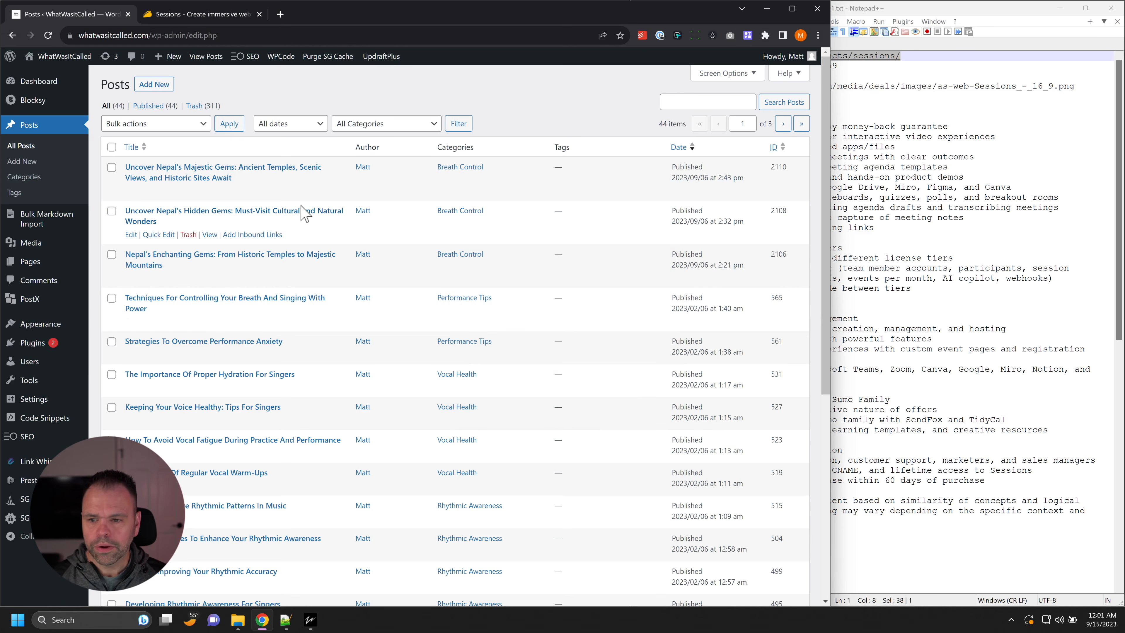
{"action": "left_click", "coordinate": [52, 37]}
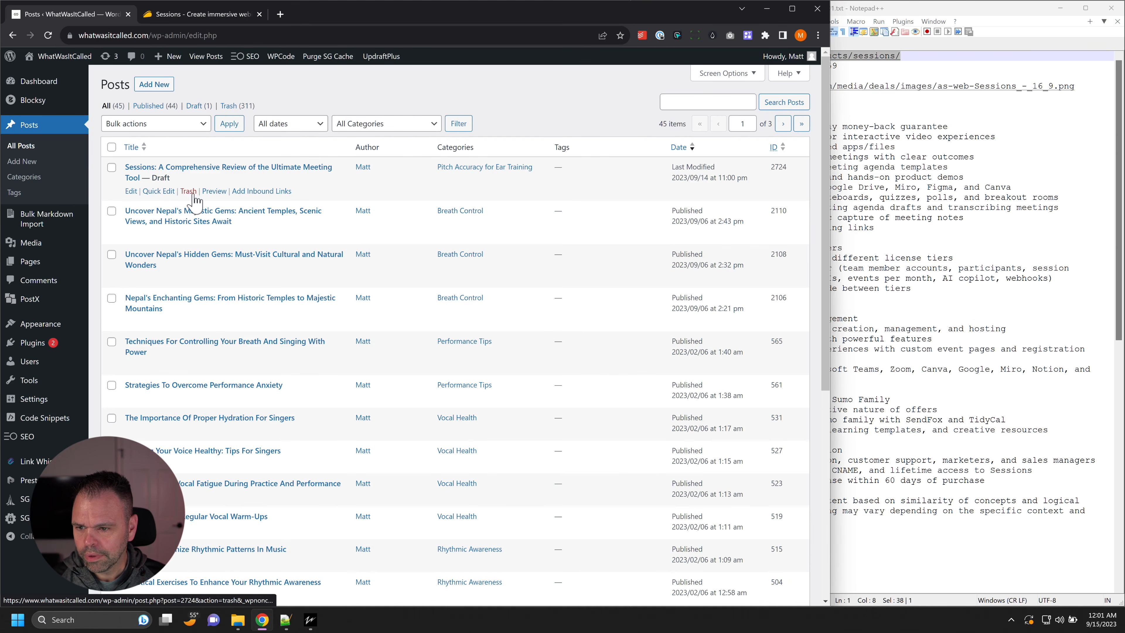
{"action": "left_click", "coordinate": [215, 191]}
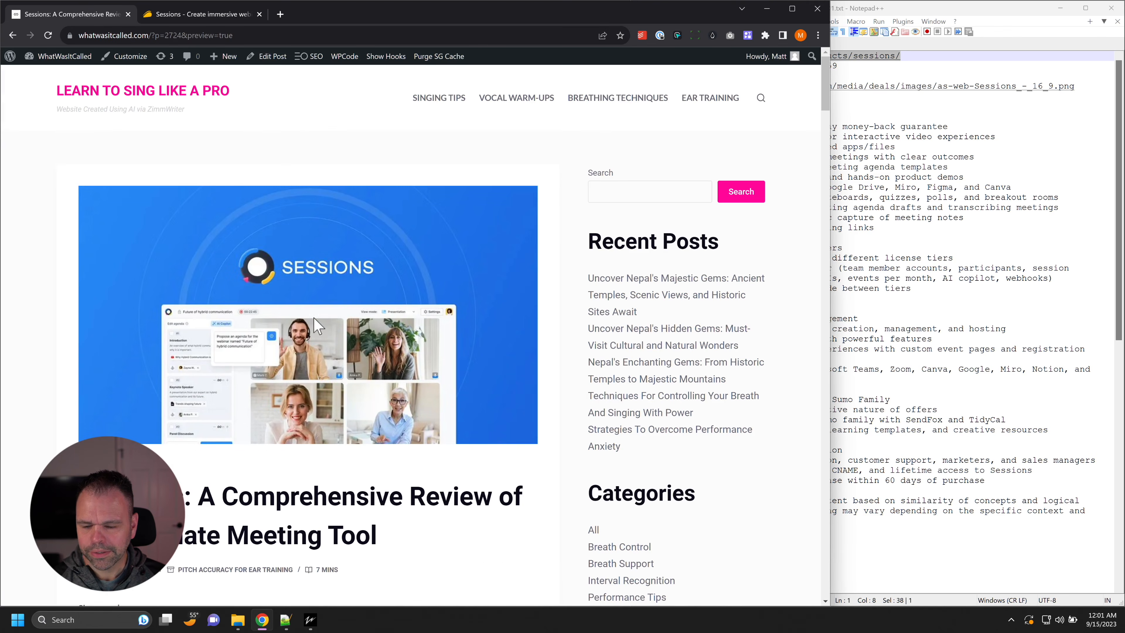
Step: Review the draft's title and introduction, and highlight the entire table of contents
{"action": "scroll", "coordinate": [314, 342], "scroll_direction": "down", "scroll_amount": 5}
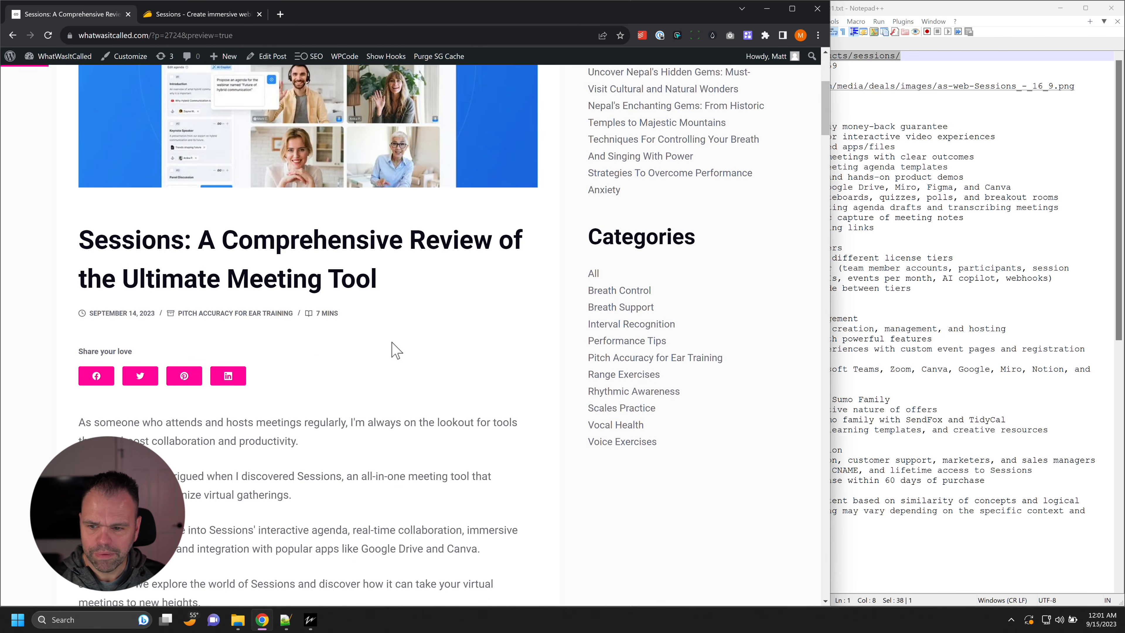
{"action": "scroll", "coordinate": [397, 365], "scroll_direction": "down", "scroll_amount": 15}
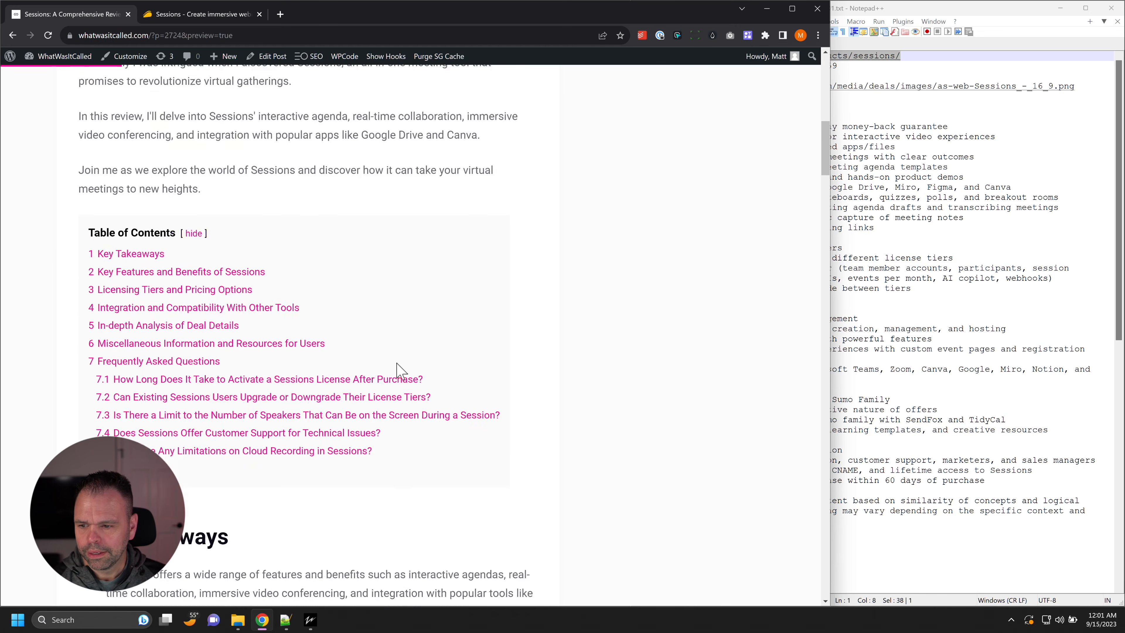
{"action": "scroll", "coordinate": [396, 368], "scroll_direction": "up", "scroll_amount": 3}
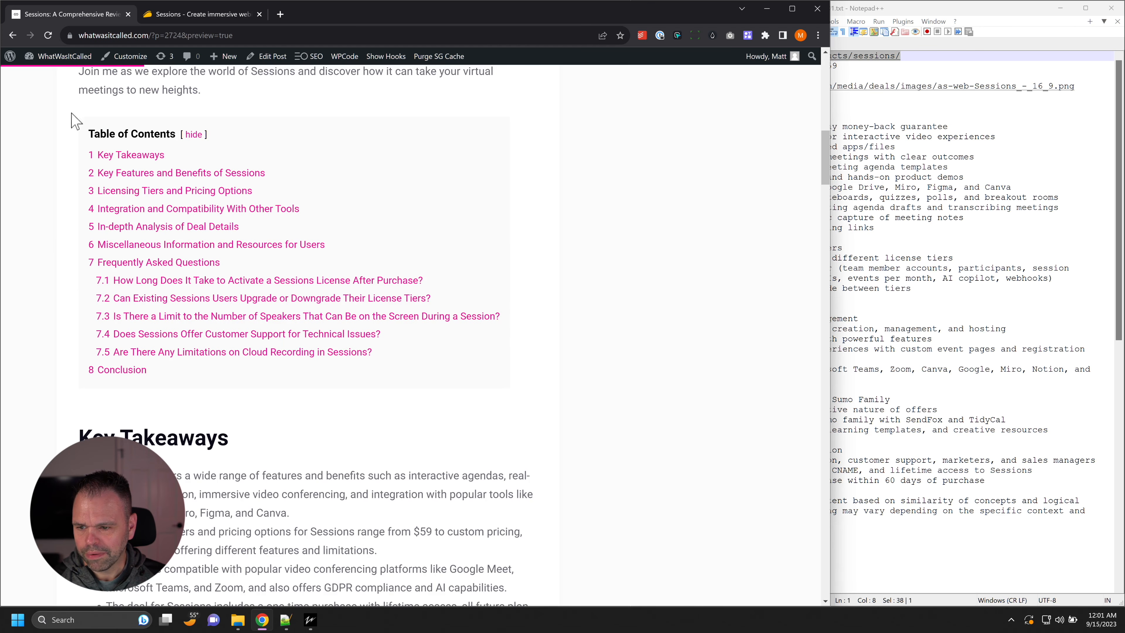
{"action": "left_click_drag", "start_coordinate": [98, 134], "coordinate": [419, 381]}
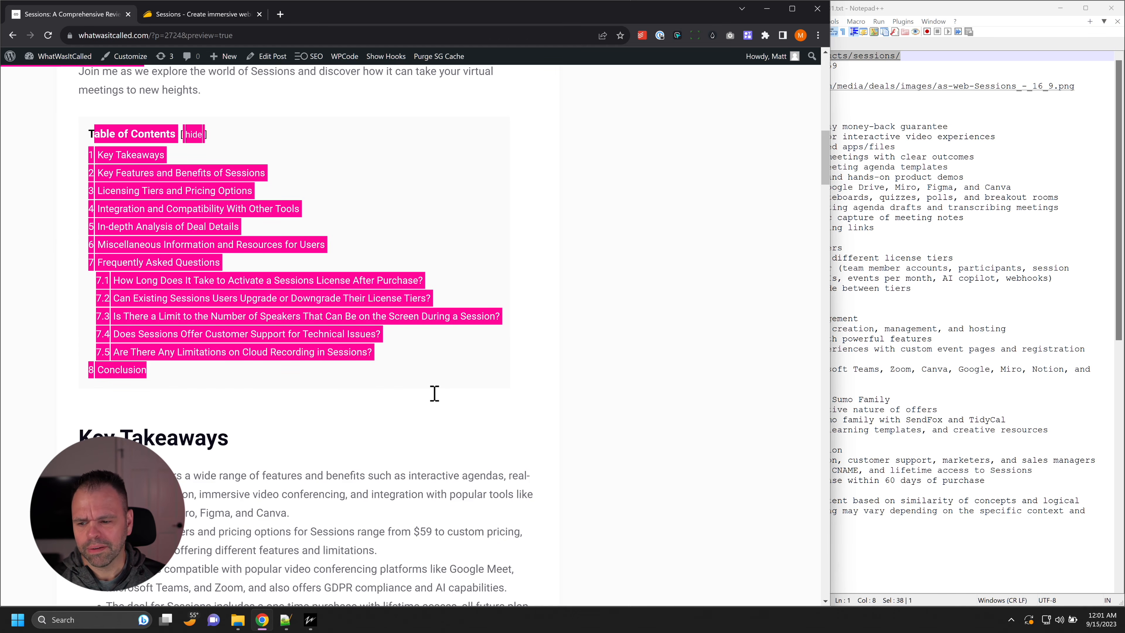
Step: Examine the Key Takeaways and the Key Features and Benefits of Sessions section, including its embedded YouTube video
{"action": "scroll", "coordinate": [433, 391], "scroll_direction": "down", "scroll_amount": 5}
{"action": "scroll", "coordinate": [188, 258], "scroll_direction": "down", "scroll_amount": 5}
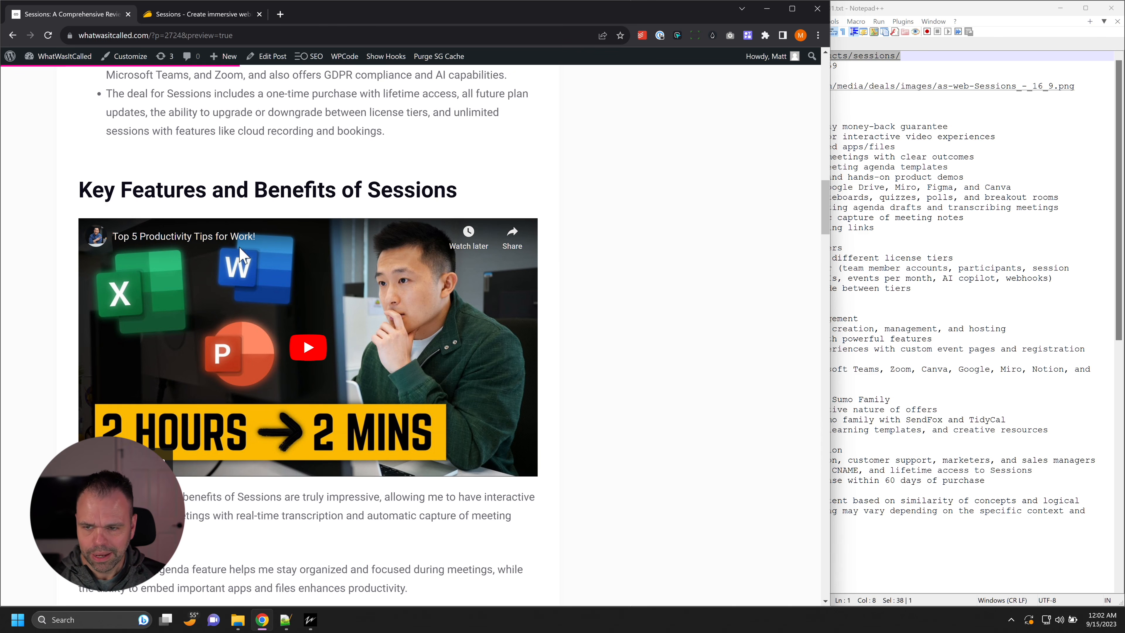
{"action": "scroll", "coordinate": [296, 337], "scroll_direction": "down", "scroll_amount": 4}
{"action": "scroll", "coordinate": [256, 206], "scroll_direction": "up", "scroll_amount": 2}
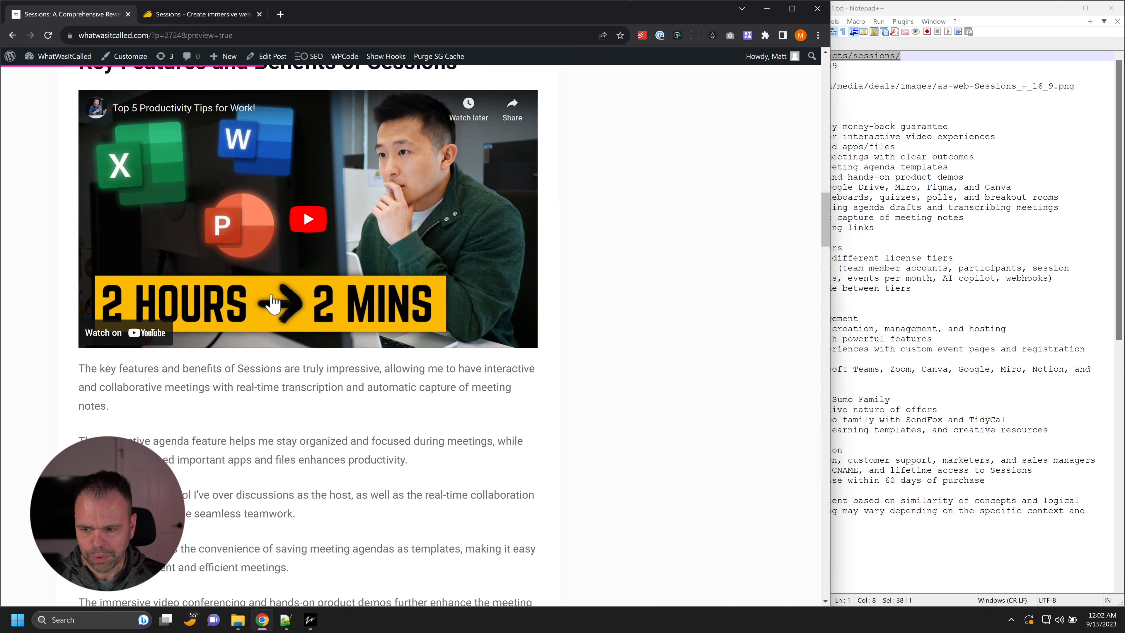
{"action": "scroll", "coordinate": [335, 454], "scroll_direction": "down", "scroll_amount": 3}
{"action": "scroll", "coordinate": [336, 454], "scroll_direction": "down", "scroll_amount": 3}
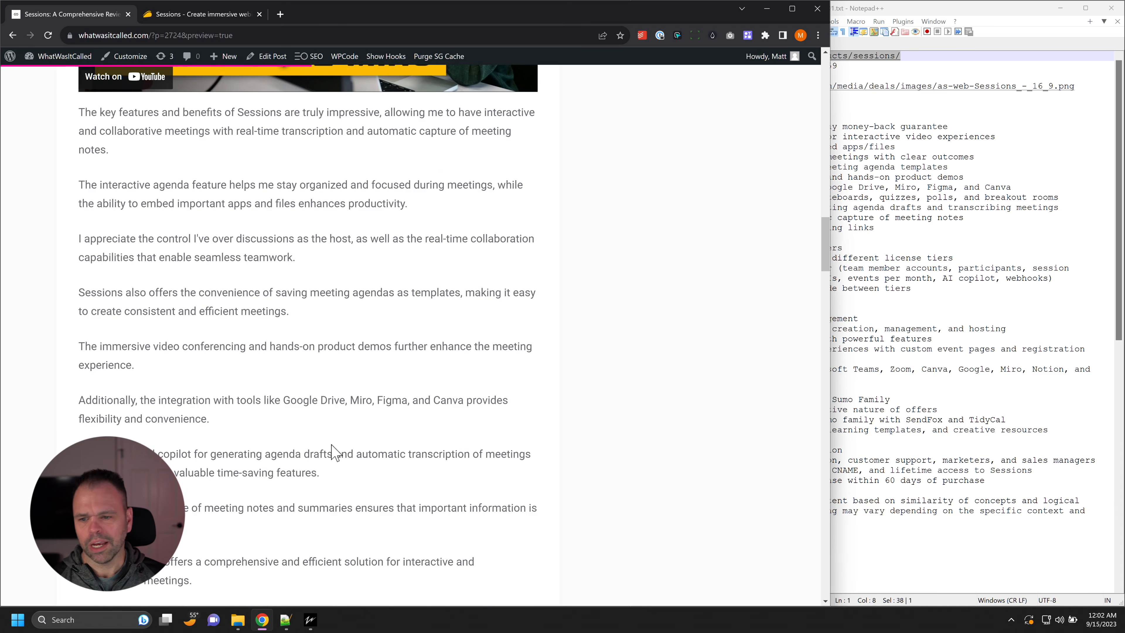
{"action": "scroll", "coordinate": [333, 449], "scroll_direction": "down", "scroll_amount": 4}
{"action": "scroll", "coordinate": [330, 443], "scroll_direction": "up", "scroll_amount": 10}
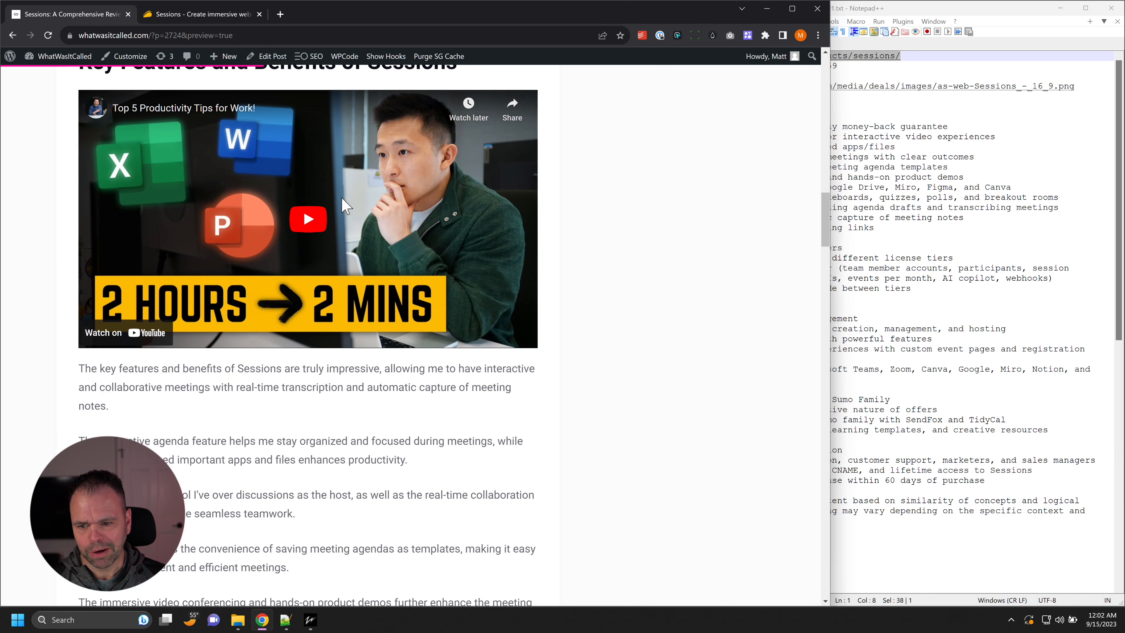
Step: Examine the Licensing Tiers and Pricing Options section, tracing the paragraphs on tier prices and custom pricing
{"action": "scroll", "coordinate": [327, 380], "scroll_direction": "down", "scroll_amount": 13}
{"action": "scroll", "coordinate": [328, 373], "scroll_direction": "down", "scroll_amount": 3}
{"action": "left_click_drag", "start_coordinate": [91, 253], "coordinate": [202, 307]}
{"action": "scroll", "coordinate": [252, 350], "scroll_direction": "down", "scroll_amount": 3}
{"action": "scroll", "coordinate": [239, 328], "scroll_direction": "up", "scroll_amount": 3}
{"action": "left_click", "coordinate": [106, 211]}
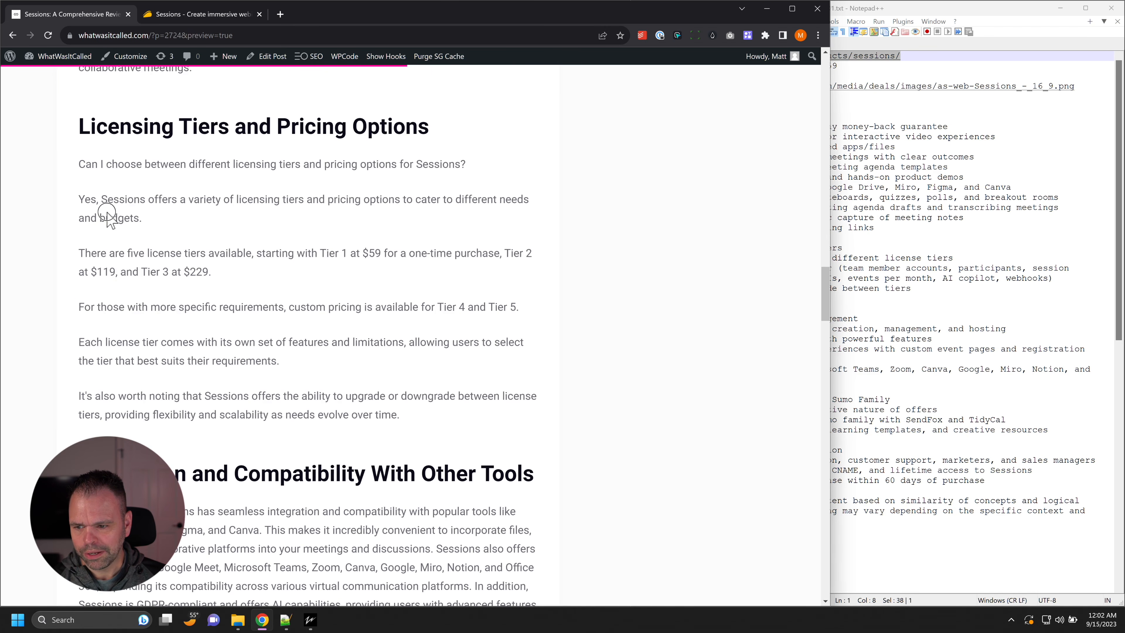
{"action": "left_click_drag", "start_coordinate": [85, 199], "coordinate": [273, 307]}
Step: Review the integration table, deal details and Frequently Asked Questions, and return to the beginning of the article
{"action": "scroll", "coordinate": [284, 328], "scroll_direction": "down", "scroll_amount": 3}
{"action": "scroll", "coordinate": [293, 345], "scroll_direction": "down", "scroll_amount": 12}
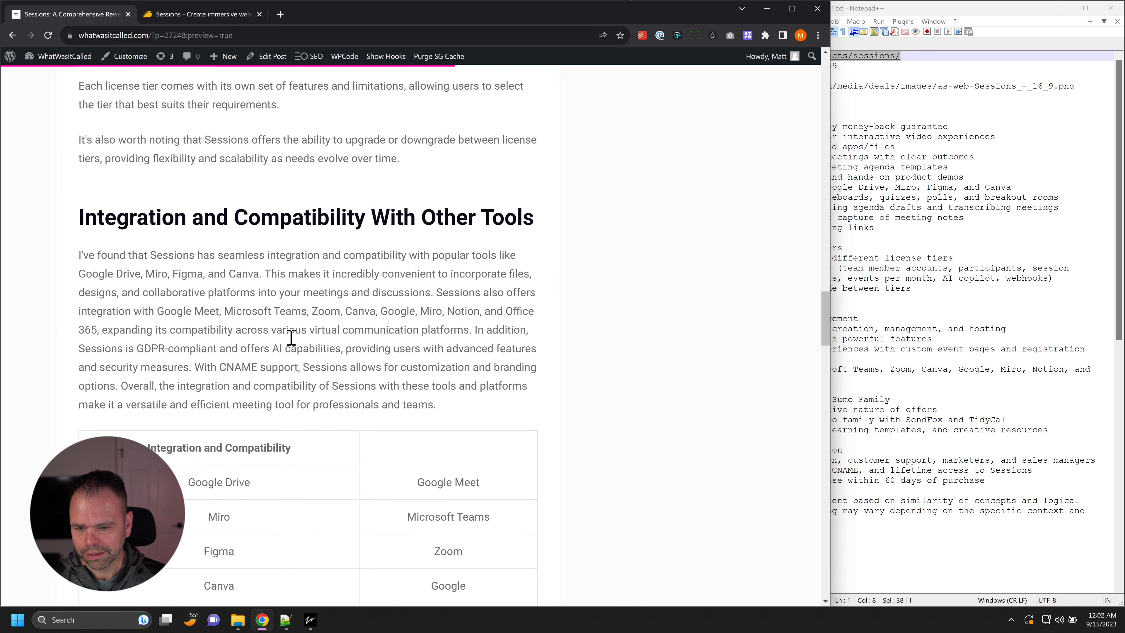
{"action": "scroll", "coordinate": [294, 345], "scroll_direction": "down", "scroll_amount": 15}
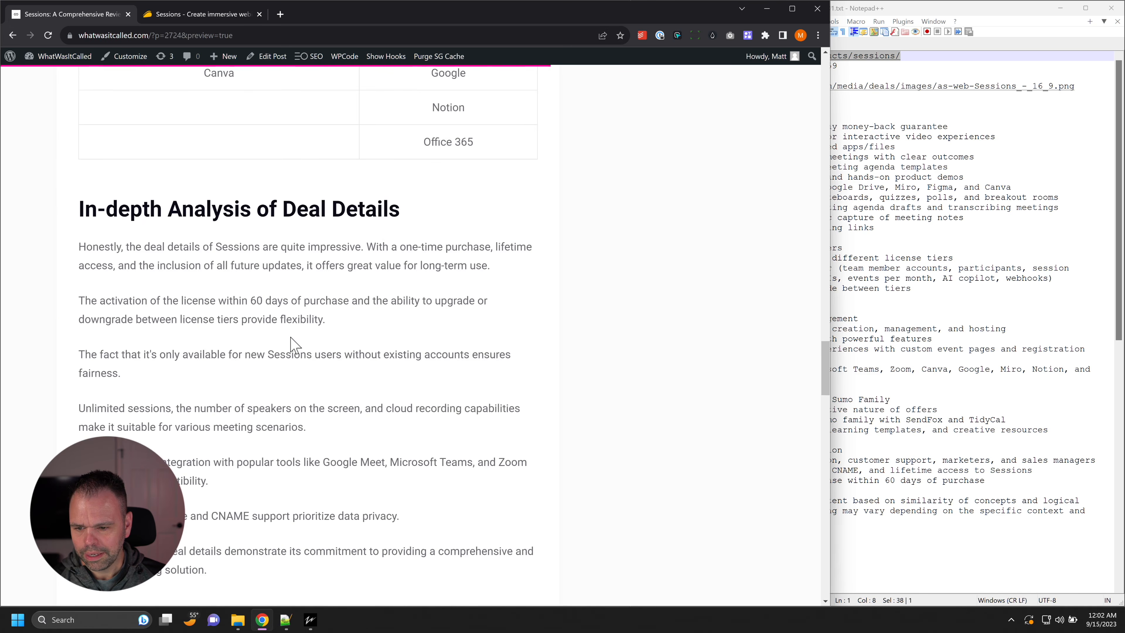
{"action": "scroll", "coordinate": [292, 341], "scroll_direction": "down", "scroll_amount": 20}
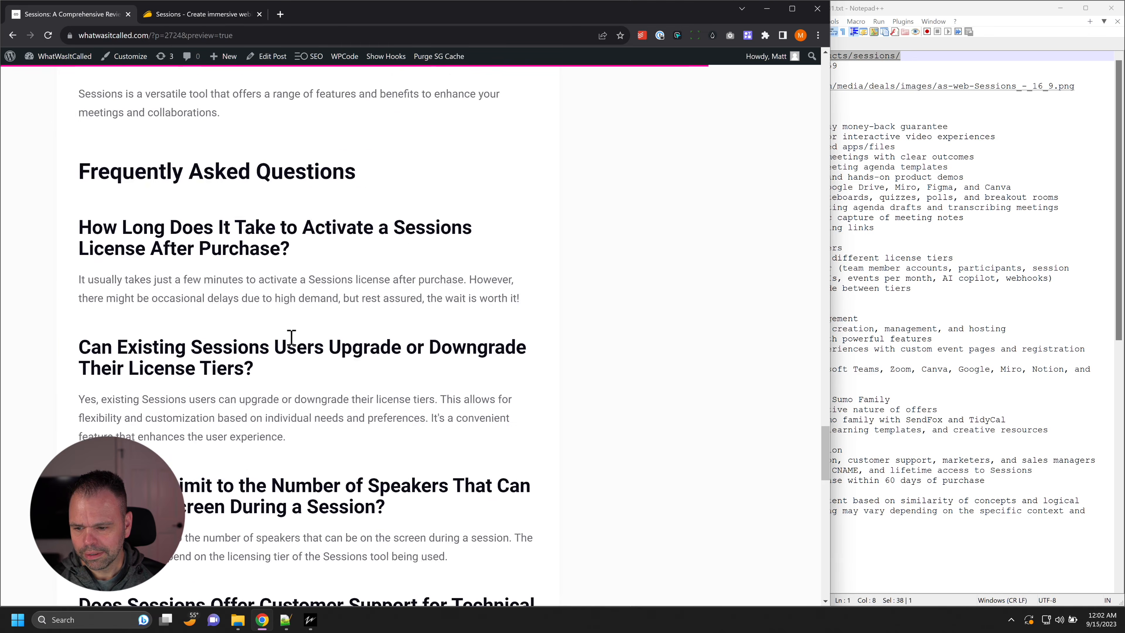
{"action": "scroll", "coordinate": [297, 364], "scroll_direction": "up", "scroll_amount": 20}
{"action": "scroll", "coordinate": [299, 384], "scroll_direction": "up", "scroll_amount": 20}
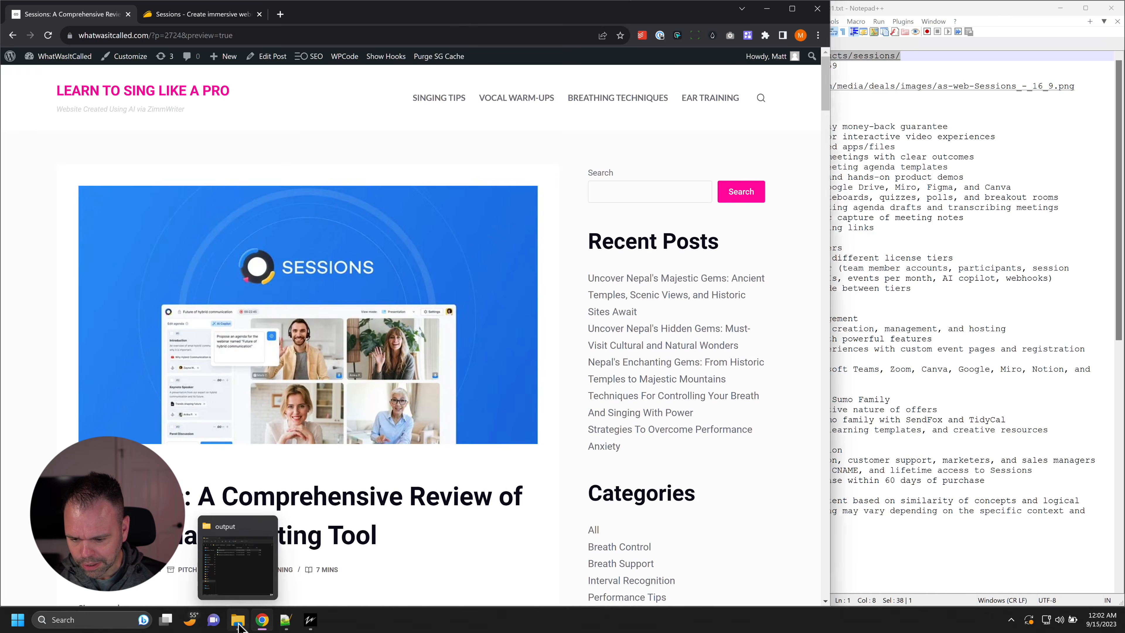
Step: Open Sessions_A_Comprehensive_Review_of_the_Ultimate_Meeting_Tool.txt from the zimmwriter output folder in Notepad++ and move its window over the article preview
{"action": "left_click", "coordinate": [238, 623]}
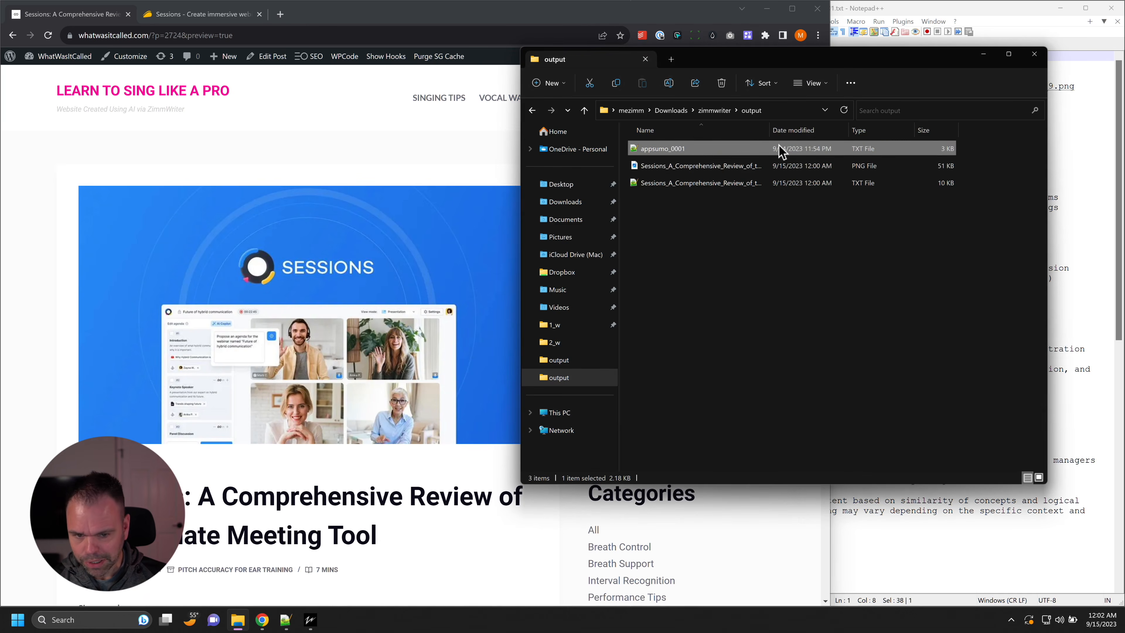
{"action": "double_click", "coordinate": [709, 183]}
{"action": "left_click_drag", "start_coordinate": [877, 11], "coordinate": [598, 39]}
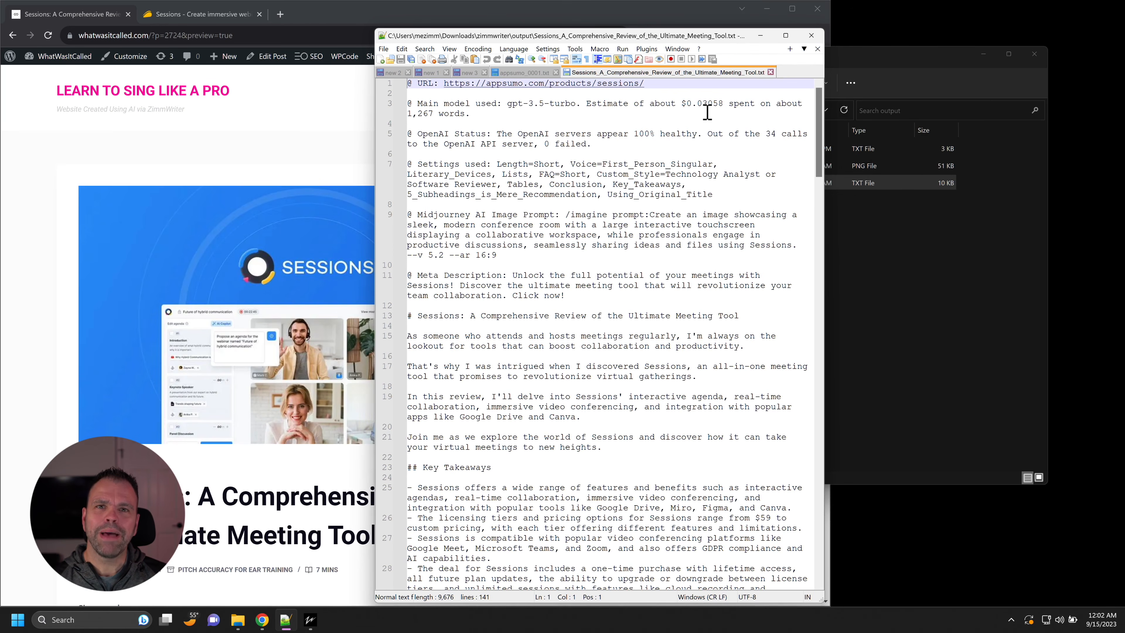